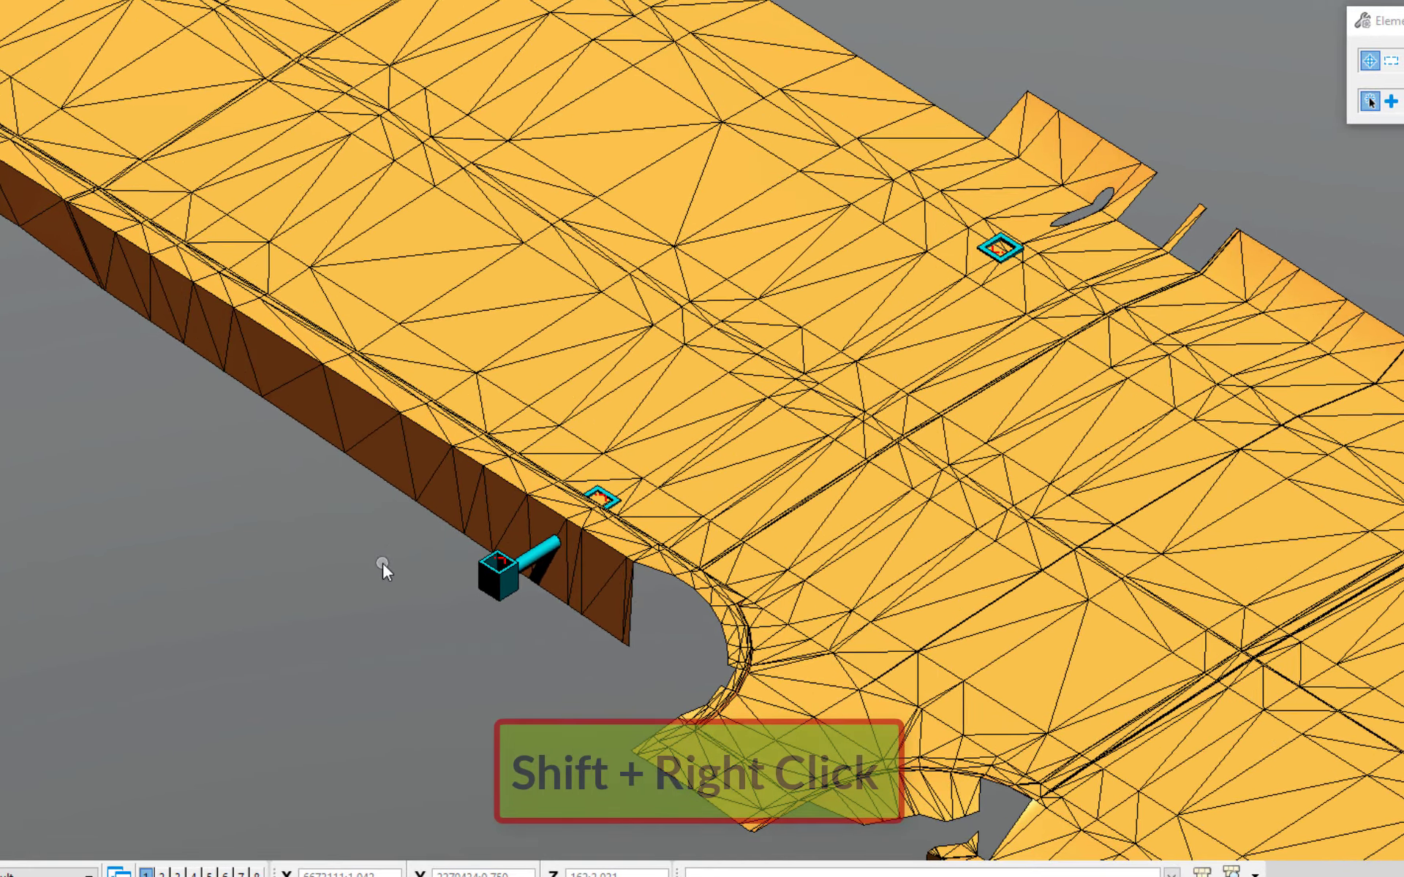
# Change the display style of the 3D roadway view from shaded to Wireframe
pyautogui.keyDown('shift'); pyautogui.rightClick(383, 564); pyautogui.keyUp('shift')
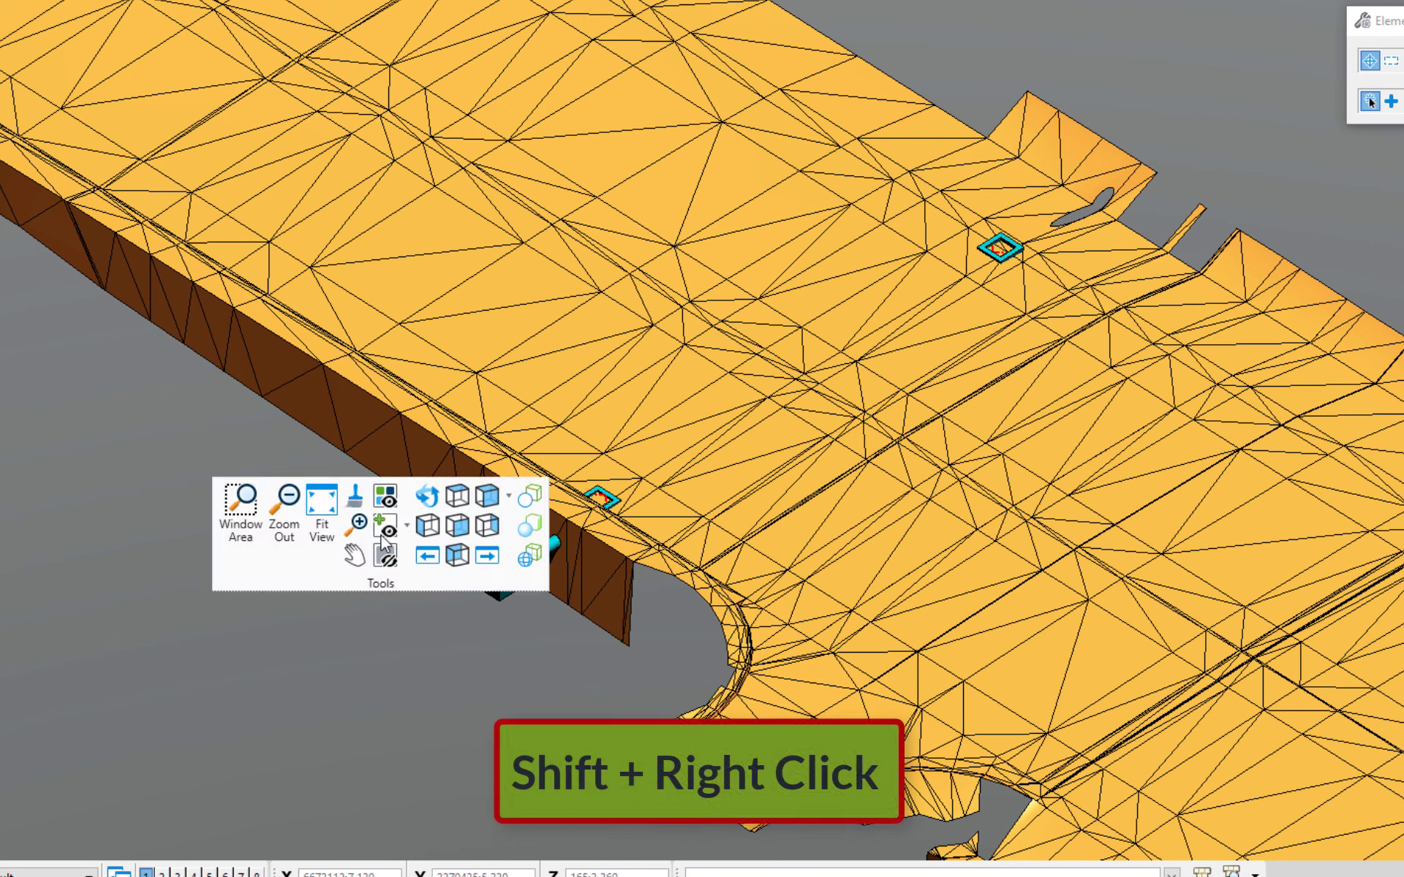
pyautogui.click(525, 562)
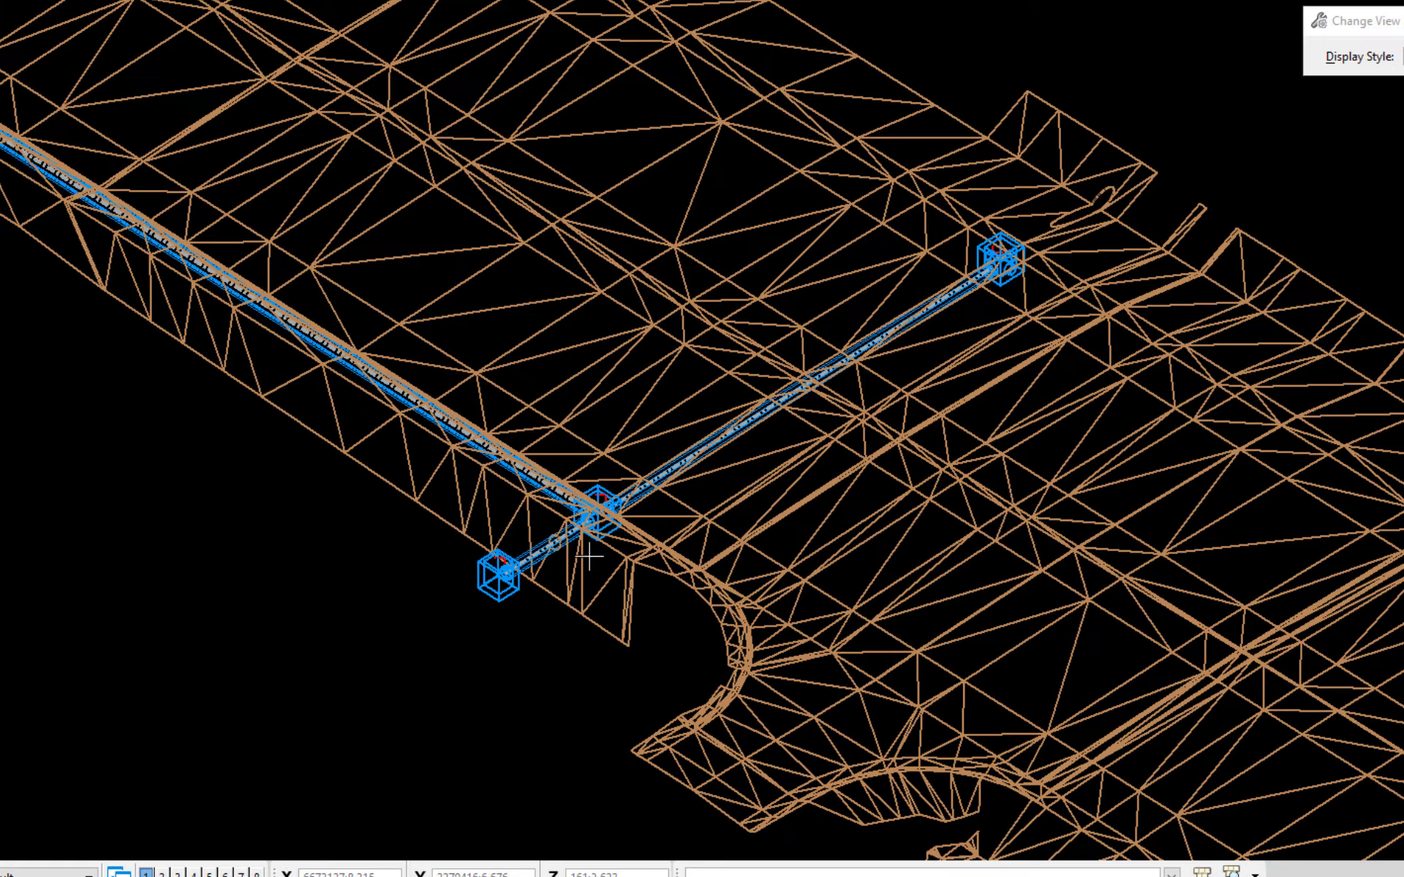
pyautogui.keyDown('shift'); pyautogui.moveTo(788, 483); pyautogui.dragTo(686, 461, button='middle'); pyautogui.keyUp('shift')
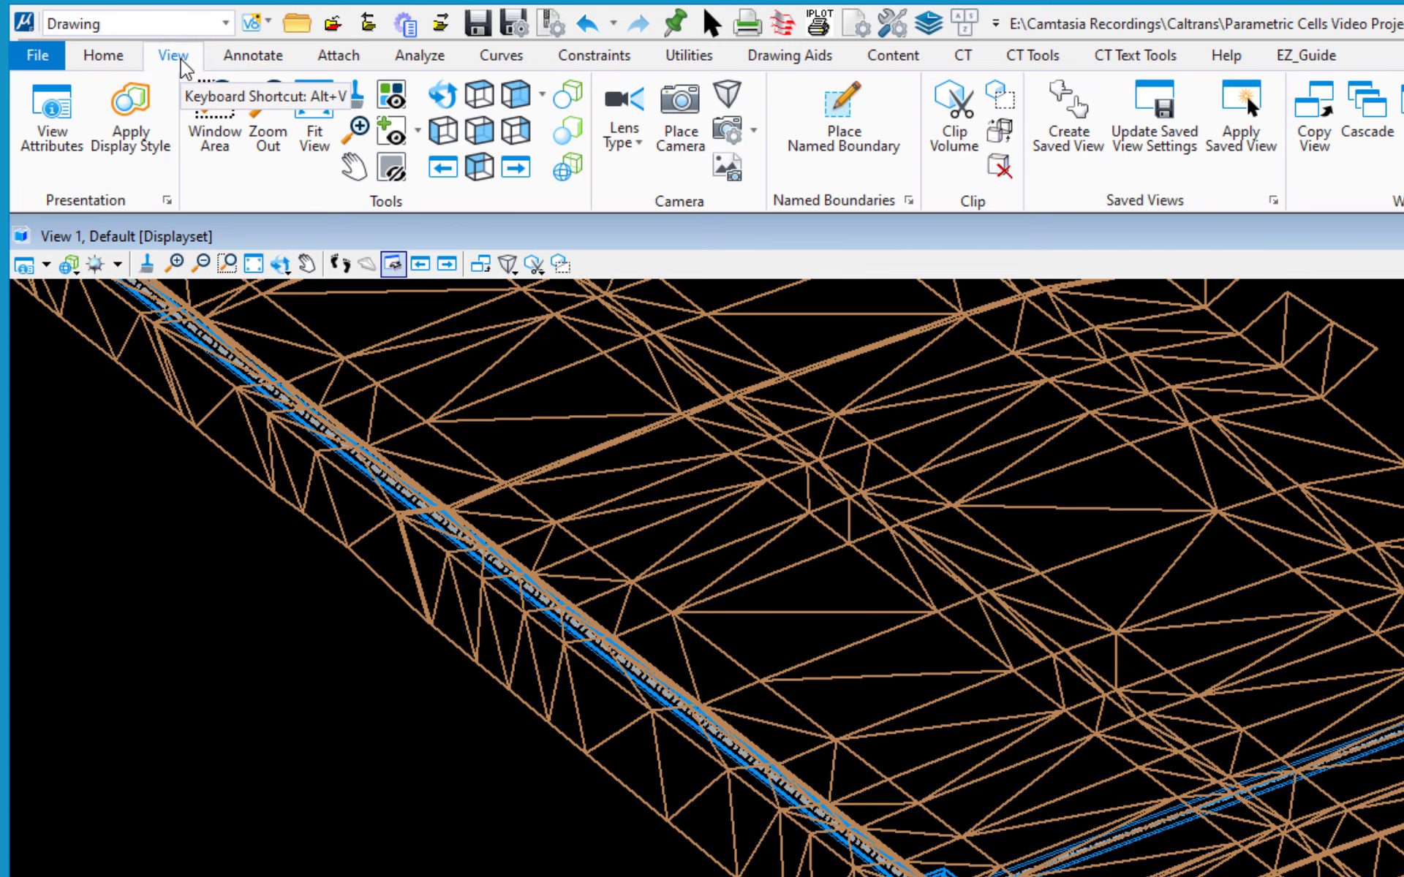
# Start the Clip Volume tool and open the clip volume tools as a separate toolbox
pyautogui.click(955, 136)
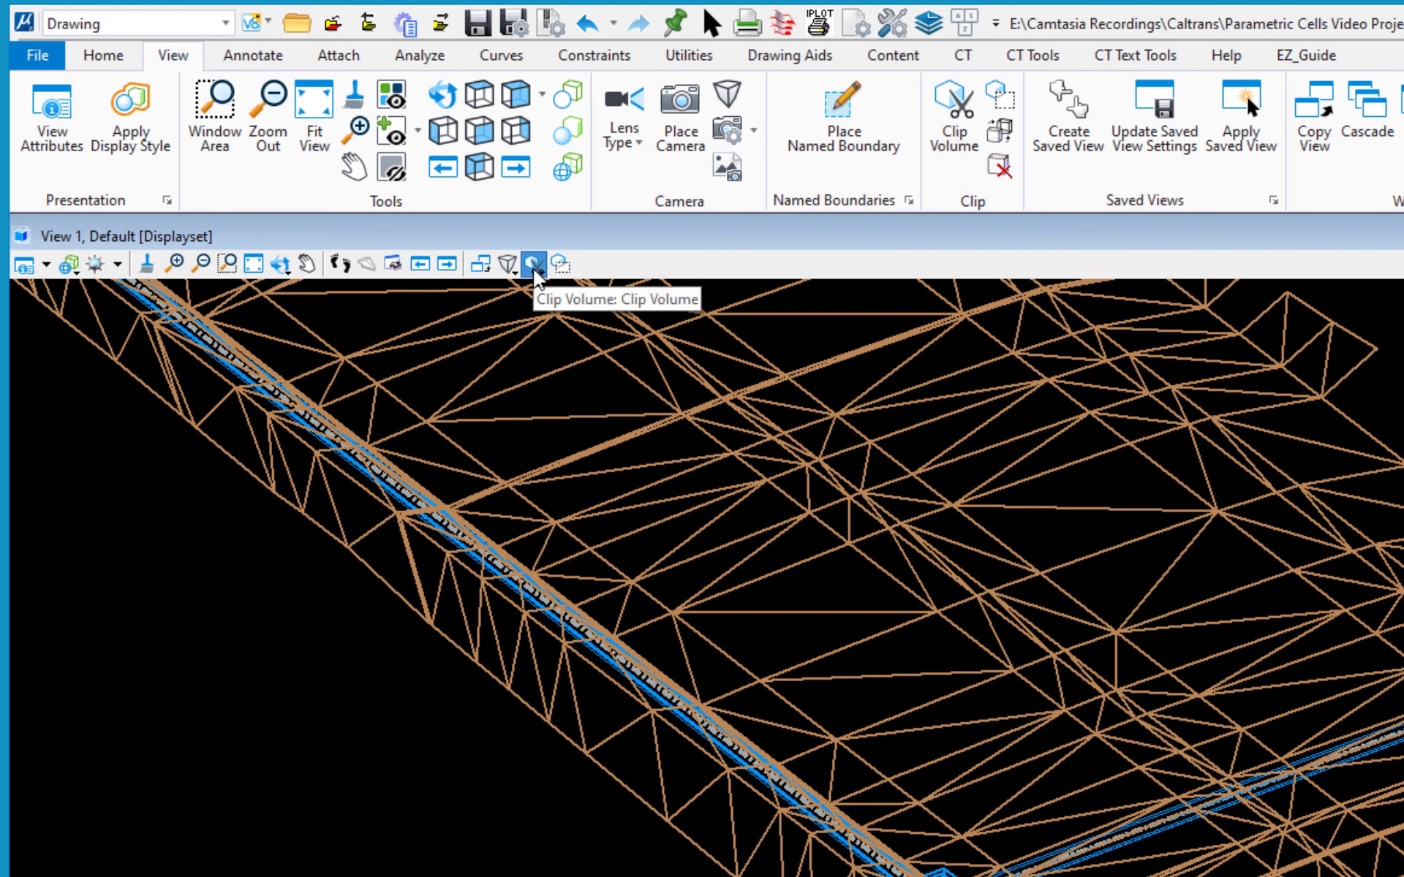
pyautogui.click(535, 265)
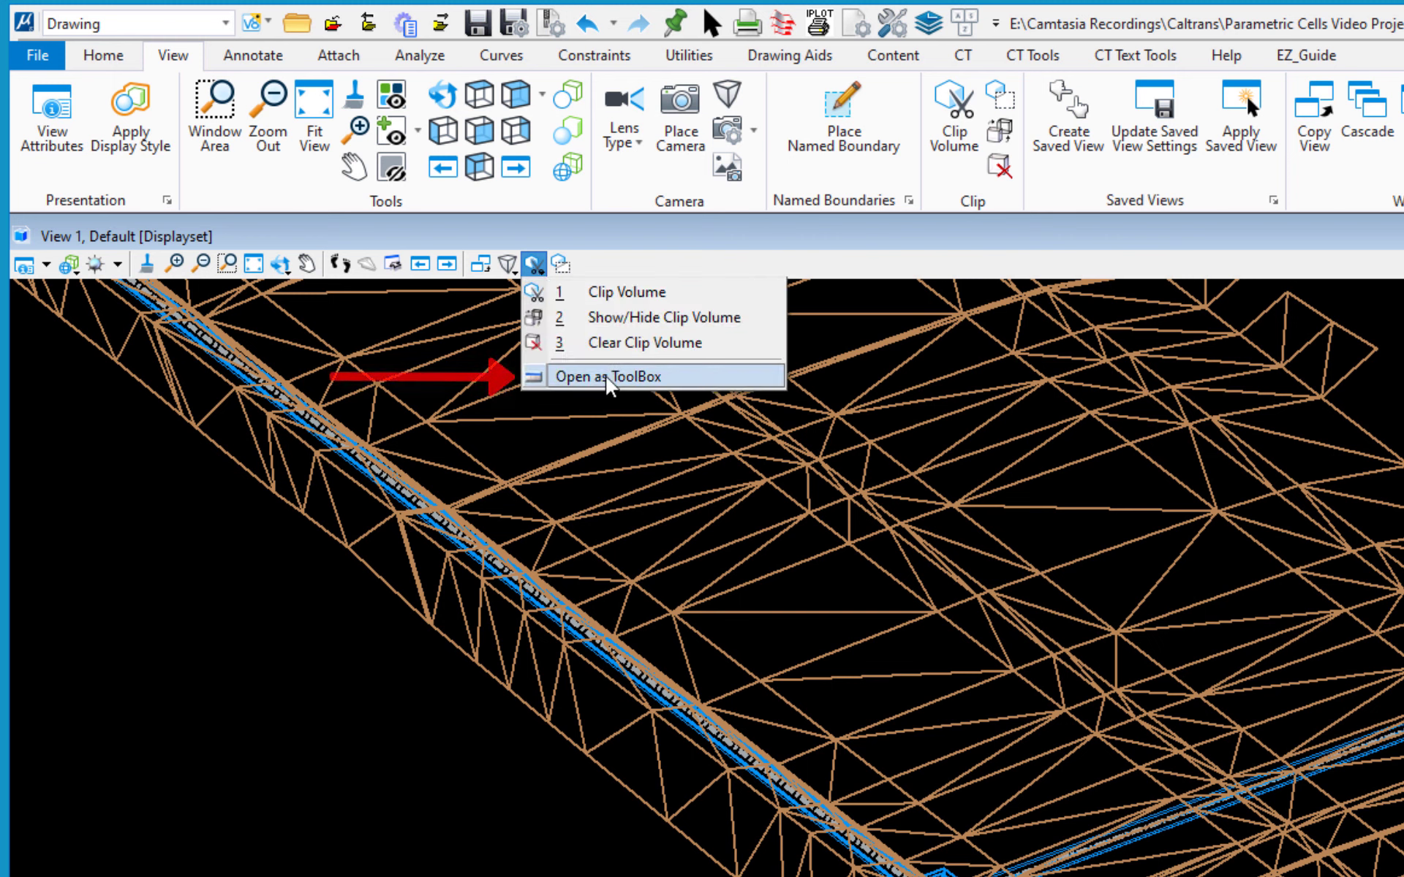
pyautogui.click(608, 378)
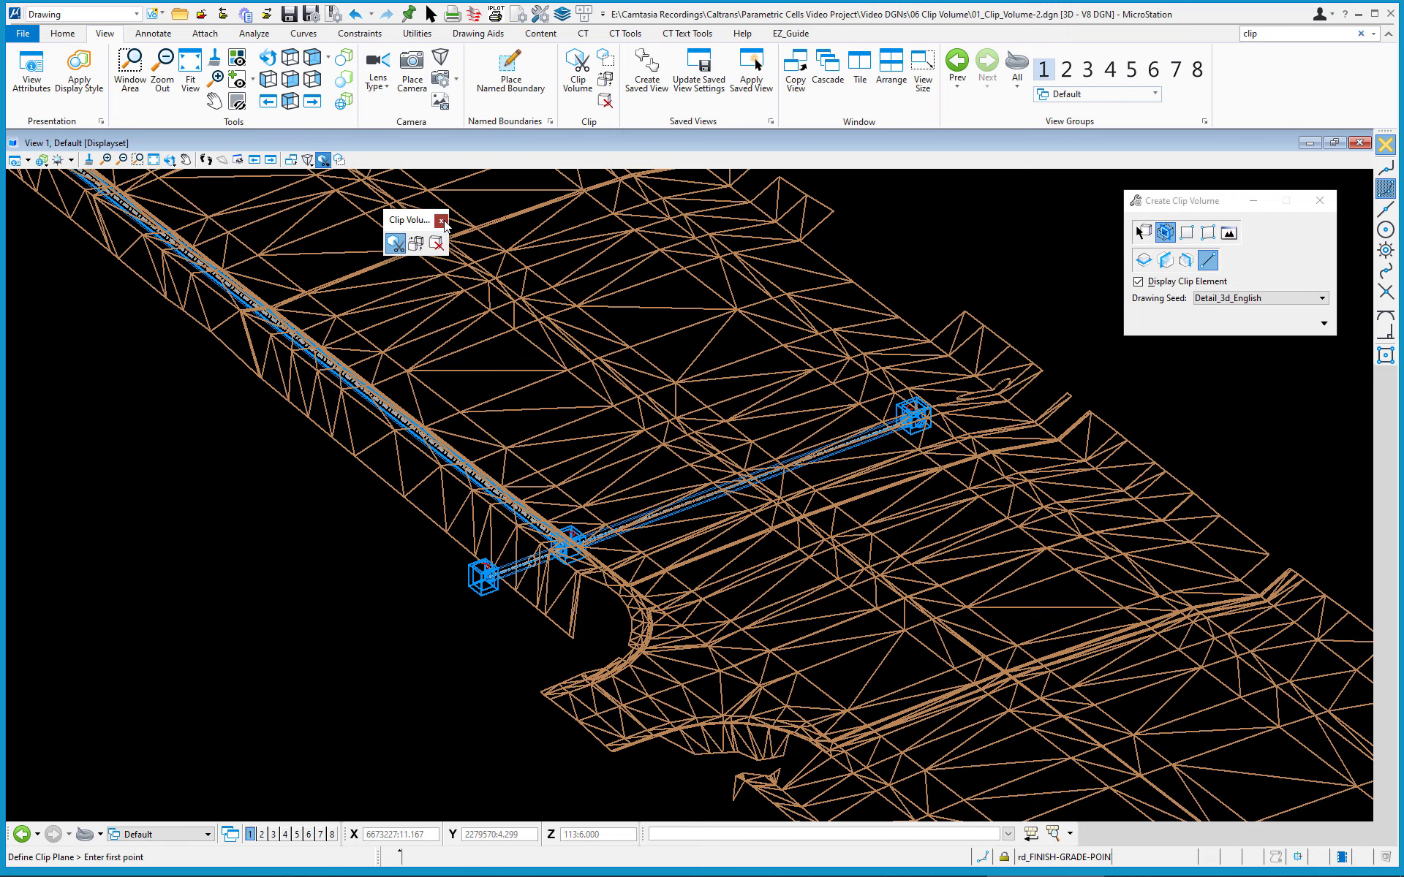
pyautogui.click(722, 360)
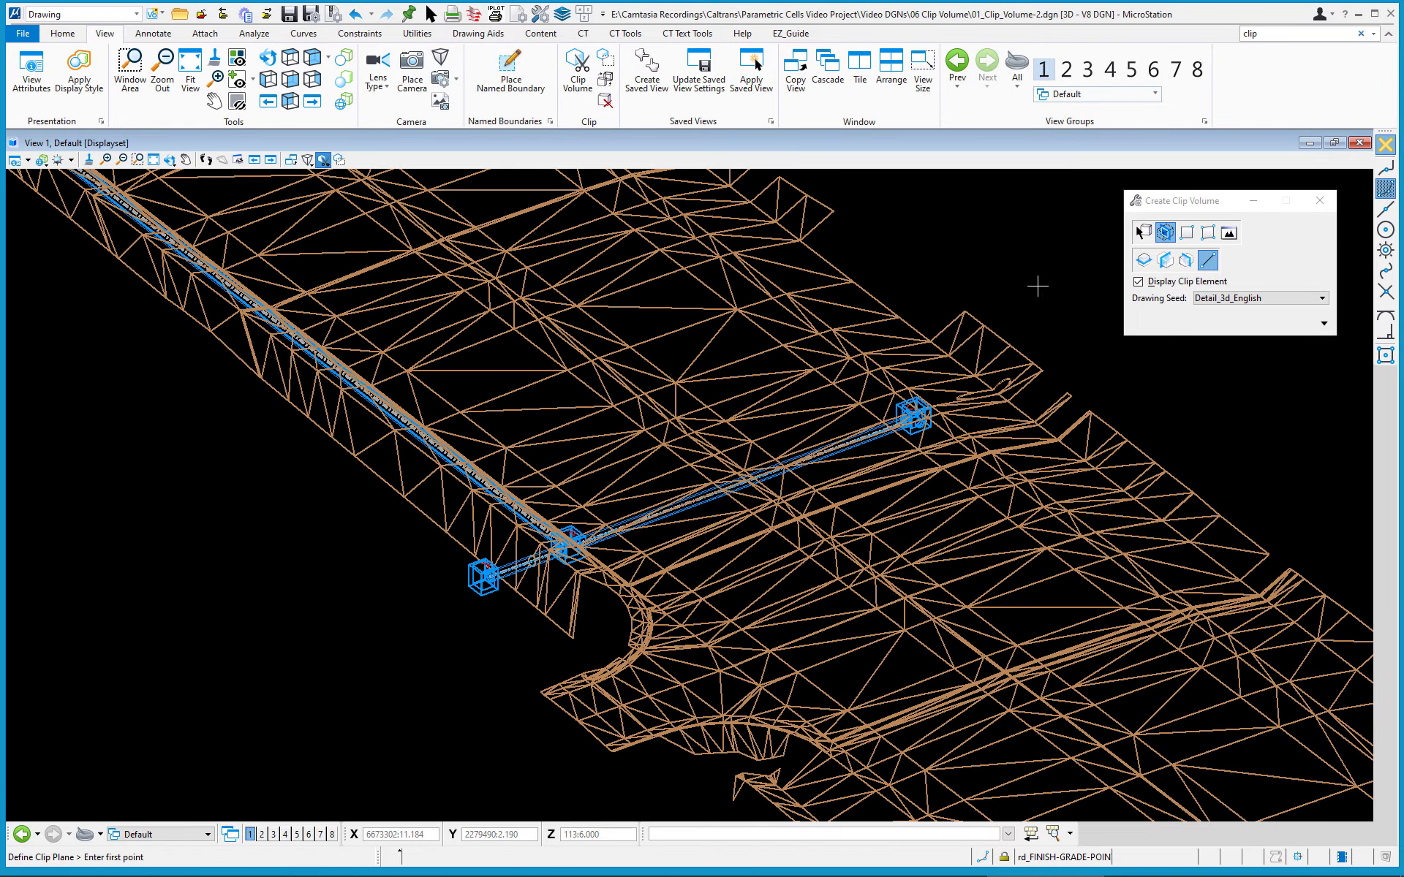
# In the top view, create a clip volume from a two-point clip plane across the full roadway, just below the transverse drainage pipe
pyautogui.keyDown('shift'); pyautogui.rightClick(685, 329); pyautogui.keyUp('shift')
pyautogui.keyDown('shift'); pyautogui.rightClick(688, 329); pyautogui.keyUp('shift')
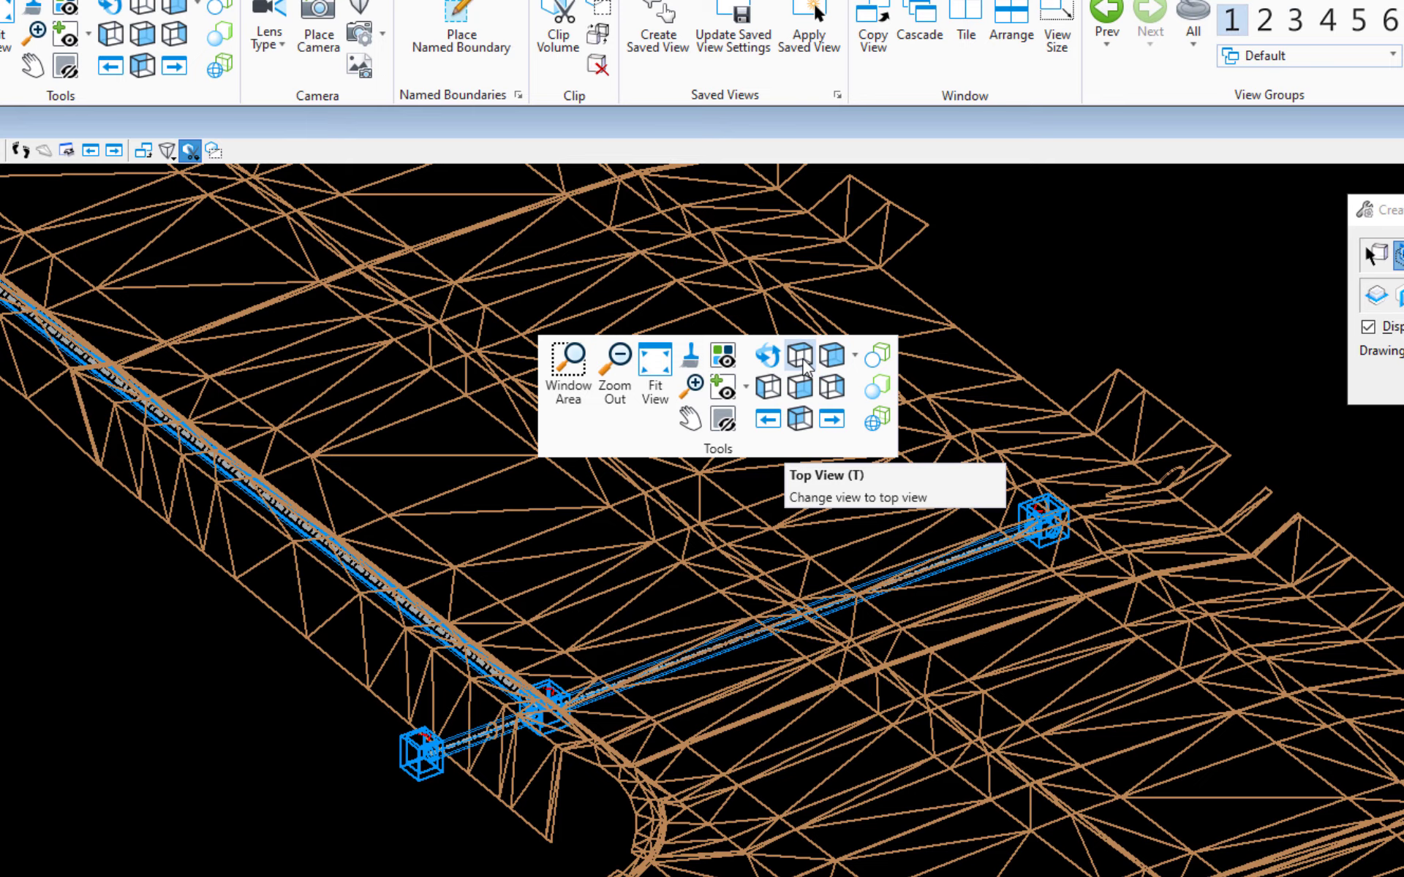
pyautogui.click(803, 358)
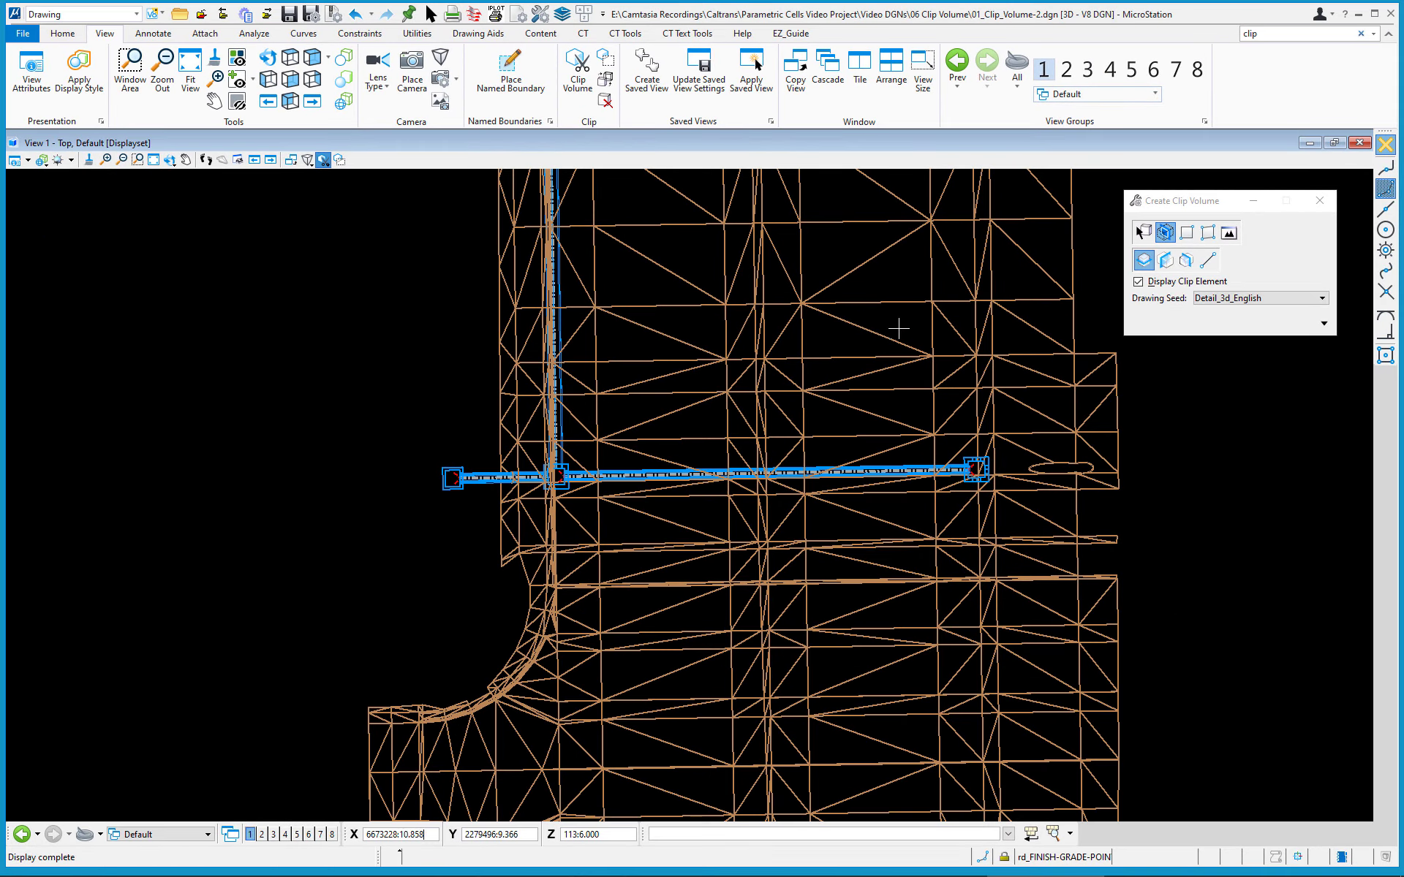
pyautogui.click(1207, 261)
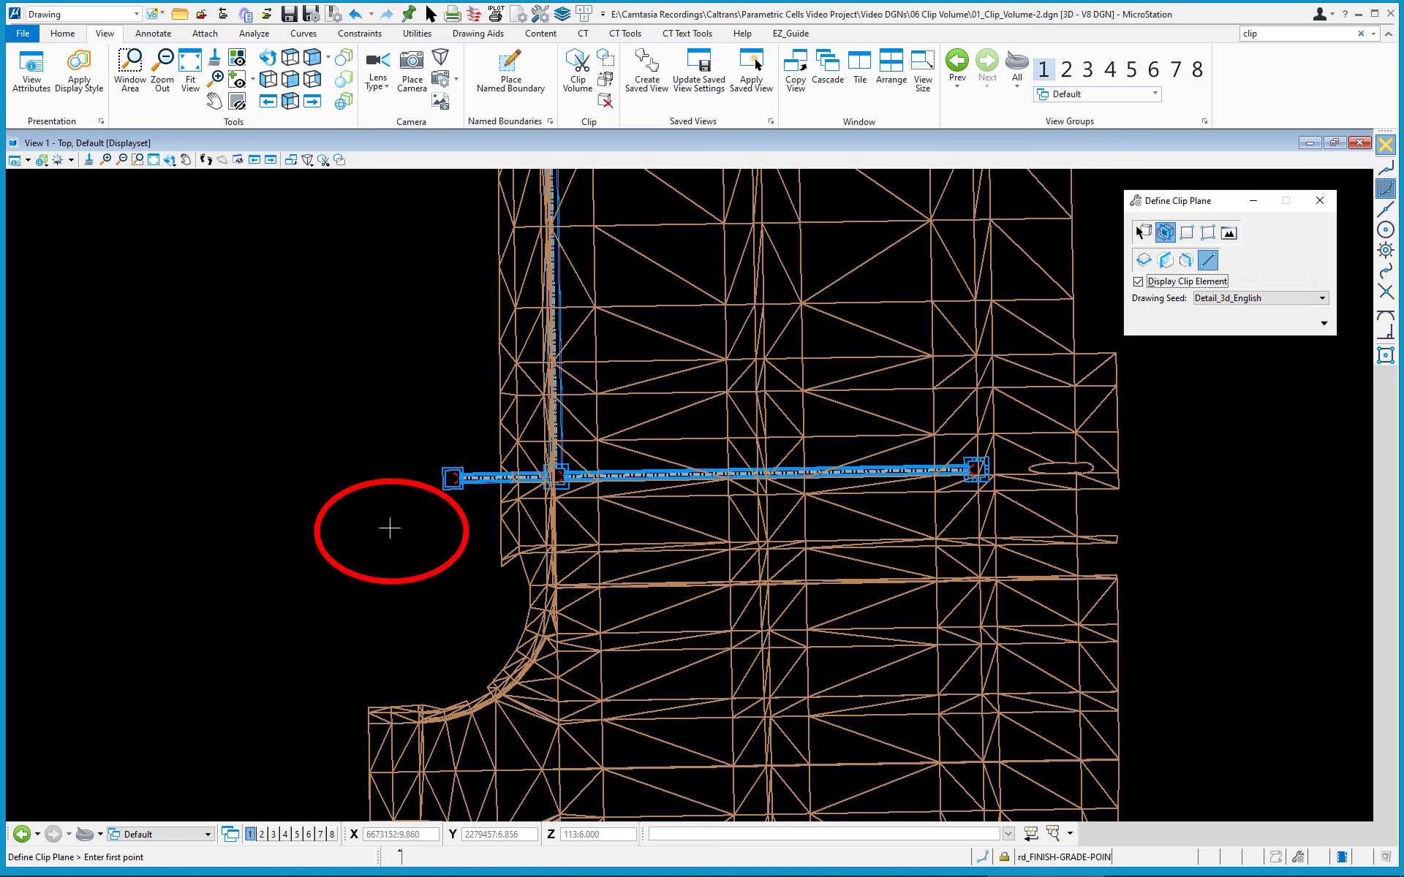
pyautogui.click(390, 528)
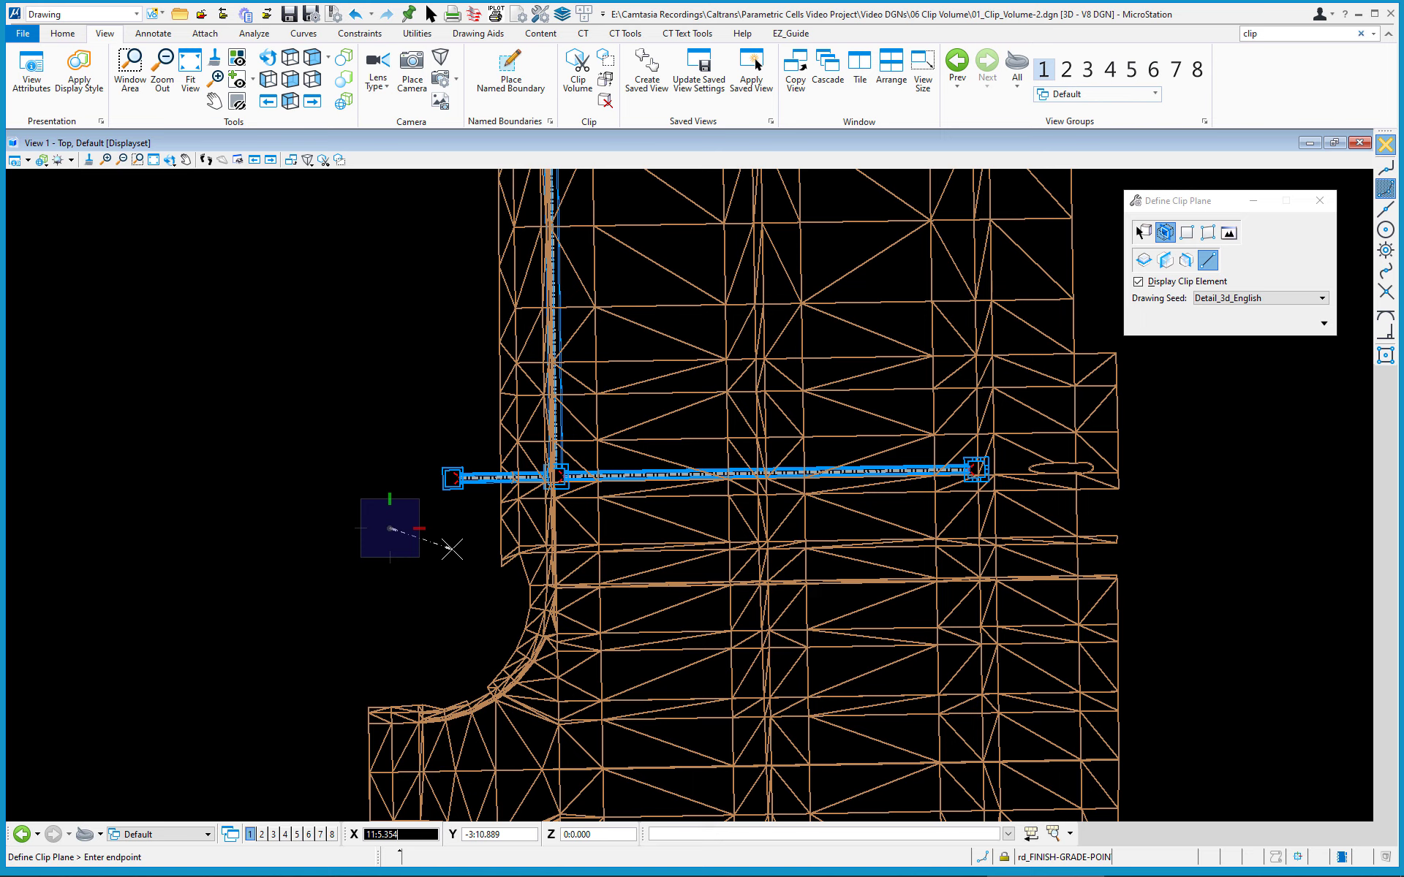
pyautogui.click(1194, 511)
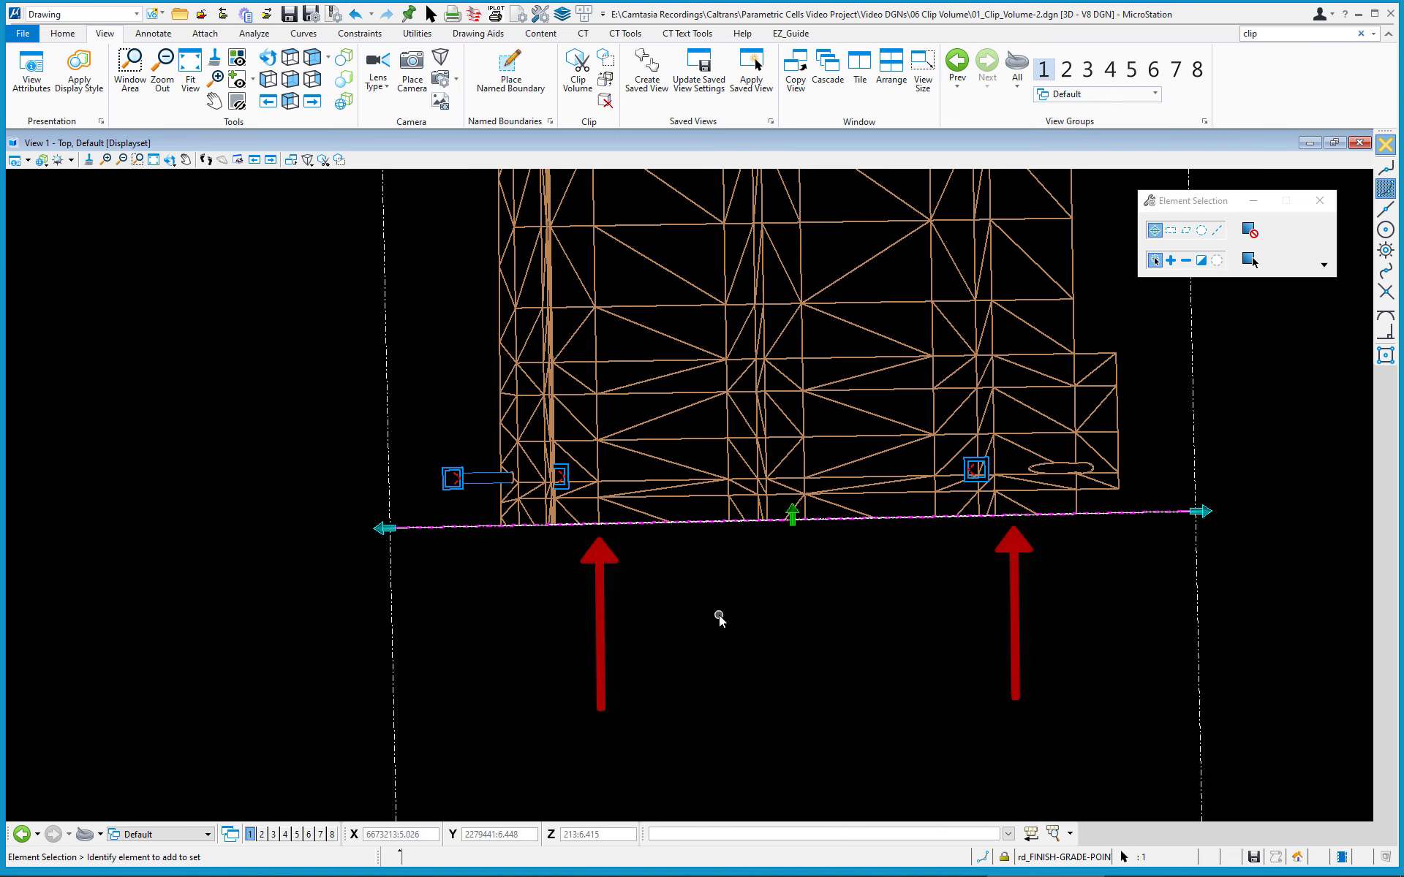
# Turn on clipping for all sides of the new clip volume
pyautogui.scroll(-2, 721, 618)
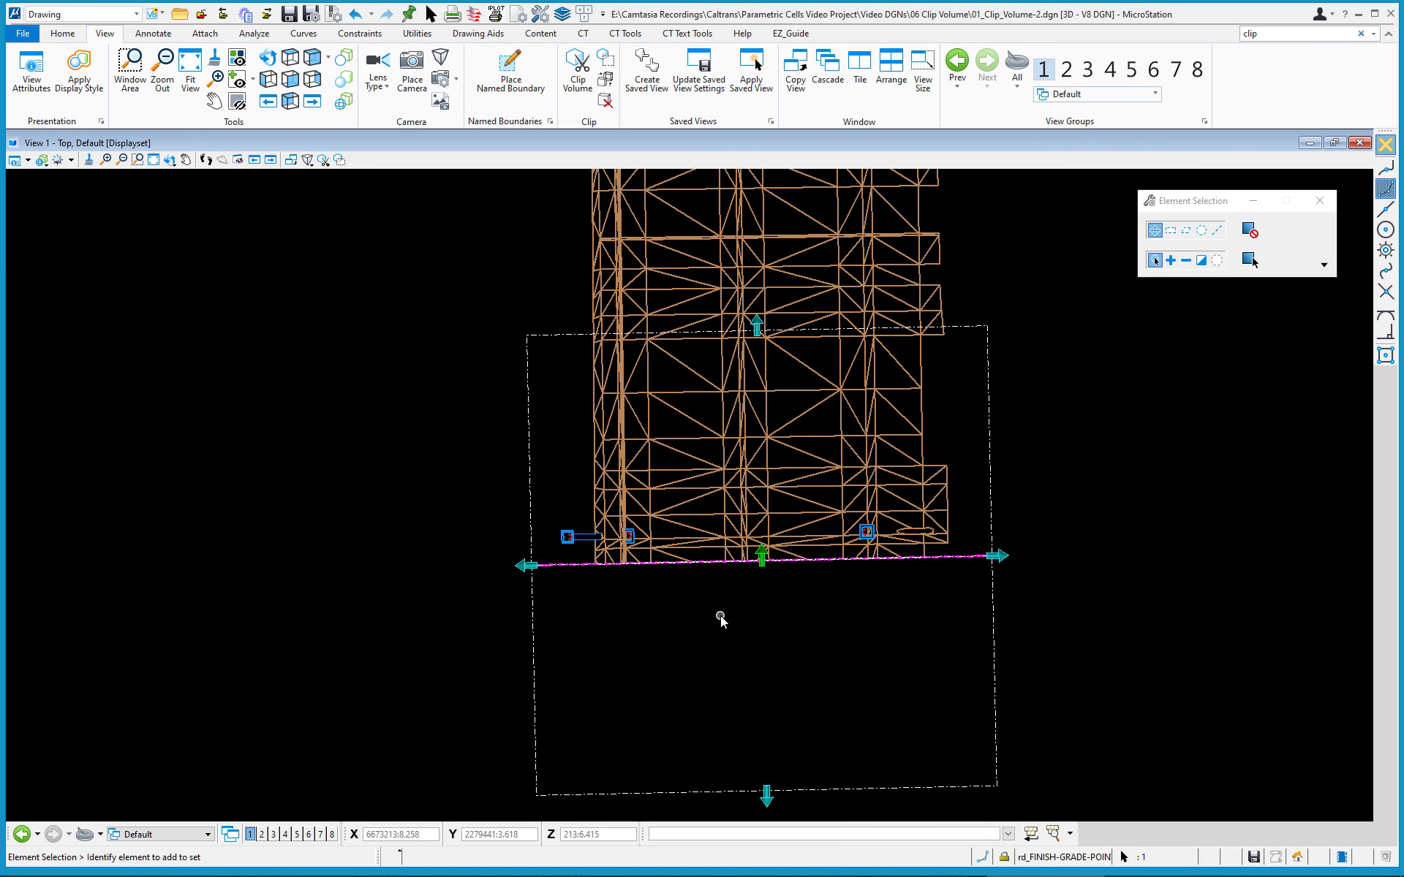
pyautogui.keyDown('shift'); pyautogui.moveTo(728, 623); pyautogui.dragTo(1102, 401, button='middle'); pyautogui.keyUp('shift')
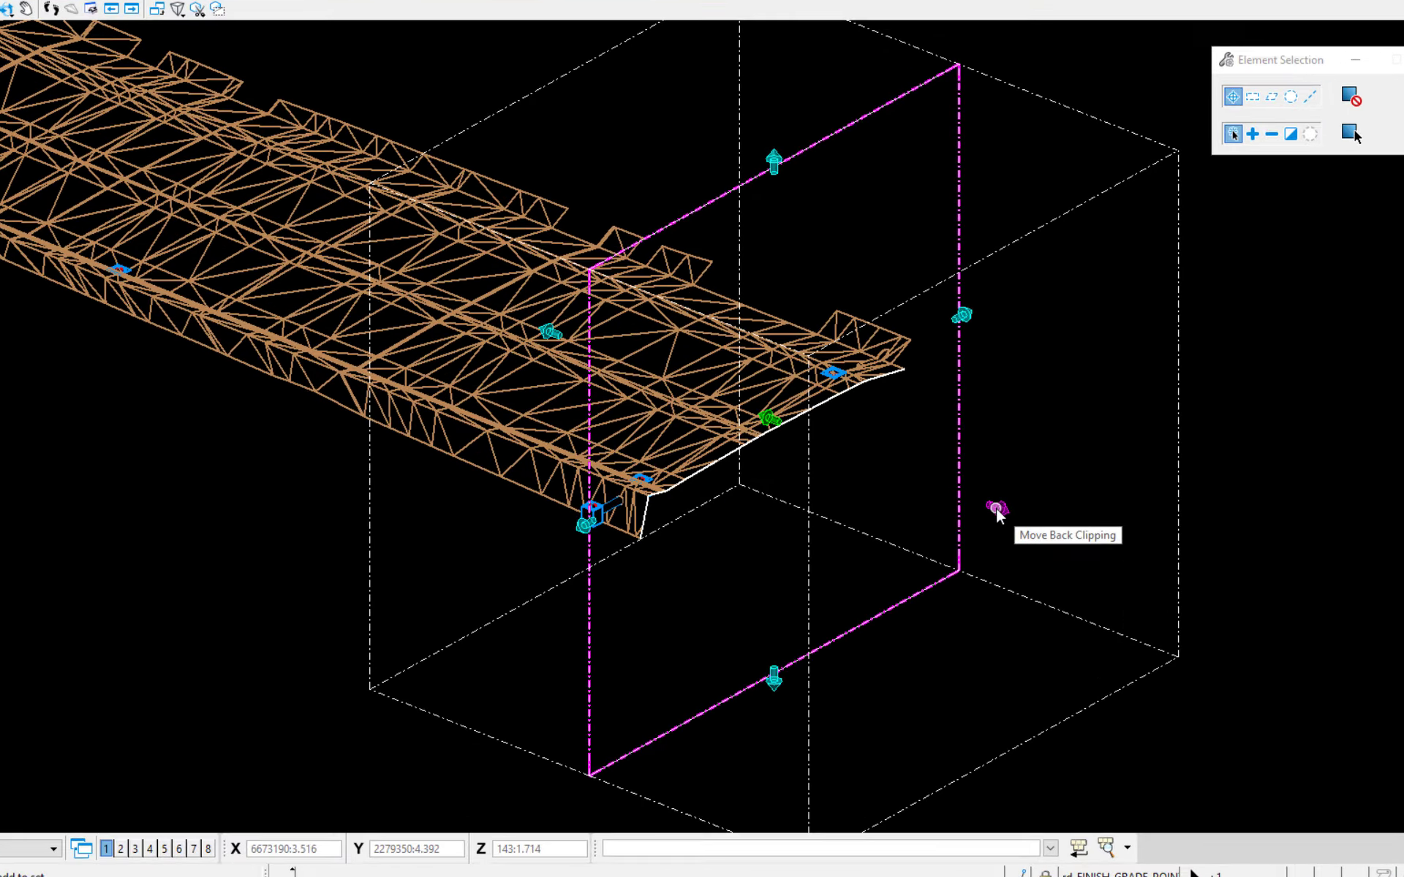
pyautogui.rightClick(1021, 469)
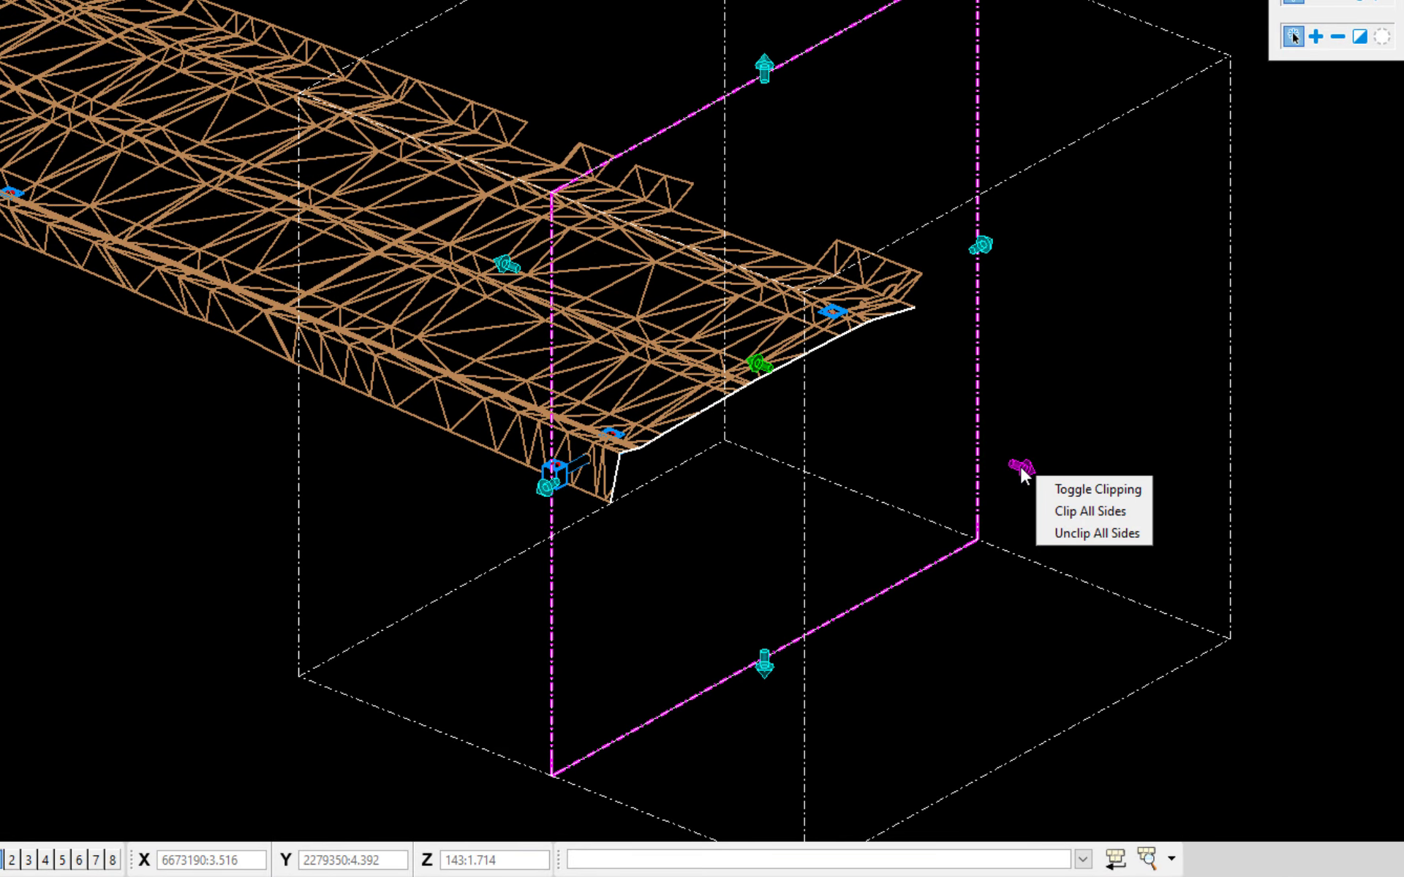
pyautogui.click(1077, 511)
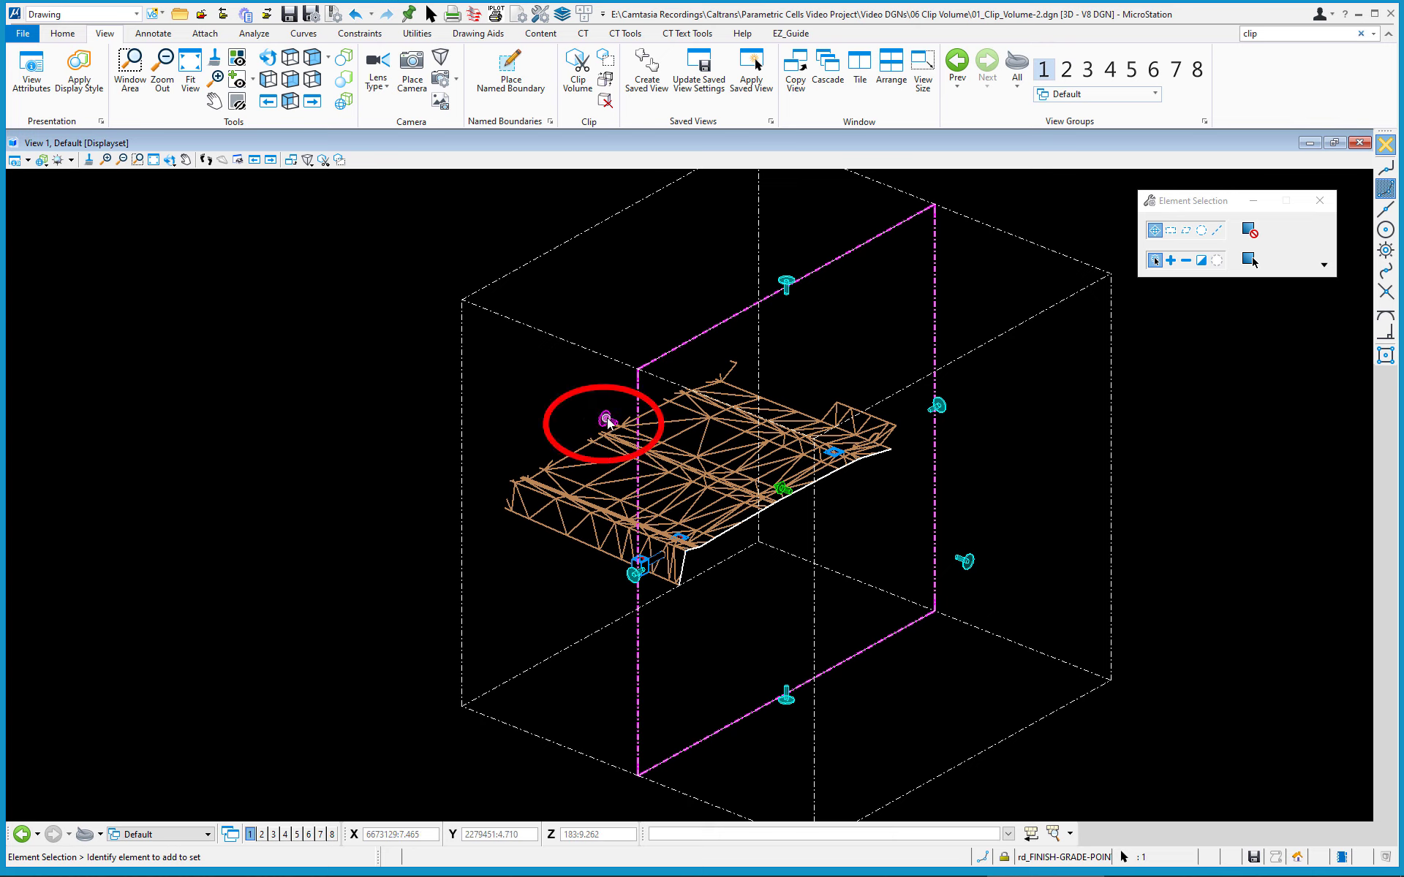
# Adjust the clip volume by pulling its forward face closer to the clip plane, extending the side past the outer inlet and raising the bottom
pyautogui.moveTo(609, 422); pyautogui.dragTo(696, 459)
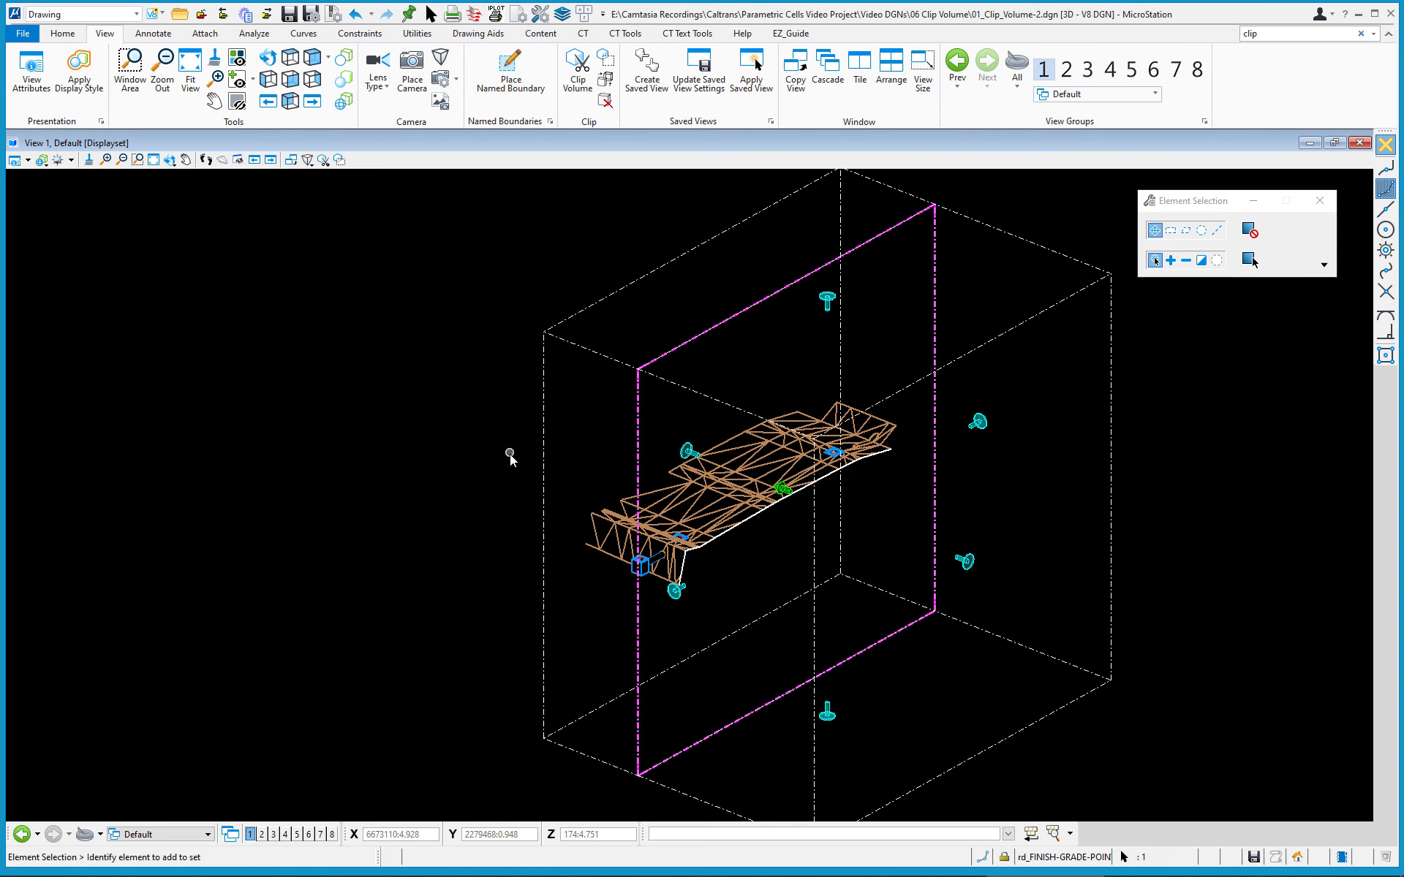
pyautogui.moveTo(677, 606)
pyautogui.mouseDown()
pyautogui.moveTo(590, 639)
pyautogui.moveTo(677, 606)
pyautogui.mouseUp()
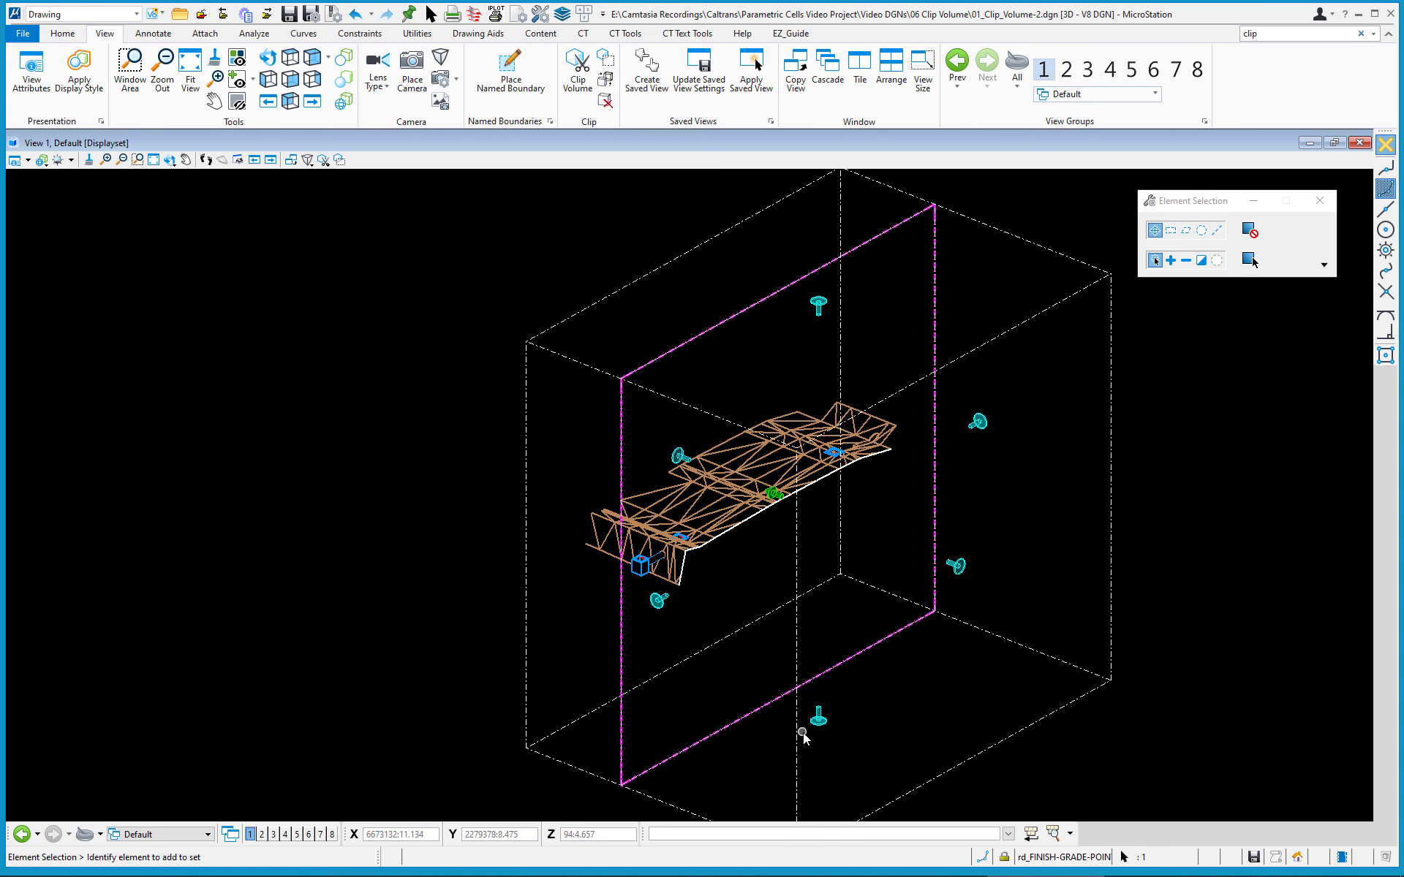
pyautogui.moveTo(820, 730); pyautogui.dragTo(839, 553)
pyautogui.moveTo(821, 309); pyautogui.dragTo(823, 331)
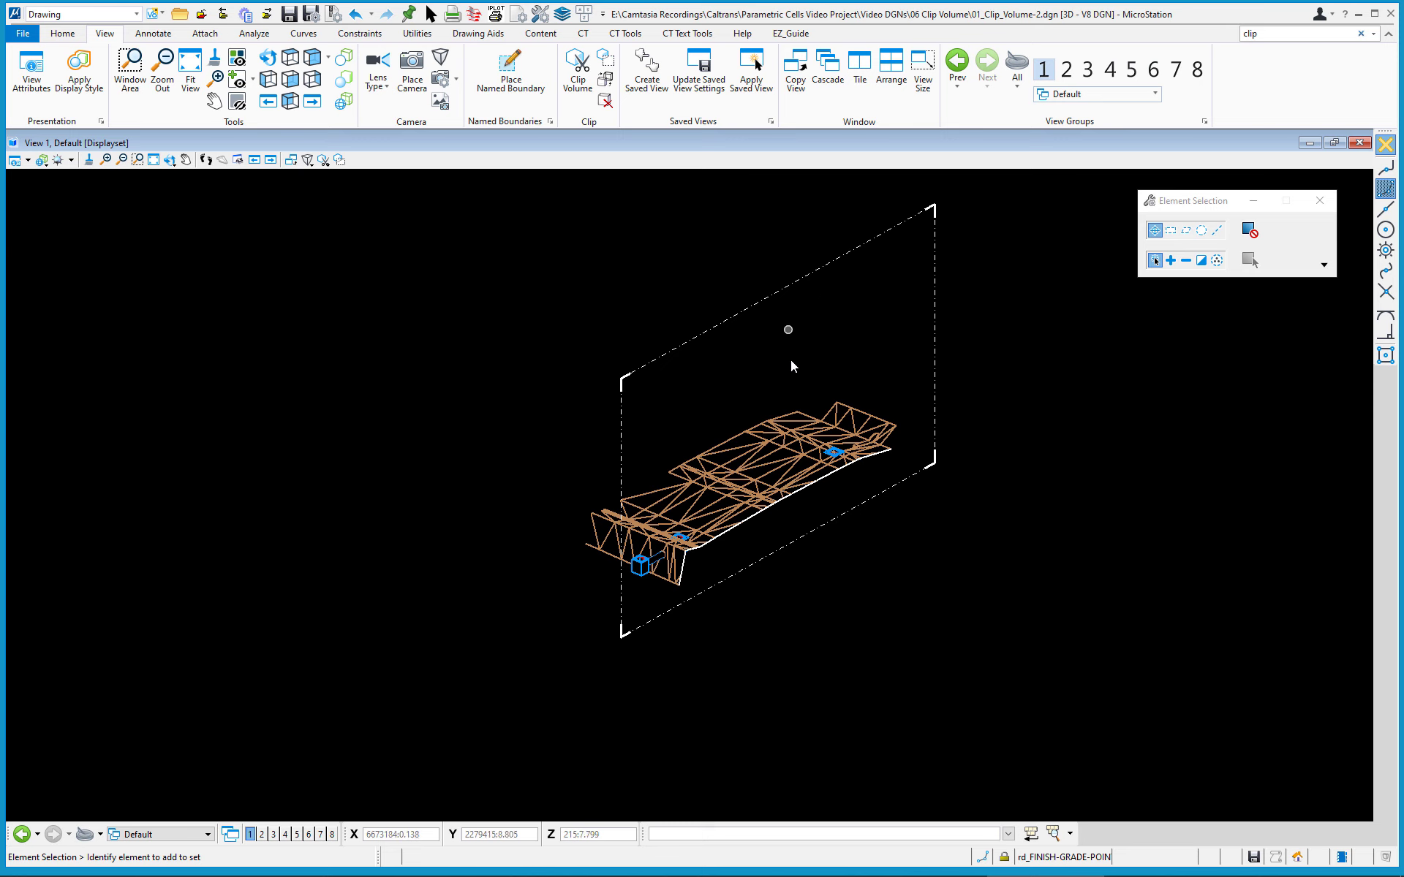
# Lower the top face of the clip volume closer to the roadway surface
pyautogui.click(805, 278)
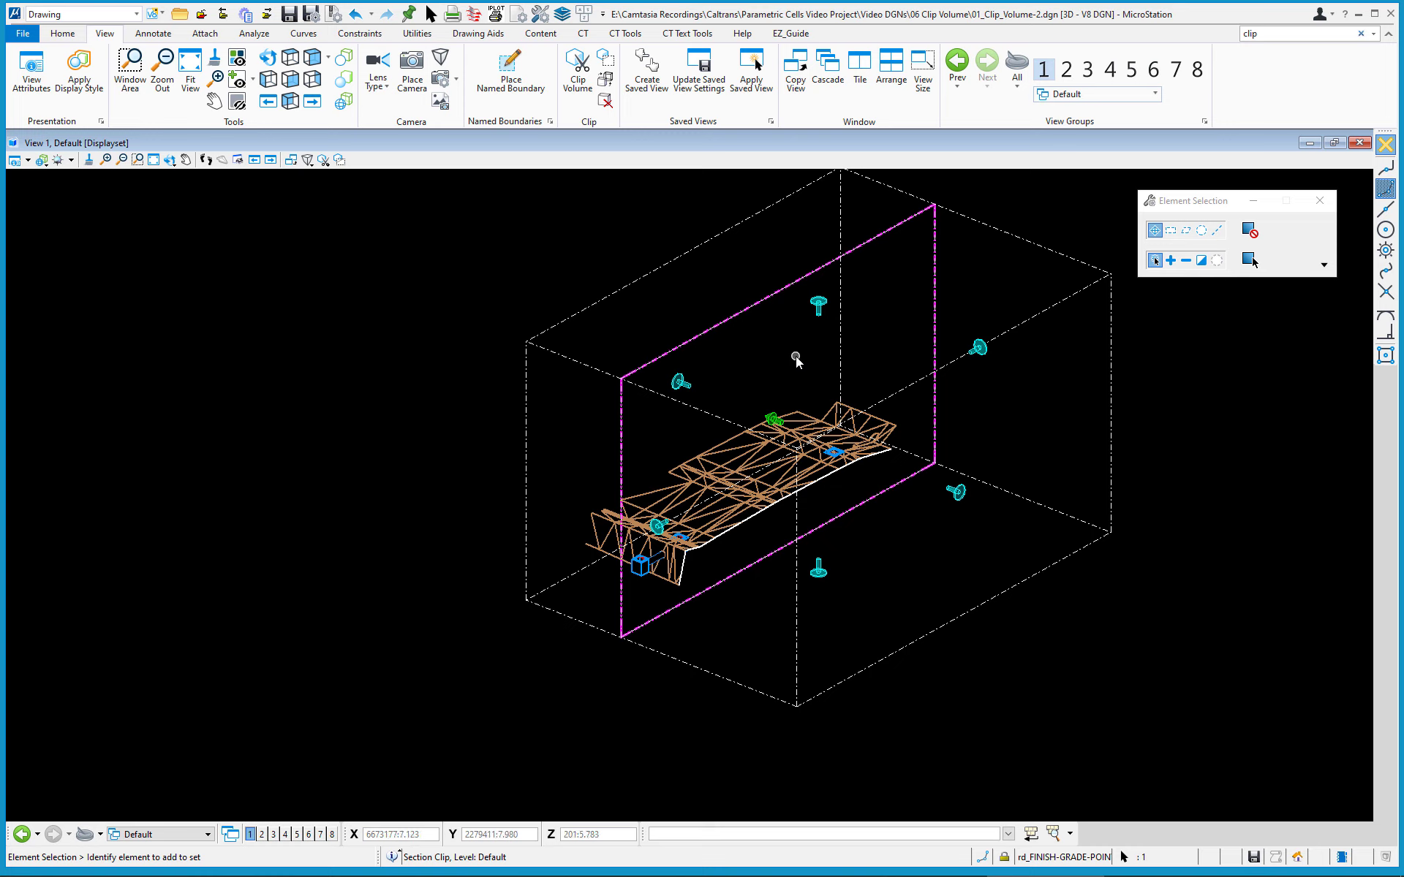
pyautogui.click(817, 310)
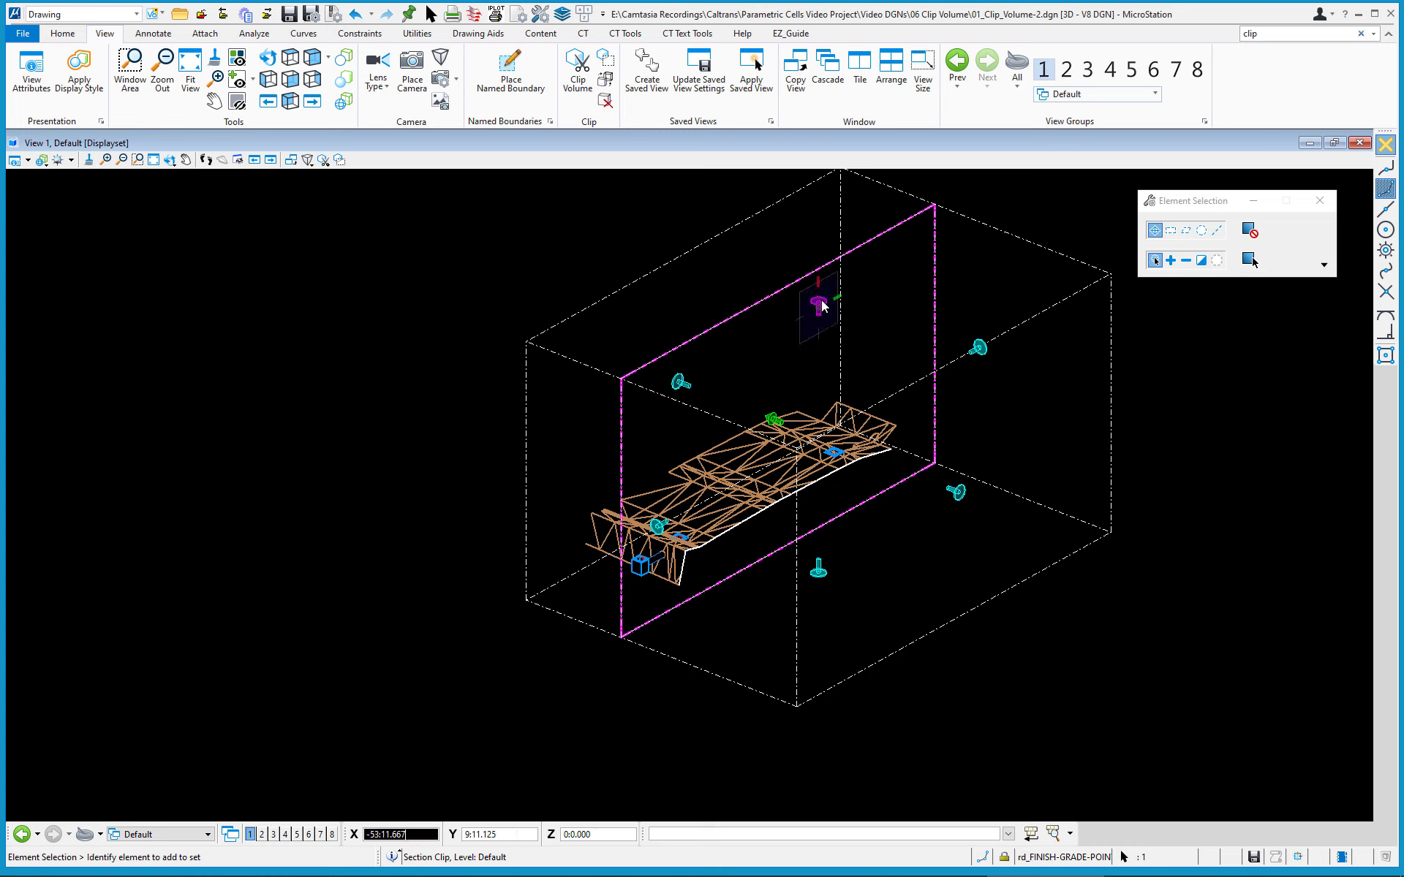
pyautogui.click(816, 413)
pyautogui.keyDown('shift'); pyautogui.moveTo(904, 541); pyautogui.dragTo(851, 552, button='middle'); pyautogui.keyUp('shift')
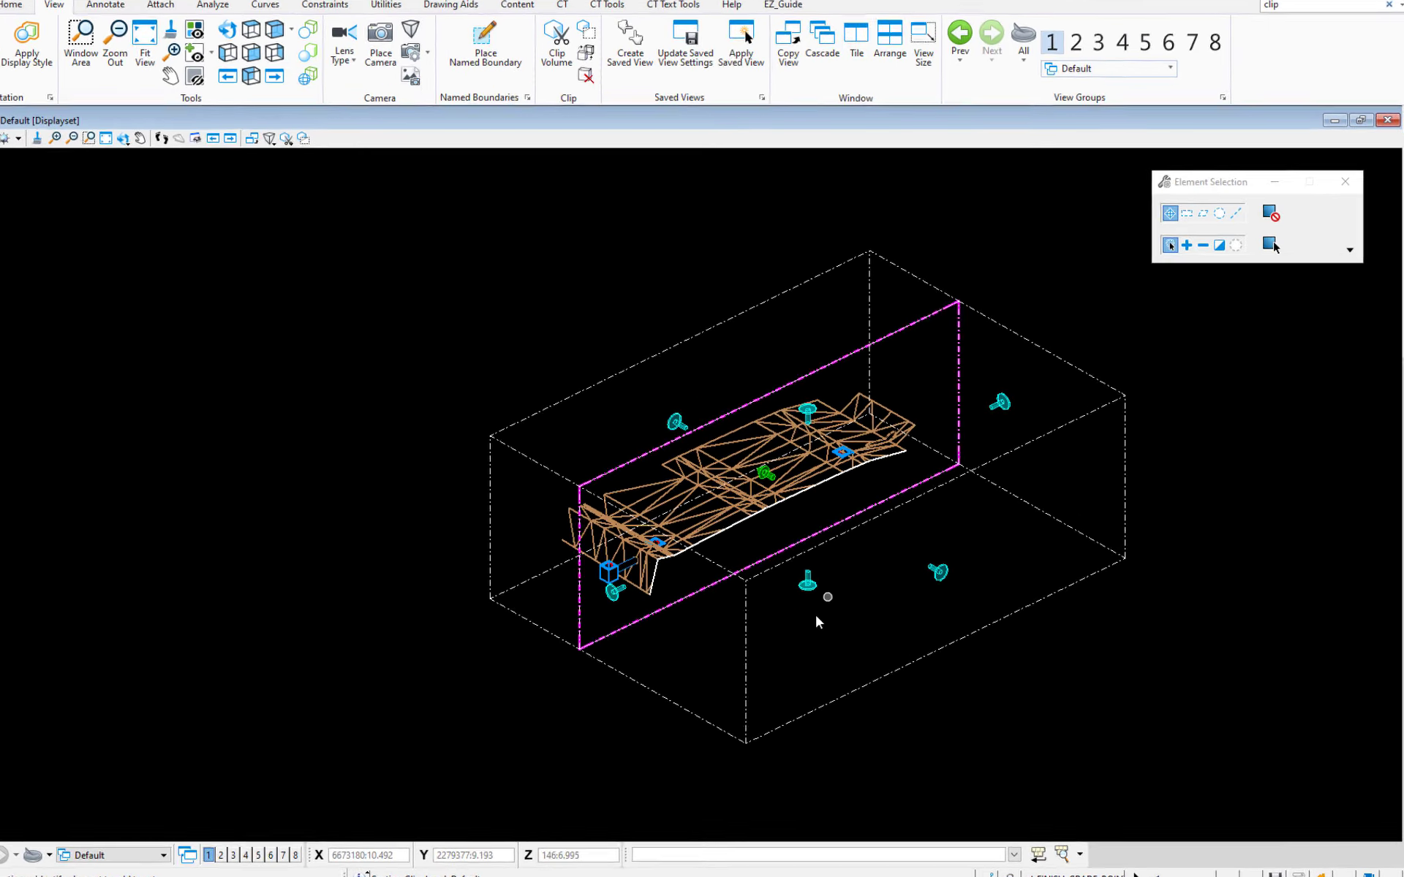
# Move the clip plane to the middle of the outer DI-GO inlet's base so it cuts through the inlets and connecting pipes
pyautogui.click(760, 475)
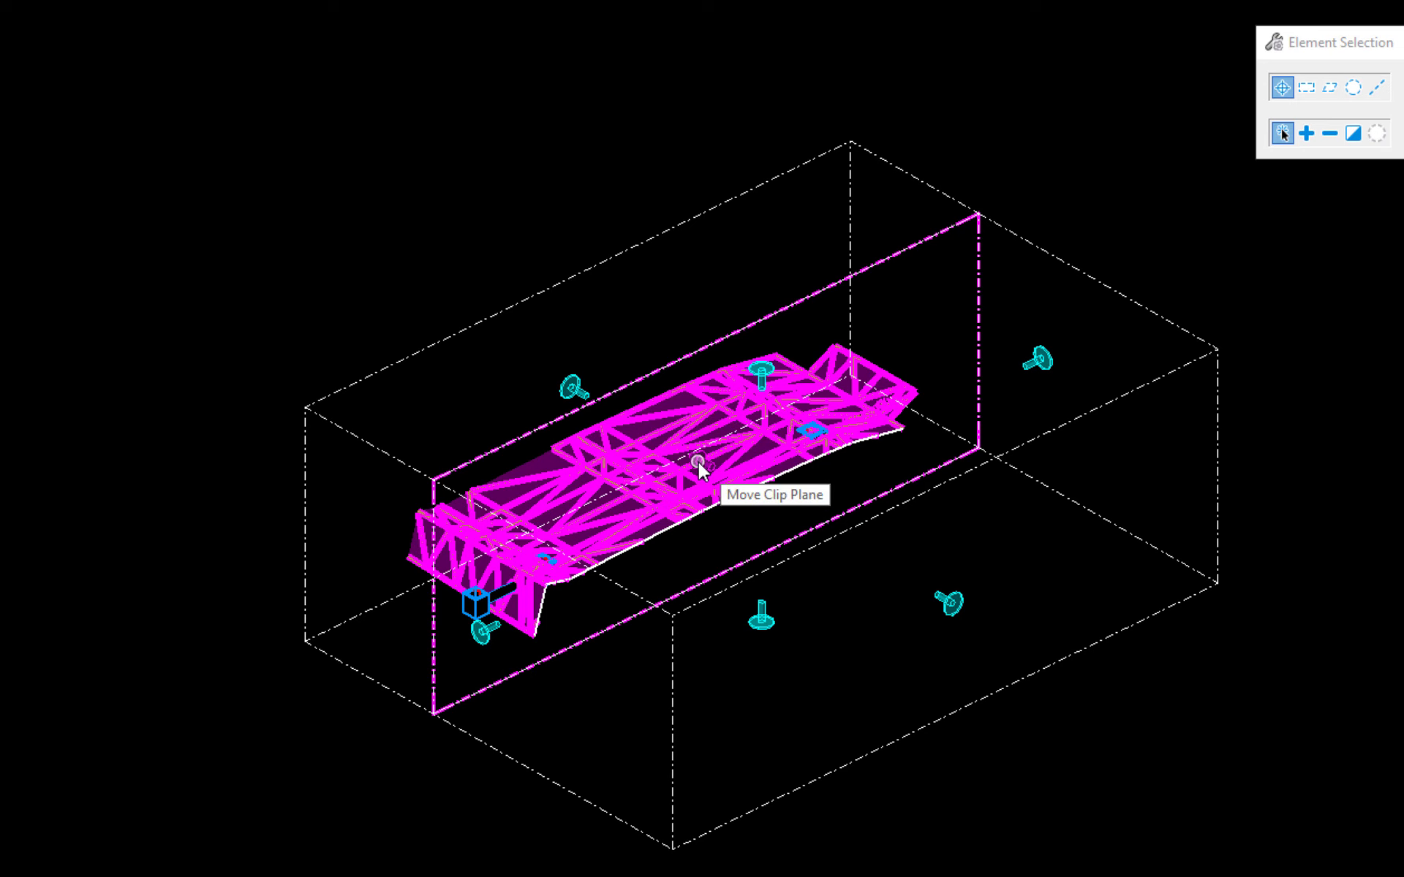
pyautogui.scroll(4, 661, 536)
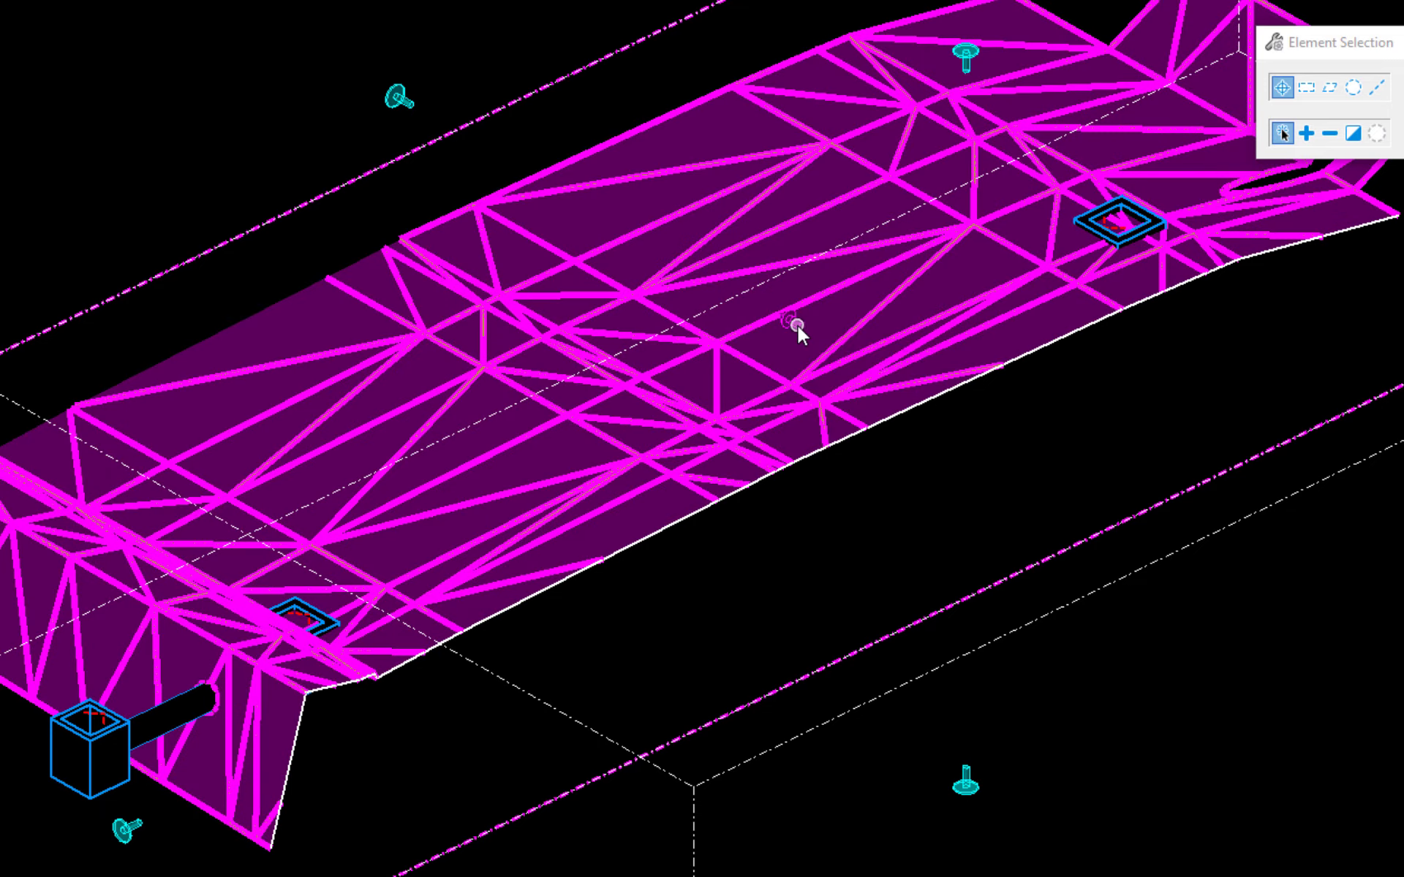
pyautogui.click(797, 326)
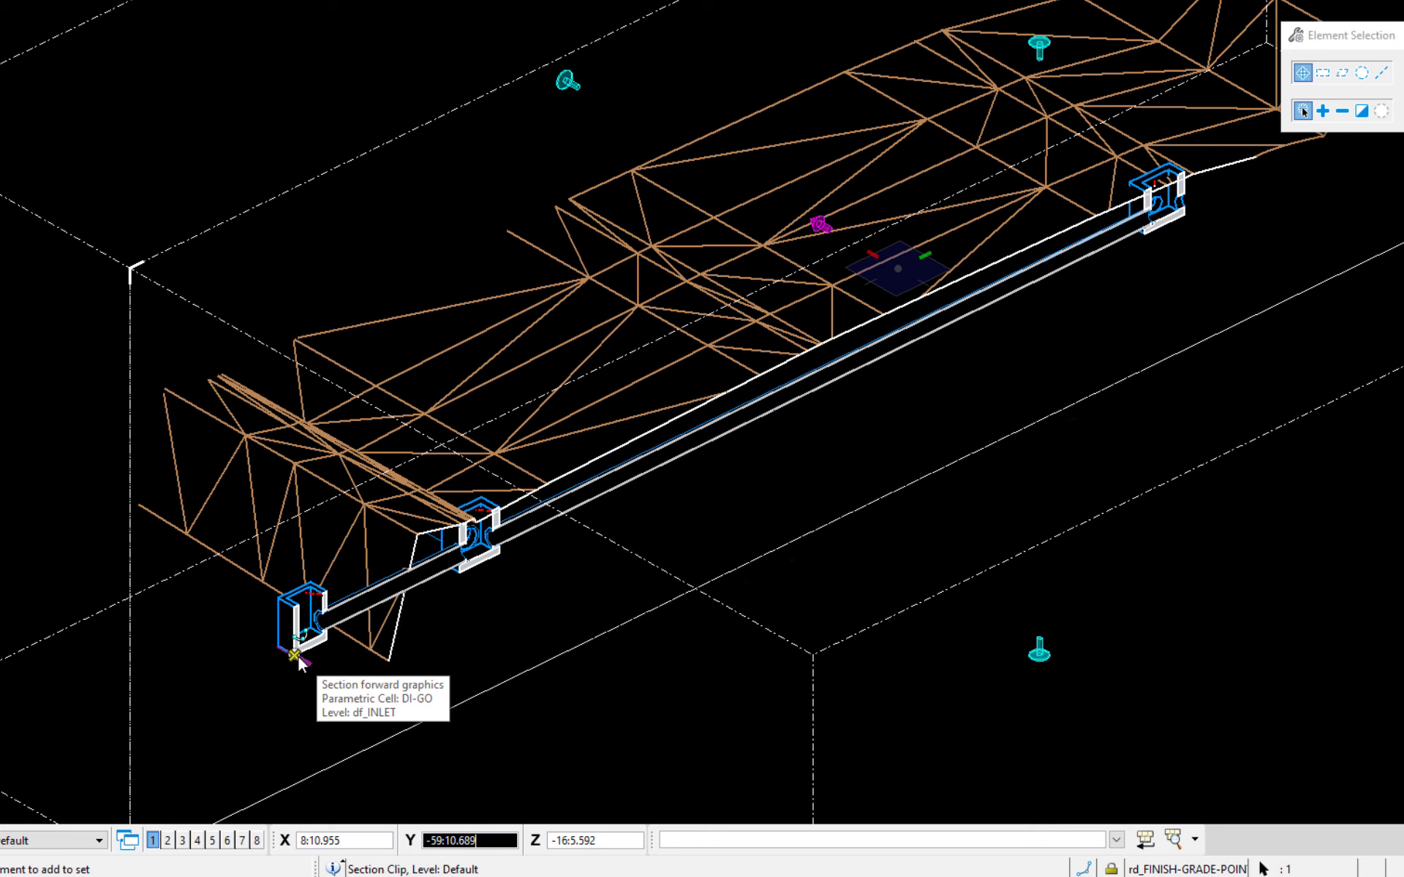
pyautogui.click(297, 658)
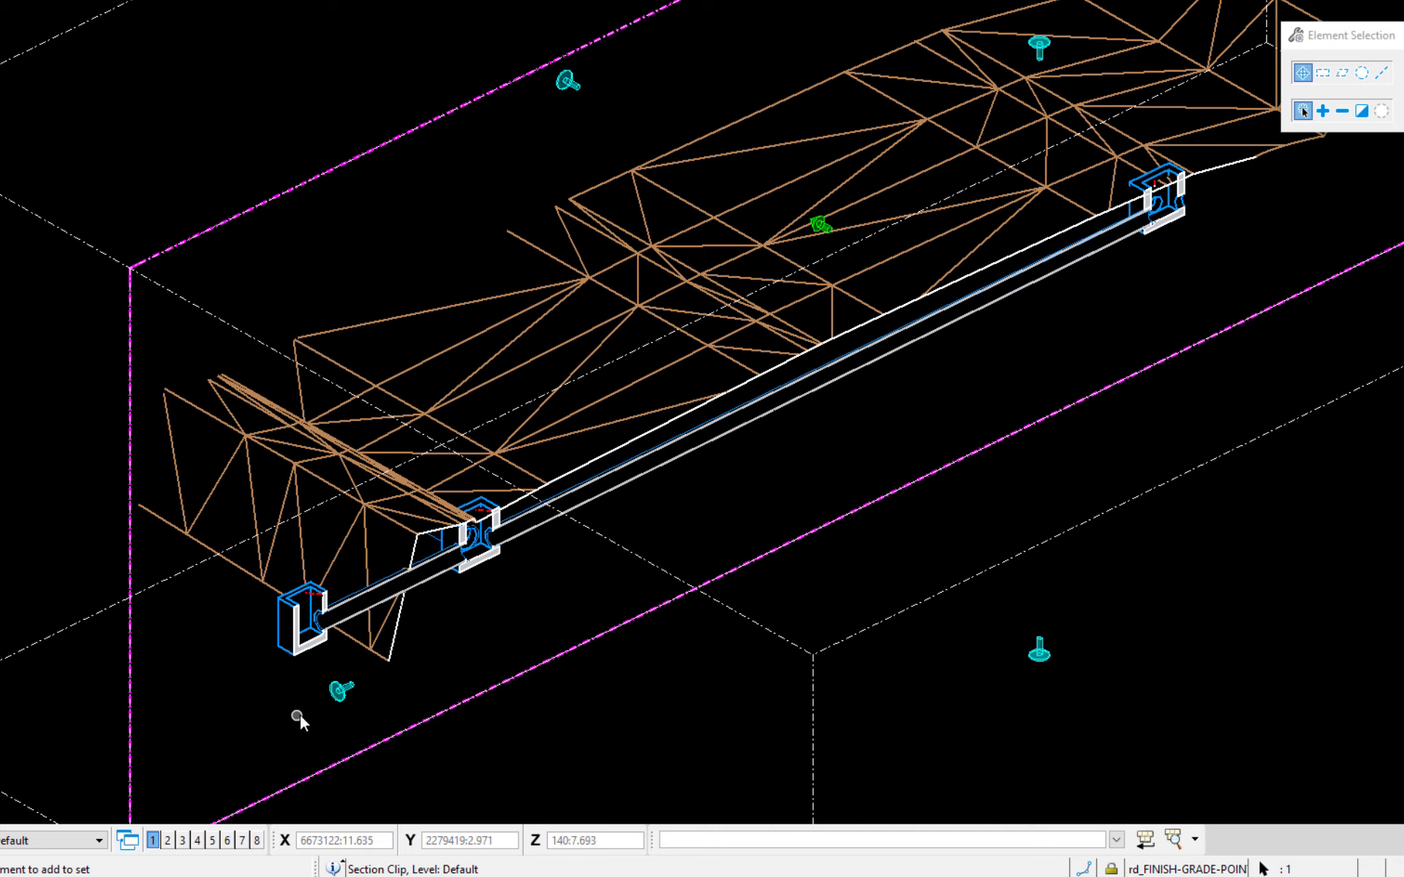
# Open the view attributes for View 1 and examine the cut faces of the outer inlet and its pipe up close
pyautogui.keyDown('shift'); pyautogui.moveTo(757, 486); pyautogui.dragTo(898, 457, button='middle'); pyautogui.keyUp('shift')
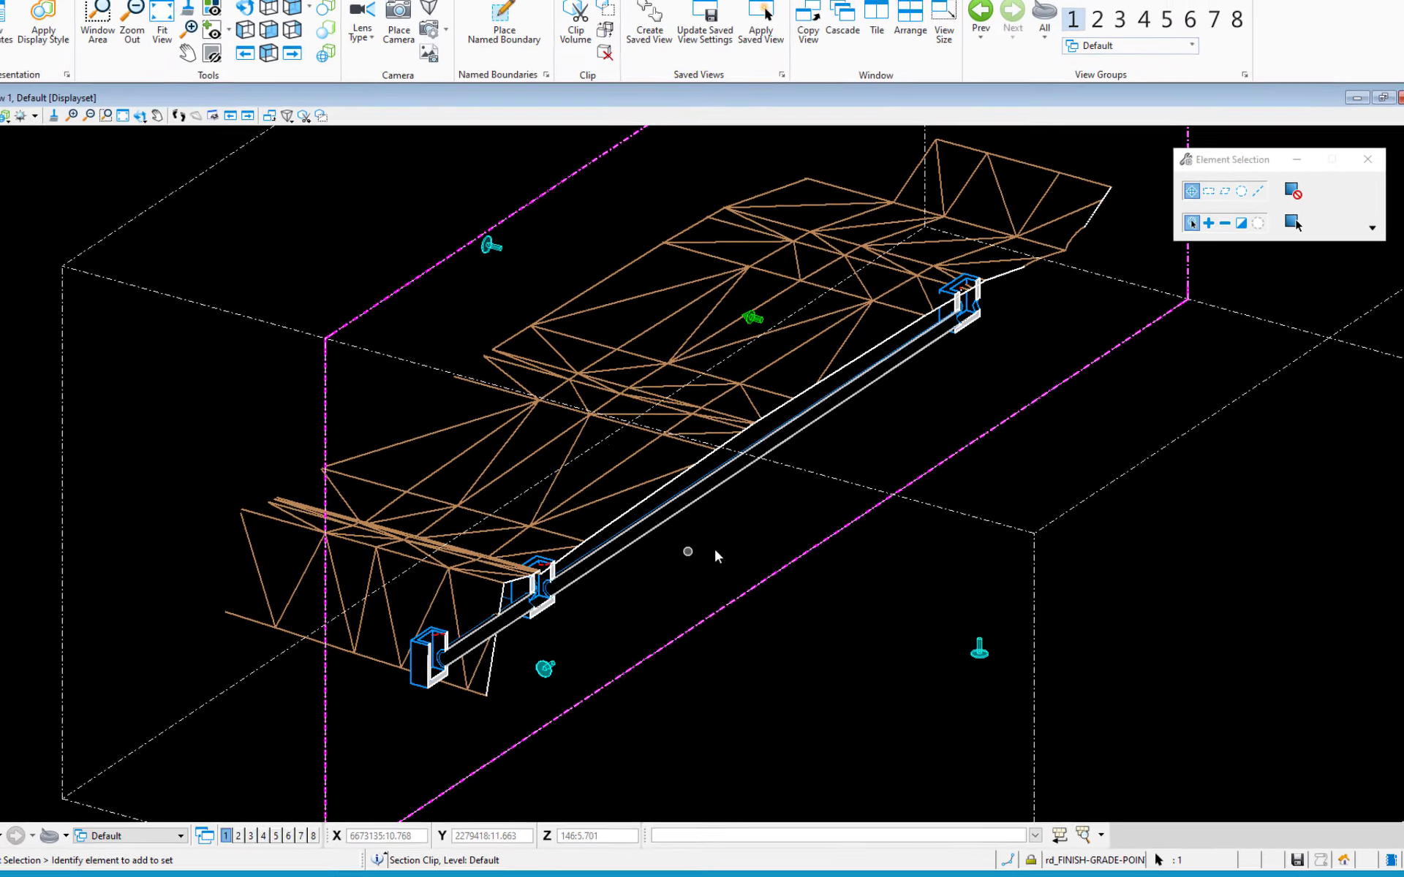
pyautogui.scroll(-2, 732, 512)
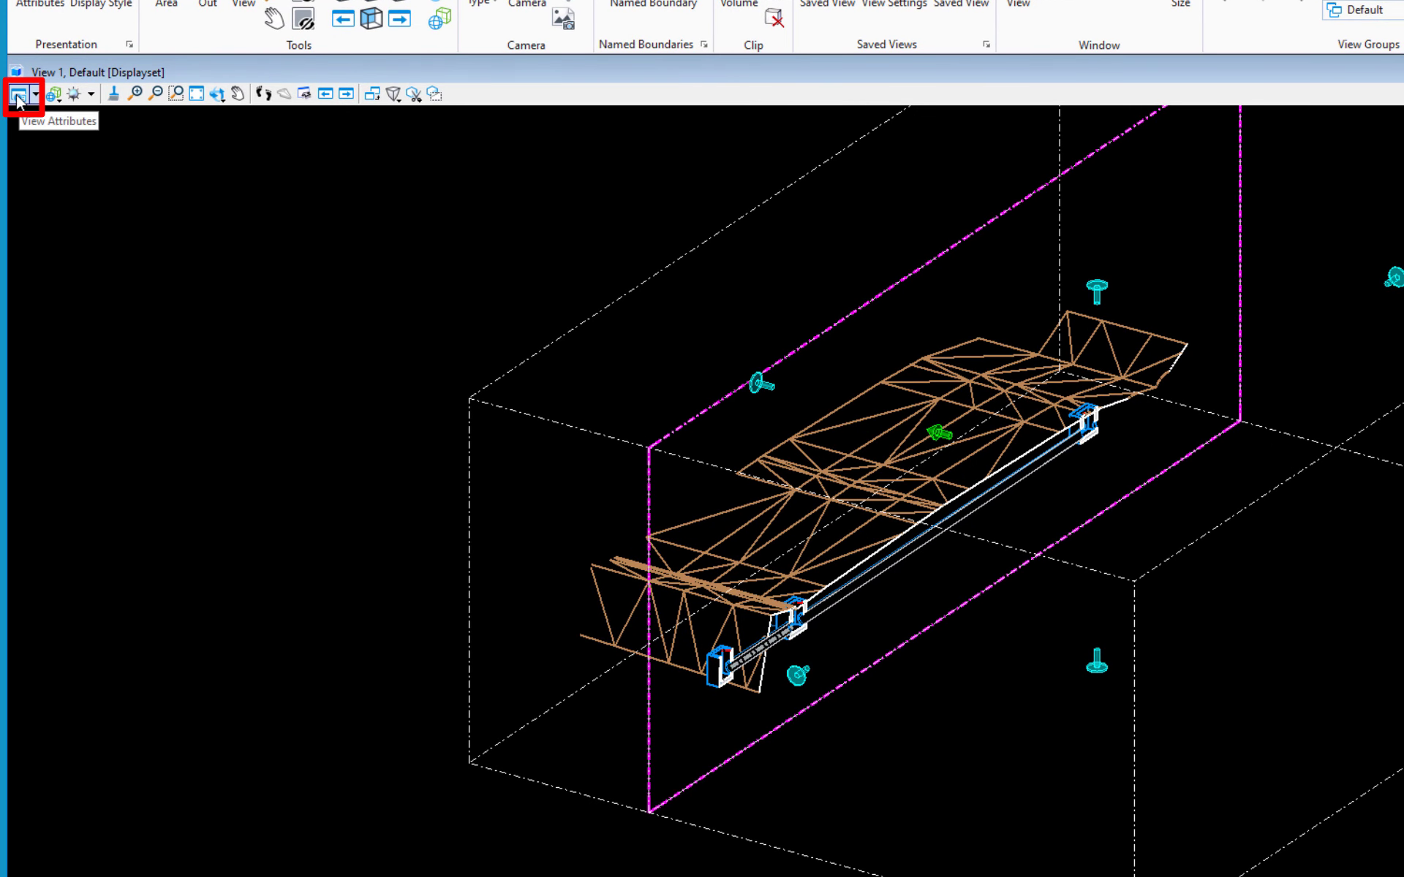
pyautogui.click(18, 93)
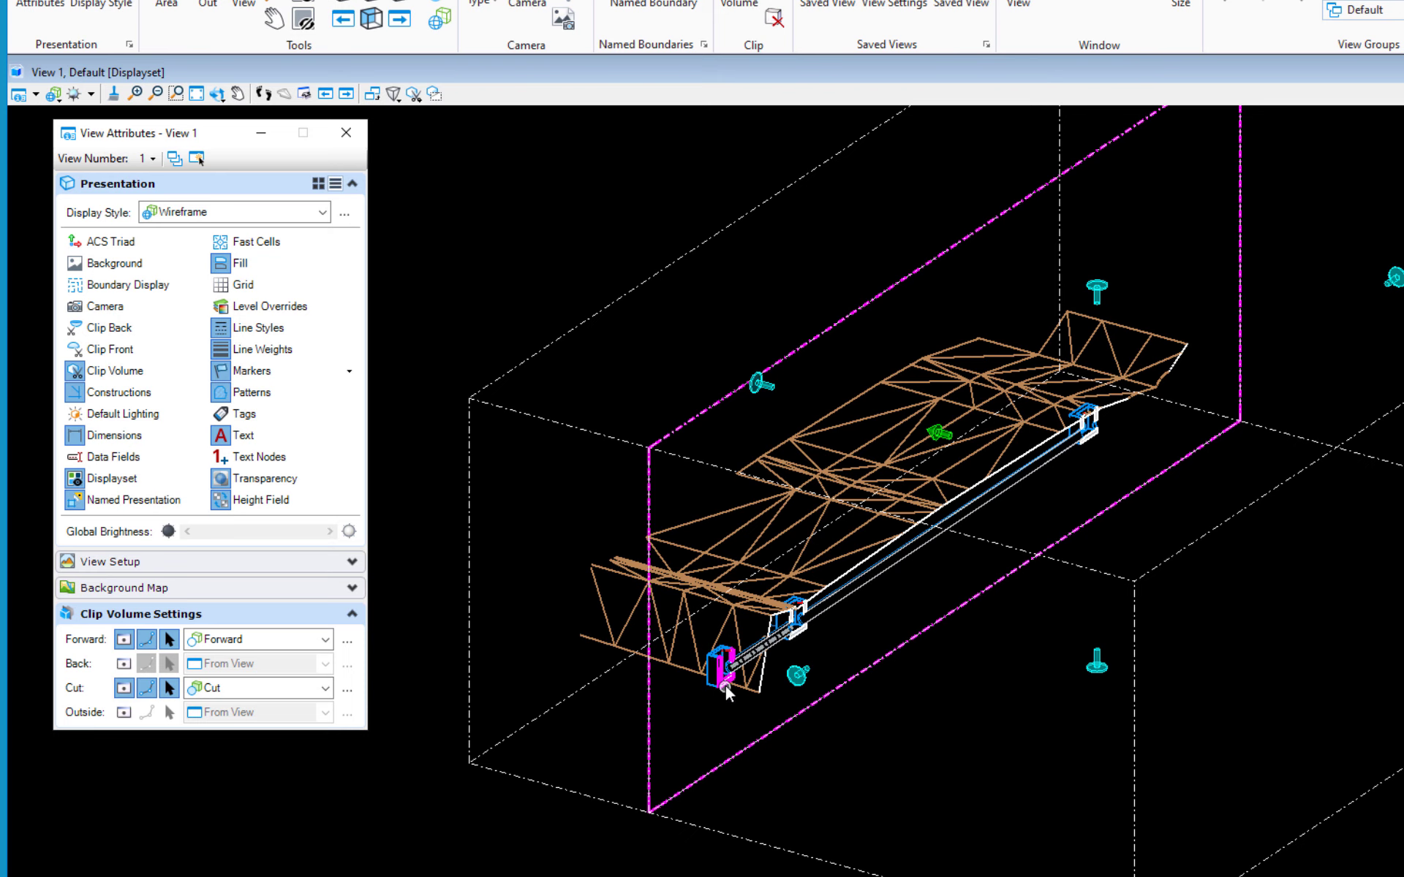
pyautogui.scroll(5, 721, 721)
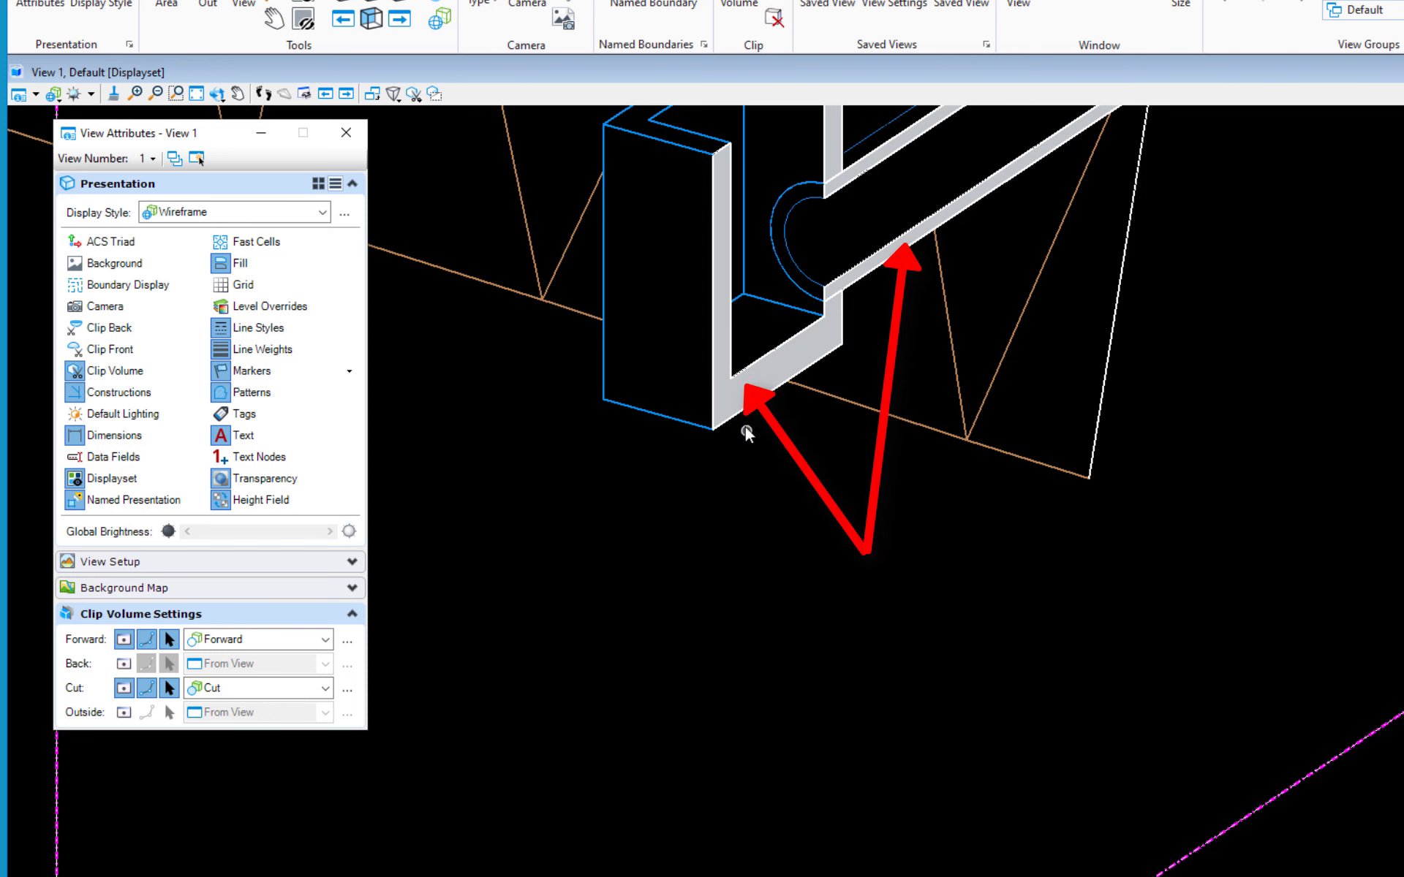
pyautogui.scroll(-5, 735, 588)
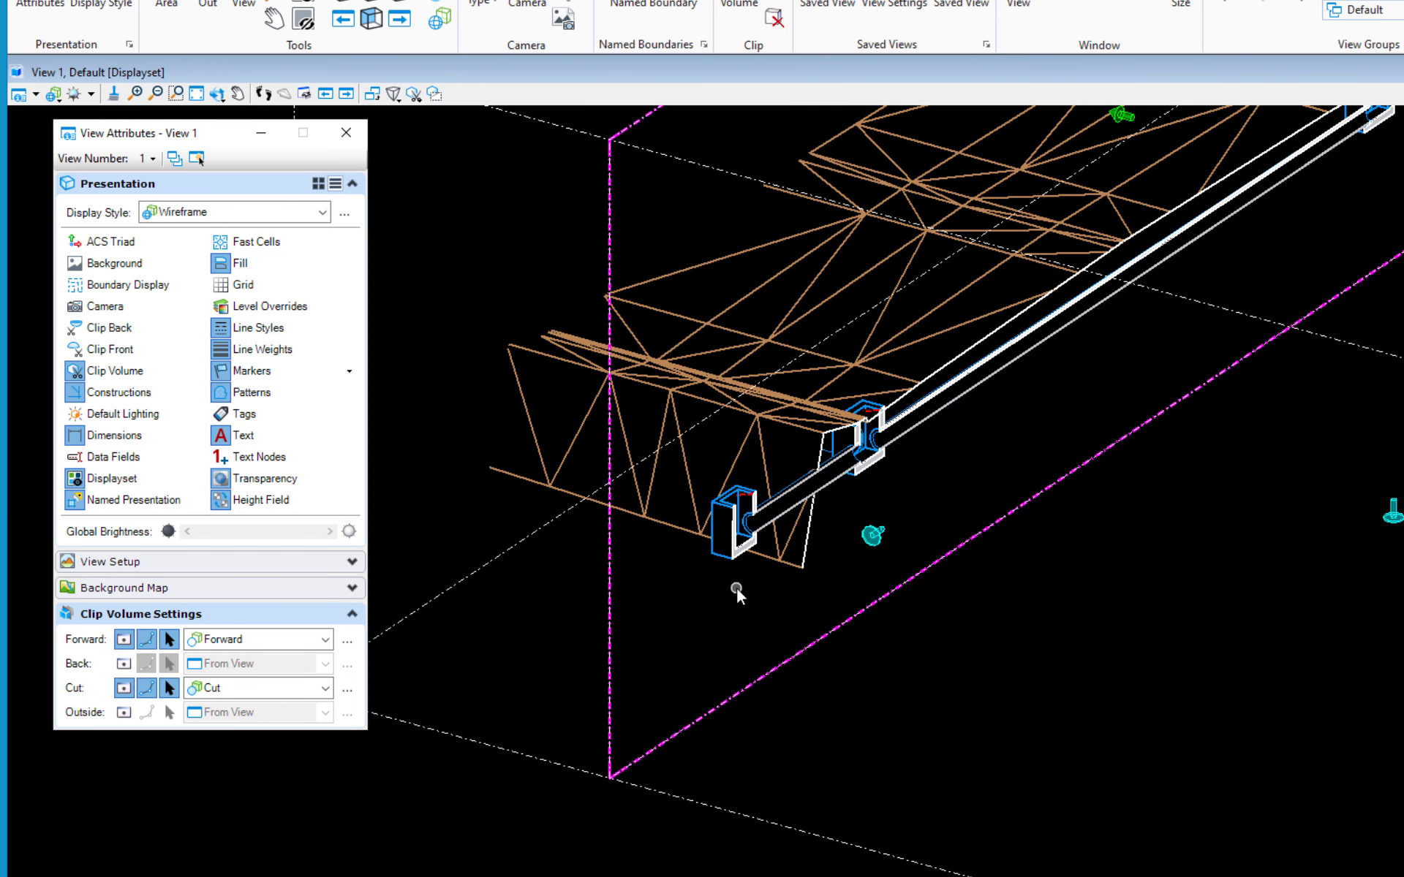
pyautogui.scroll(-3, 781, 631)
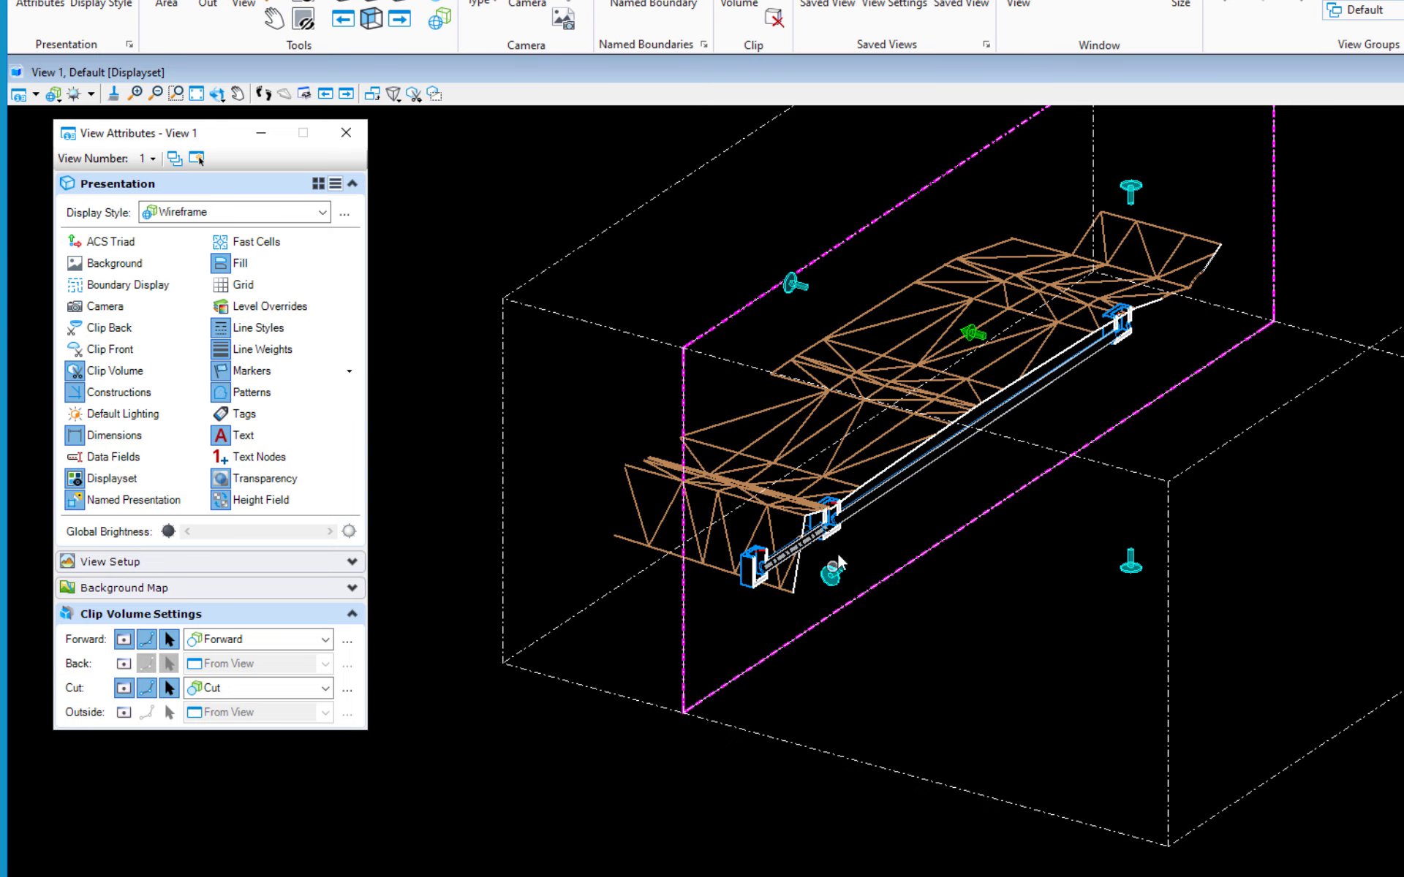
# Show the clip volume's Back graphics and hide them again, and open the display style settings for Forward graphics
pyautogui.click(124, 663)
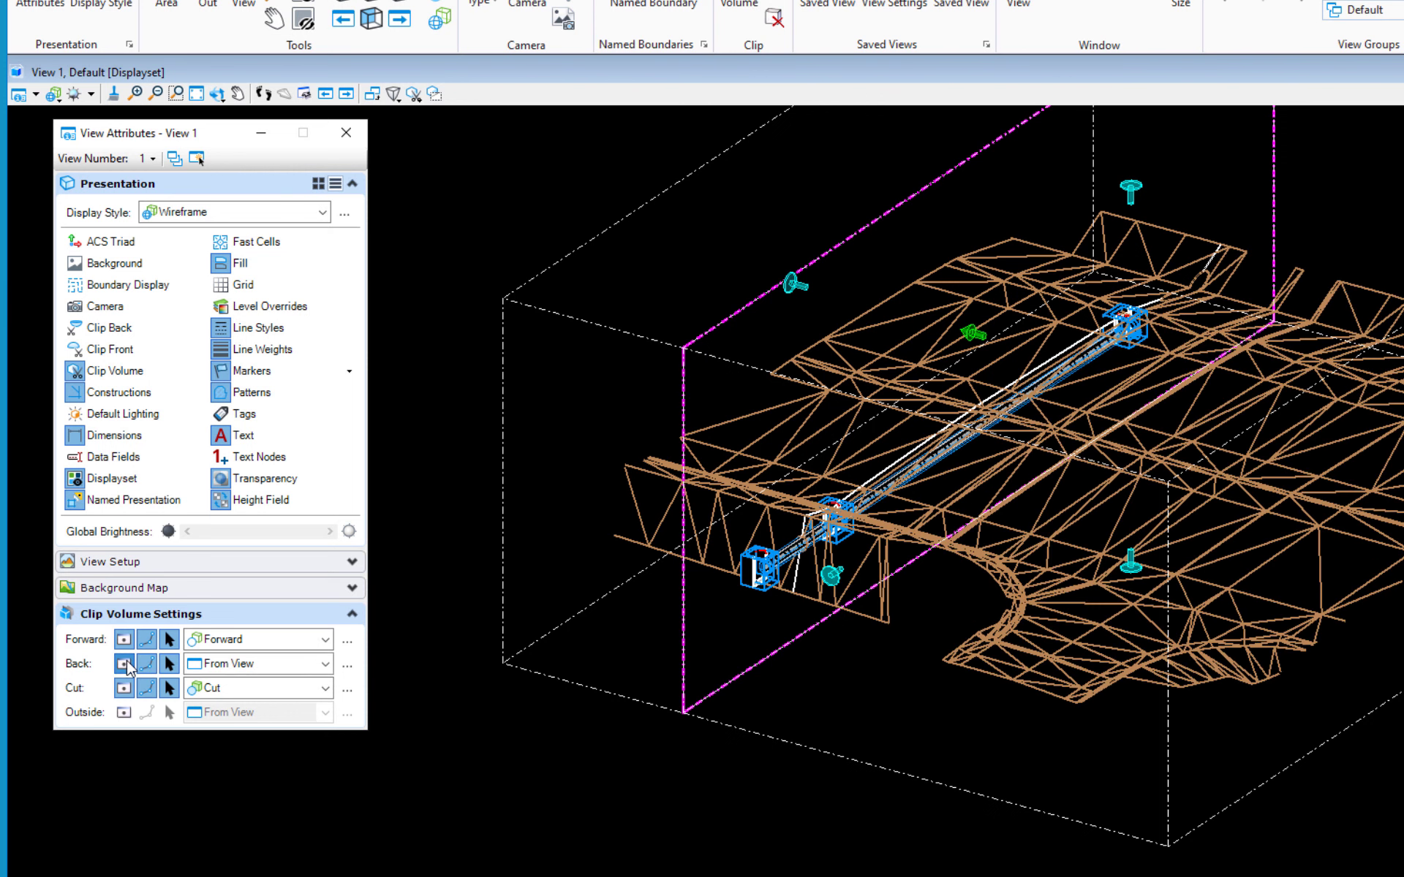
pyautogui.click(124, 663)
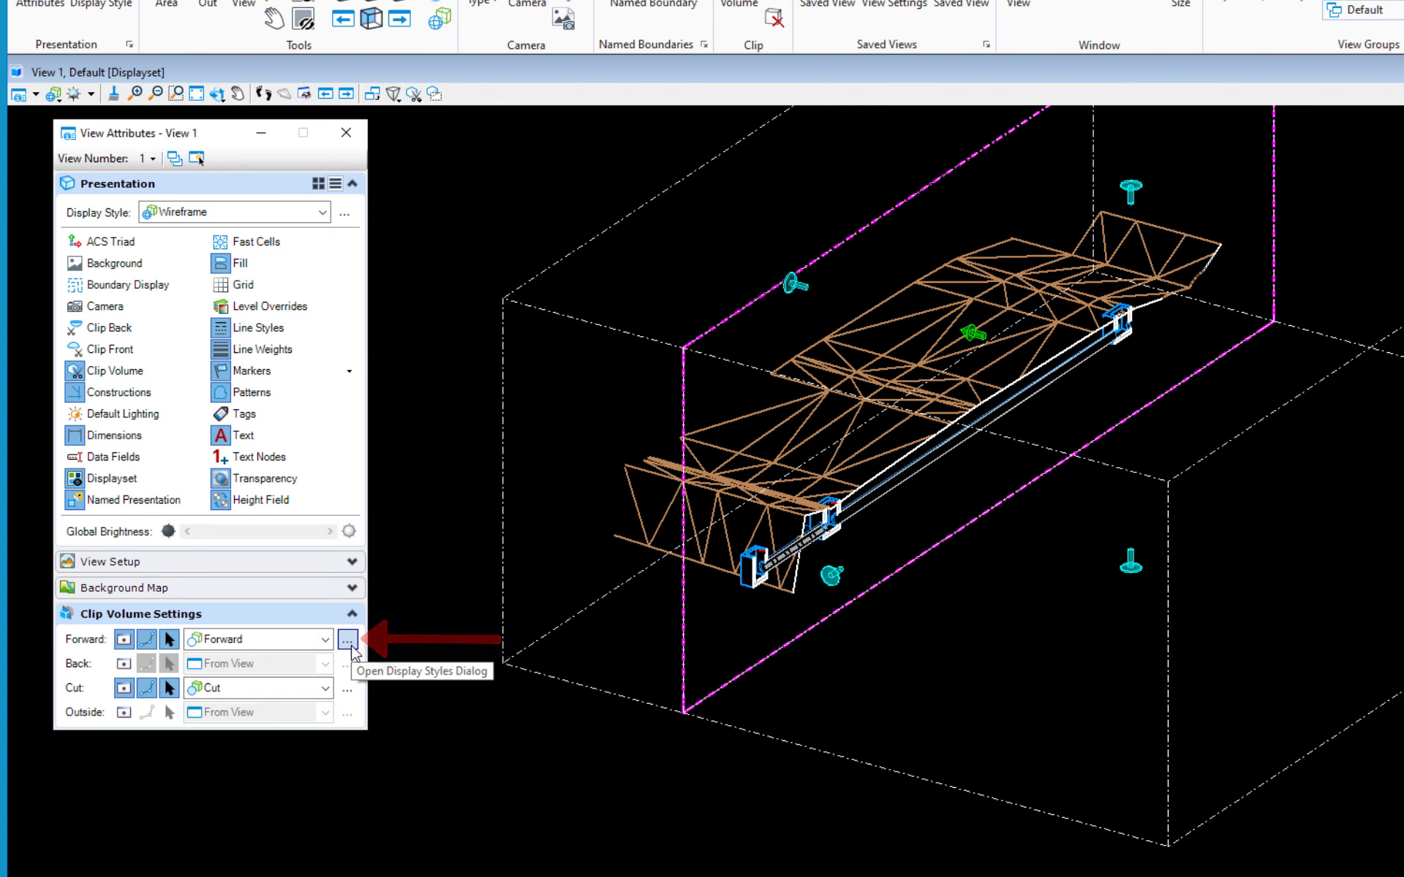
pyautogui.click(348, 641)
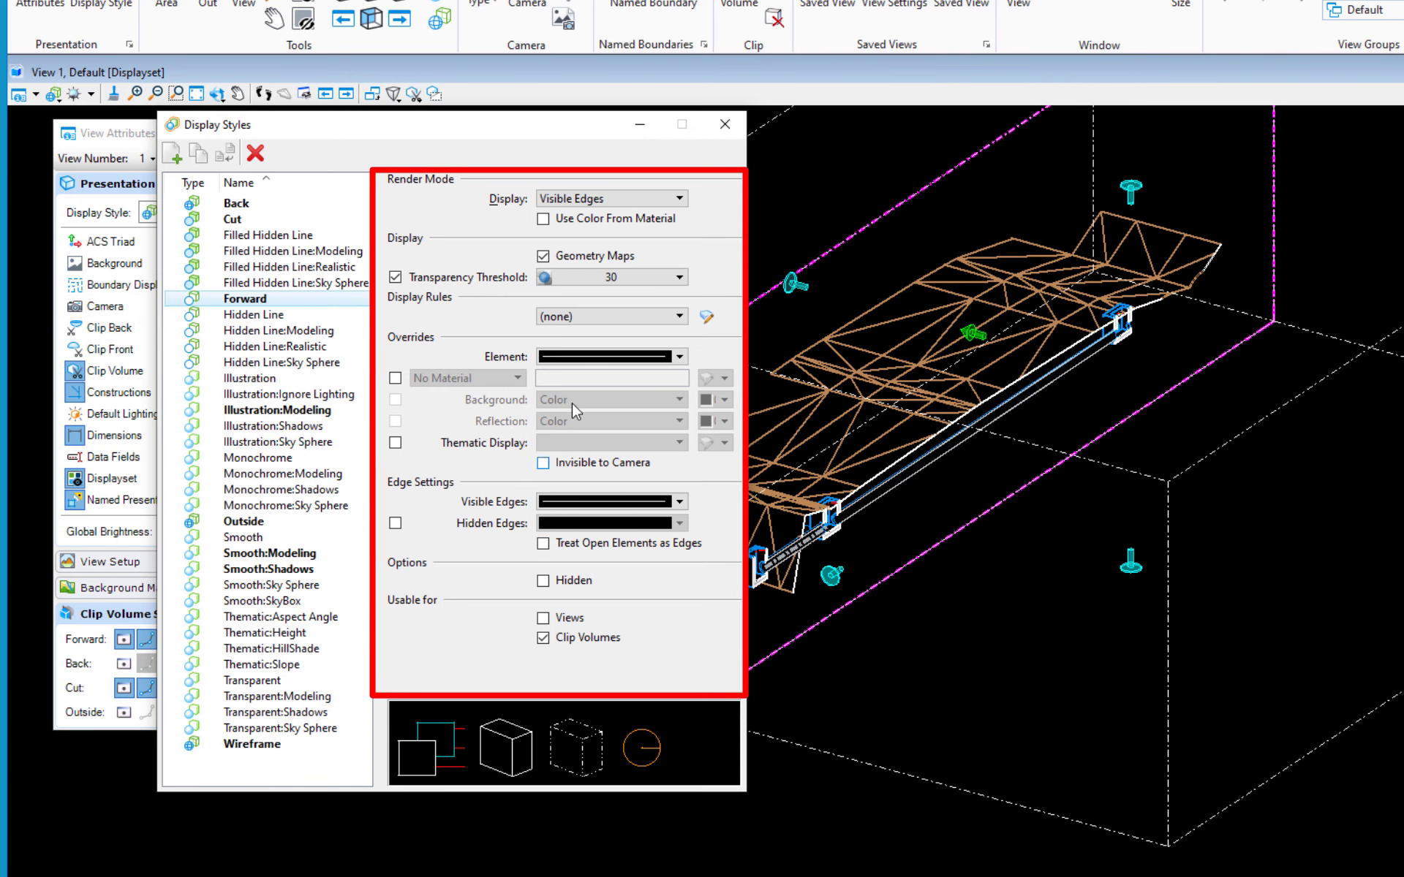
# Set the Forward display style's render mode to Filled Visible Edges and get a closer look at the filled roadway and pipes
pyautogui.click(580, 206)
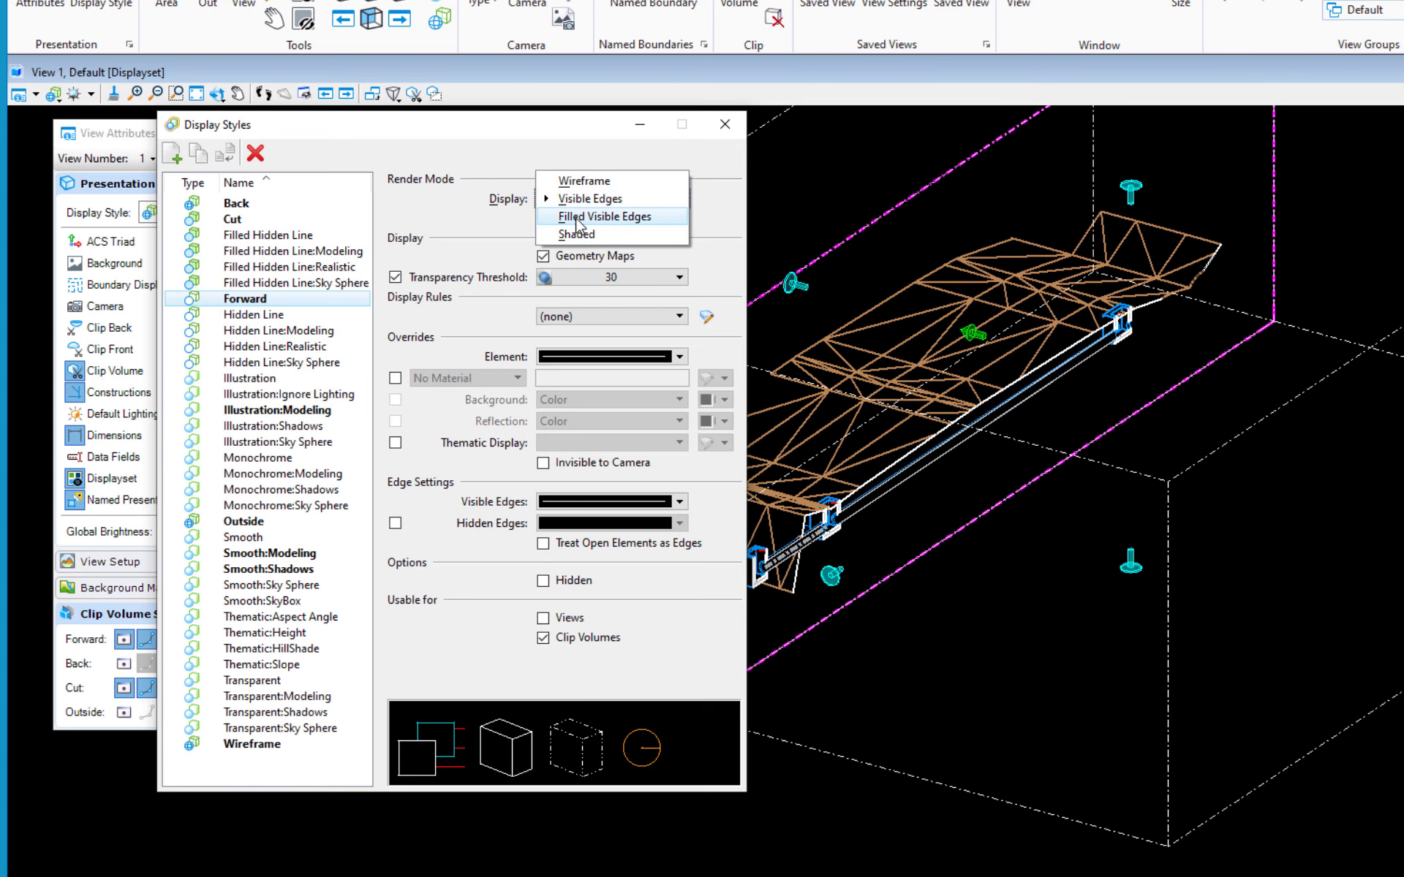
pyautogui.click(578, 218)
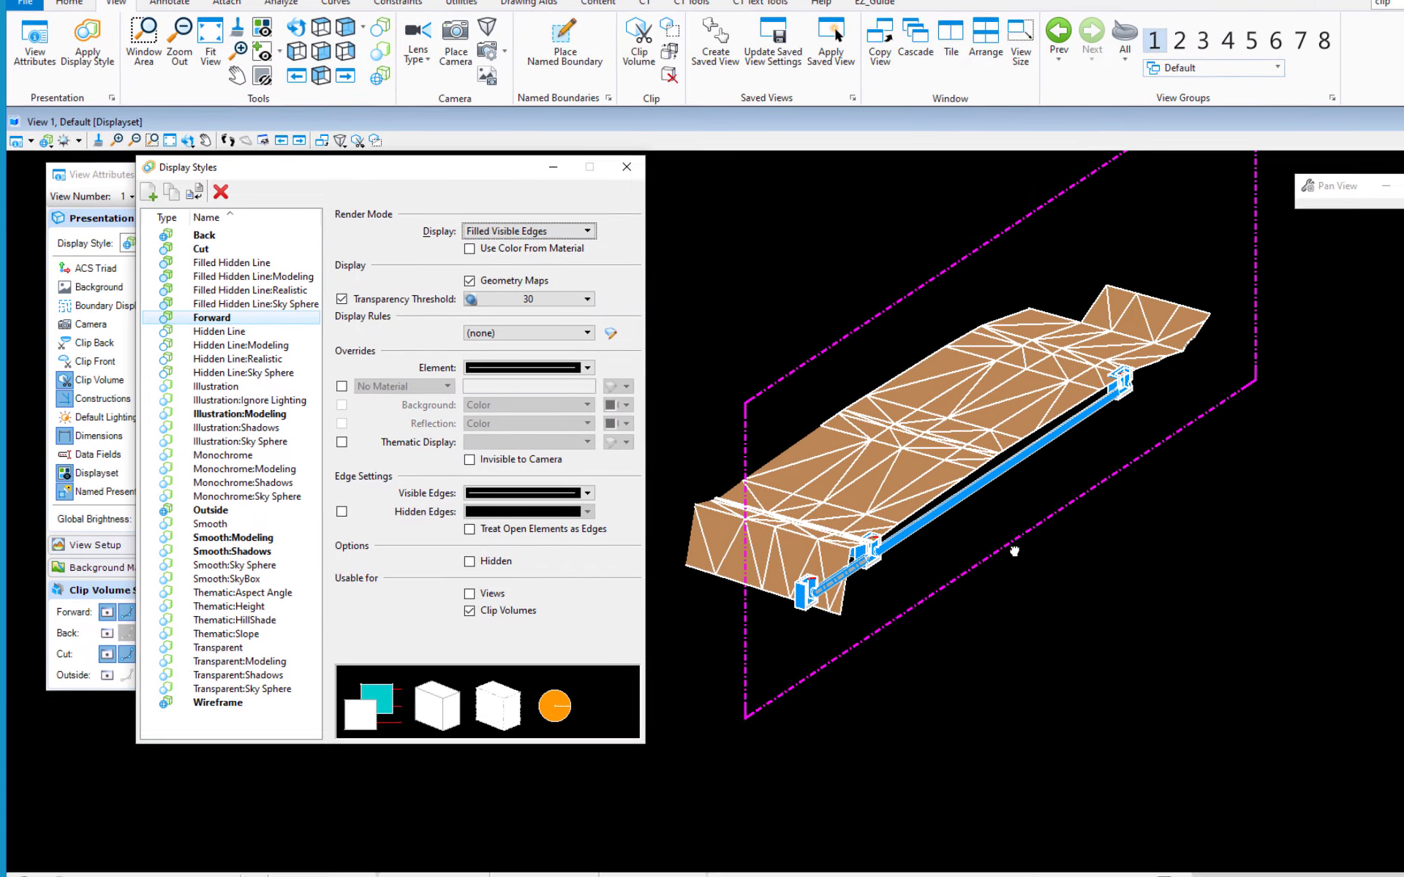
pyautogui.click(898, 521)
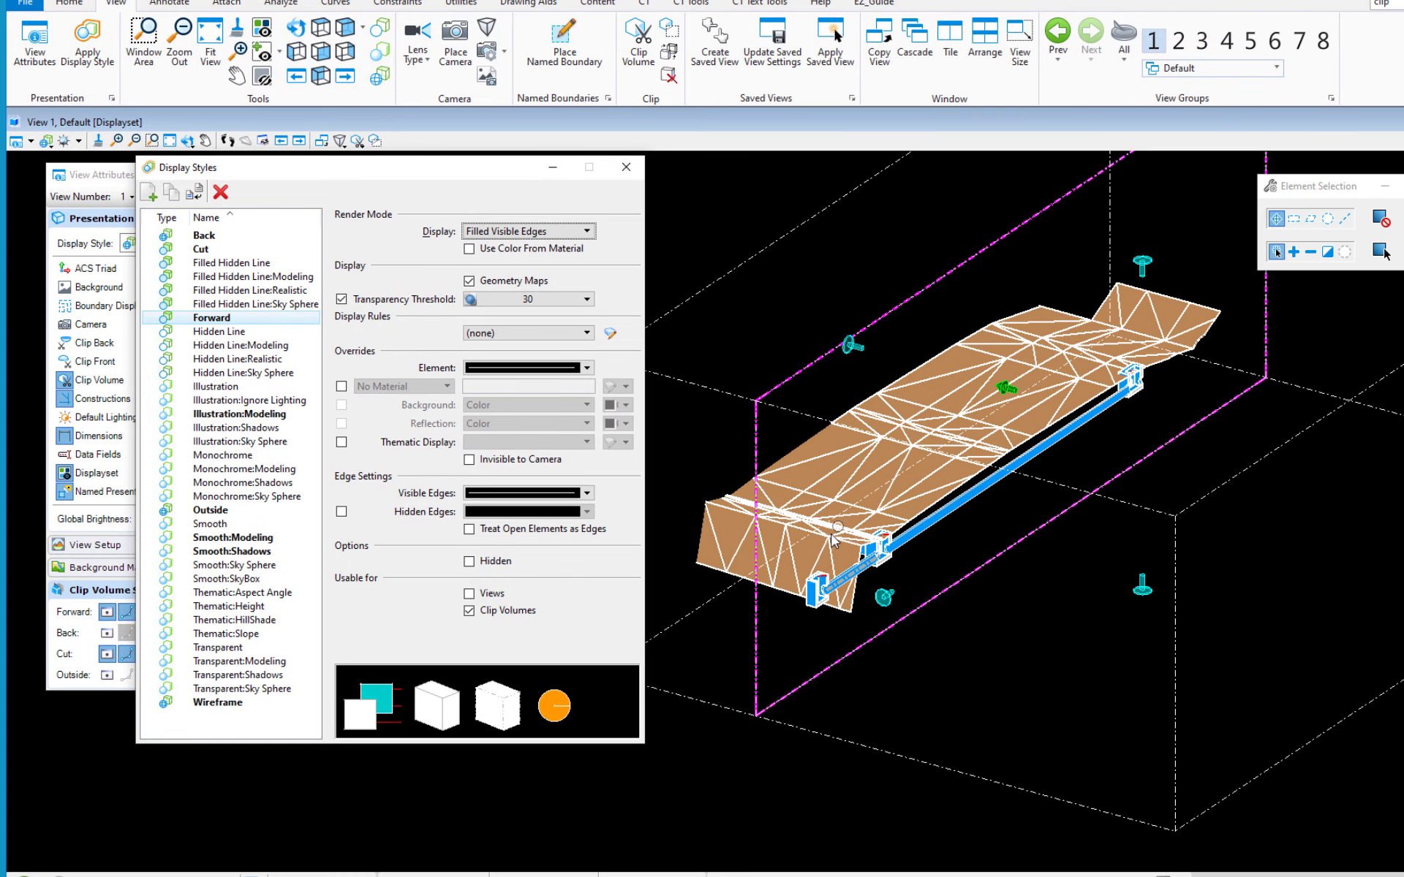
pyautogui.scroll(3, 1114, 592)
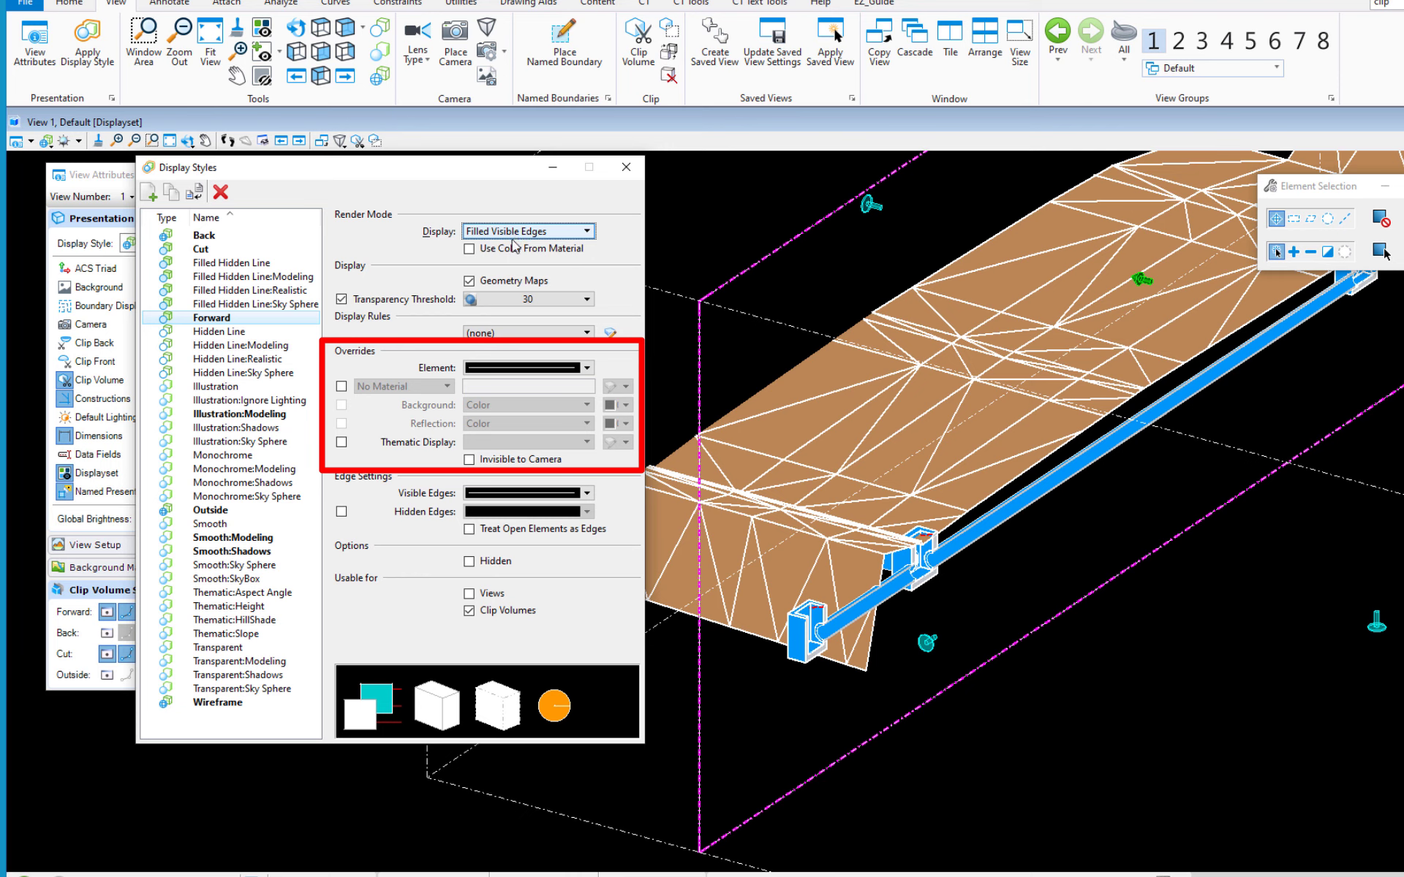
# Override the Forward style's element color with green (color 2) and remove the override again
pyautogui.click(505, 370)
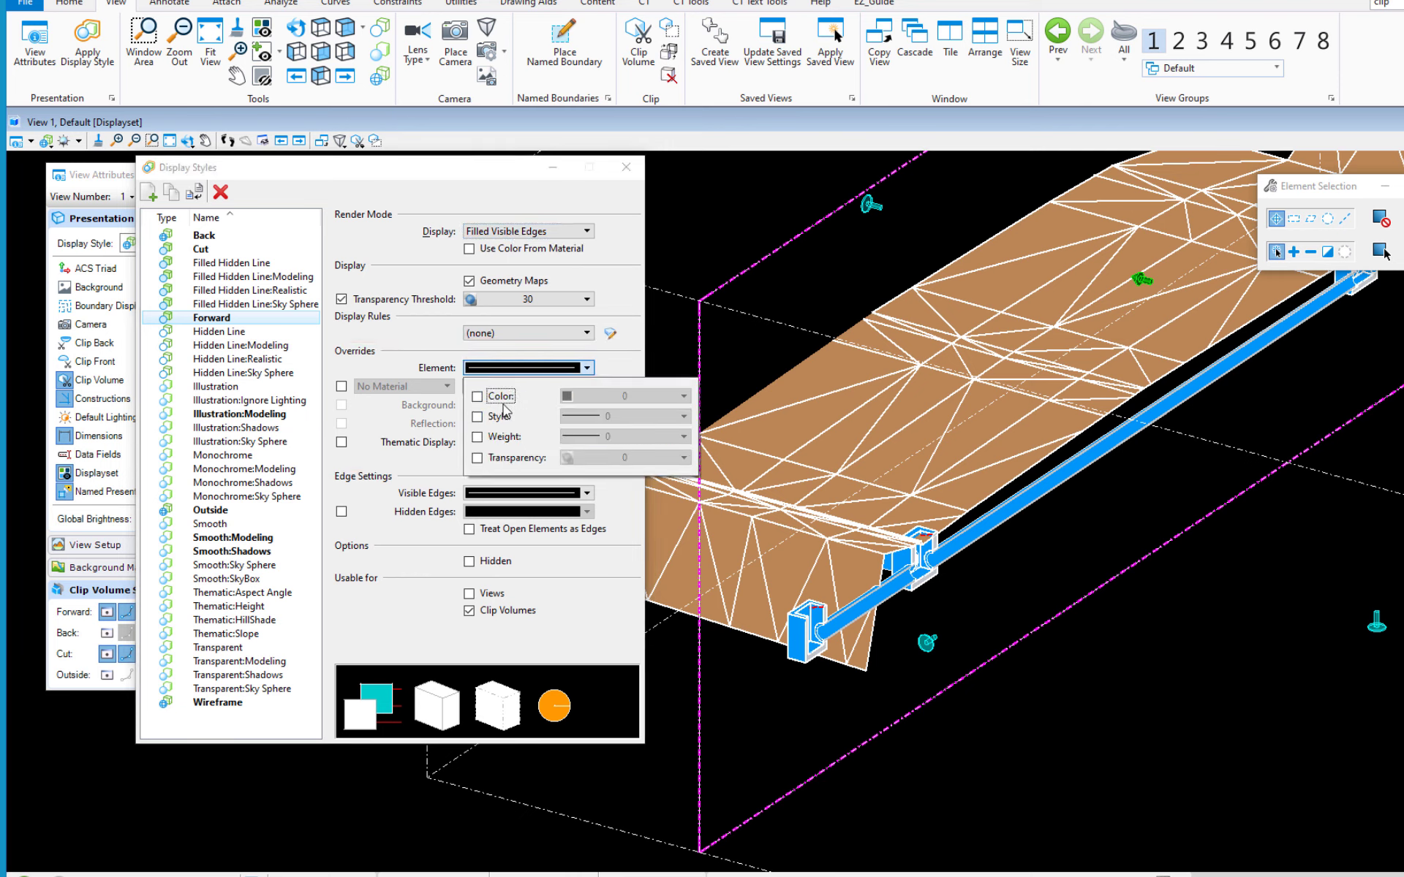
pyautogui.click(477, 397)
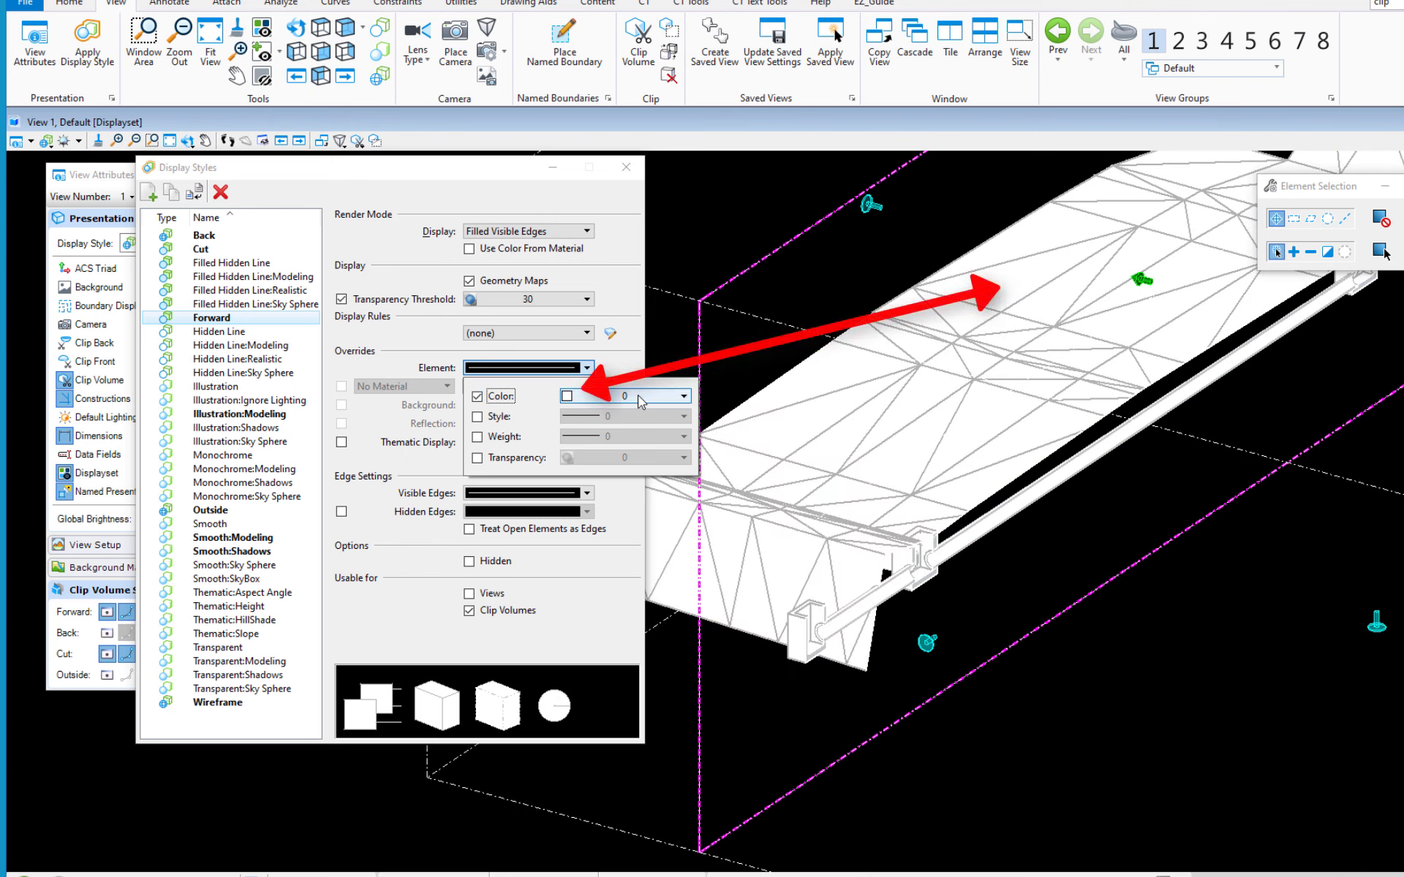
pyautogui.click(585, 397)
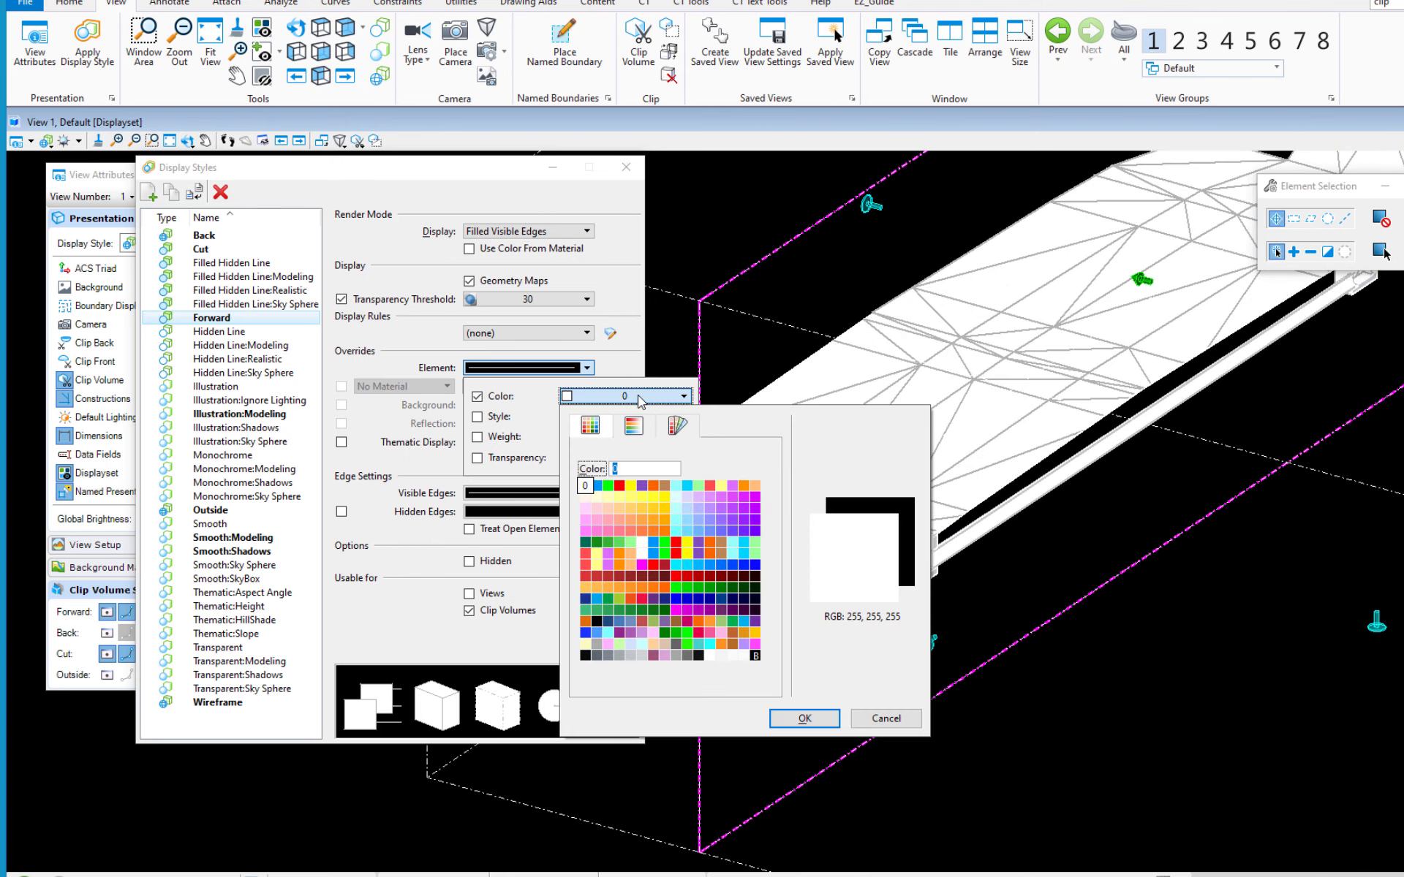
pyautogui.doubleClick(607, 486)
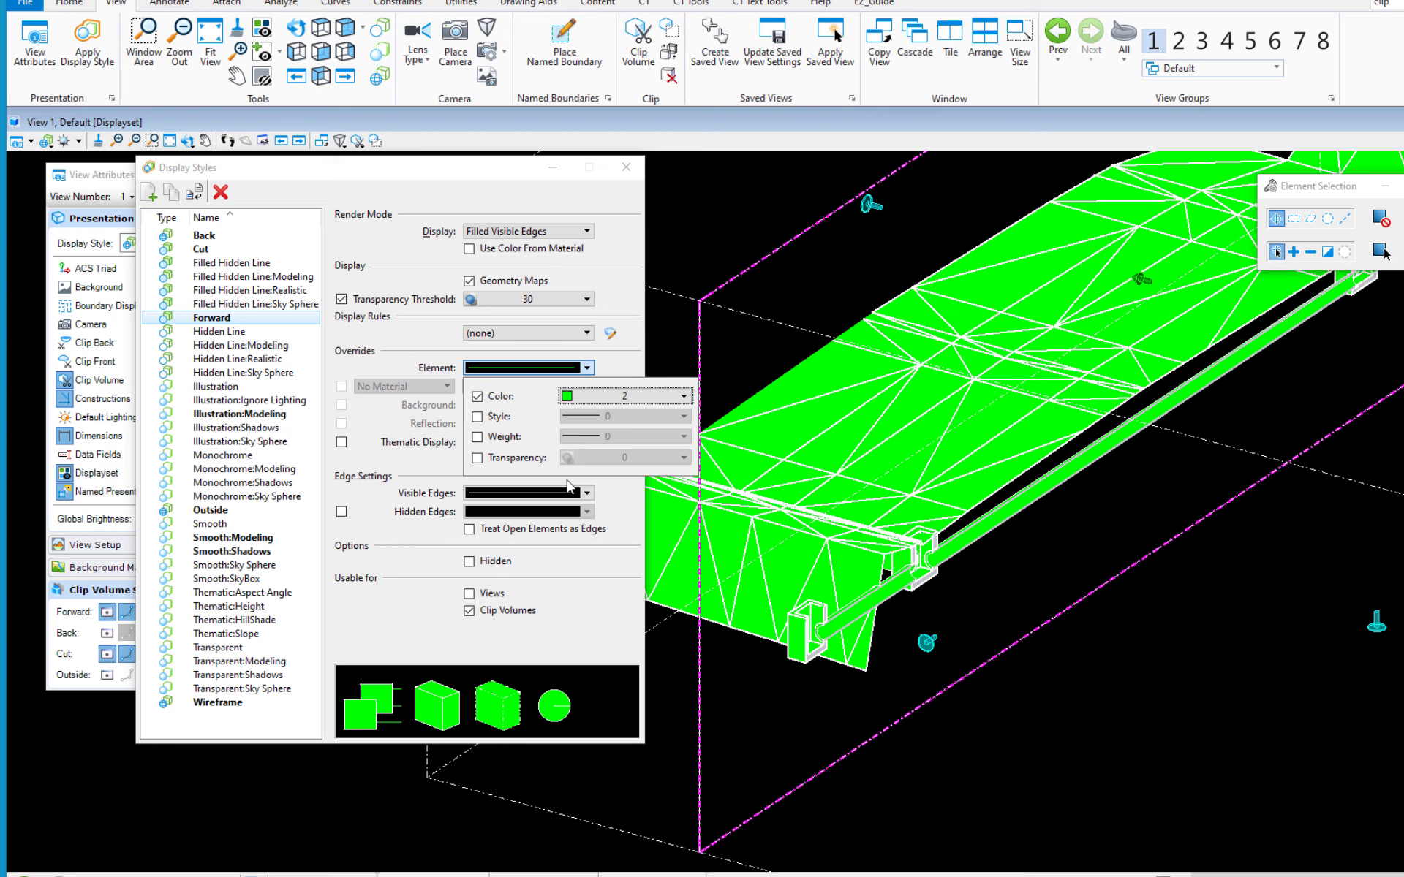
pyautogui.click(501, 398)
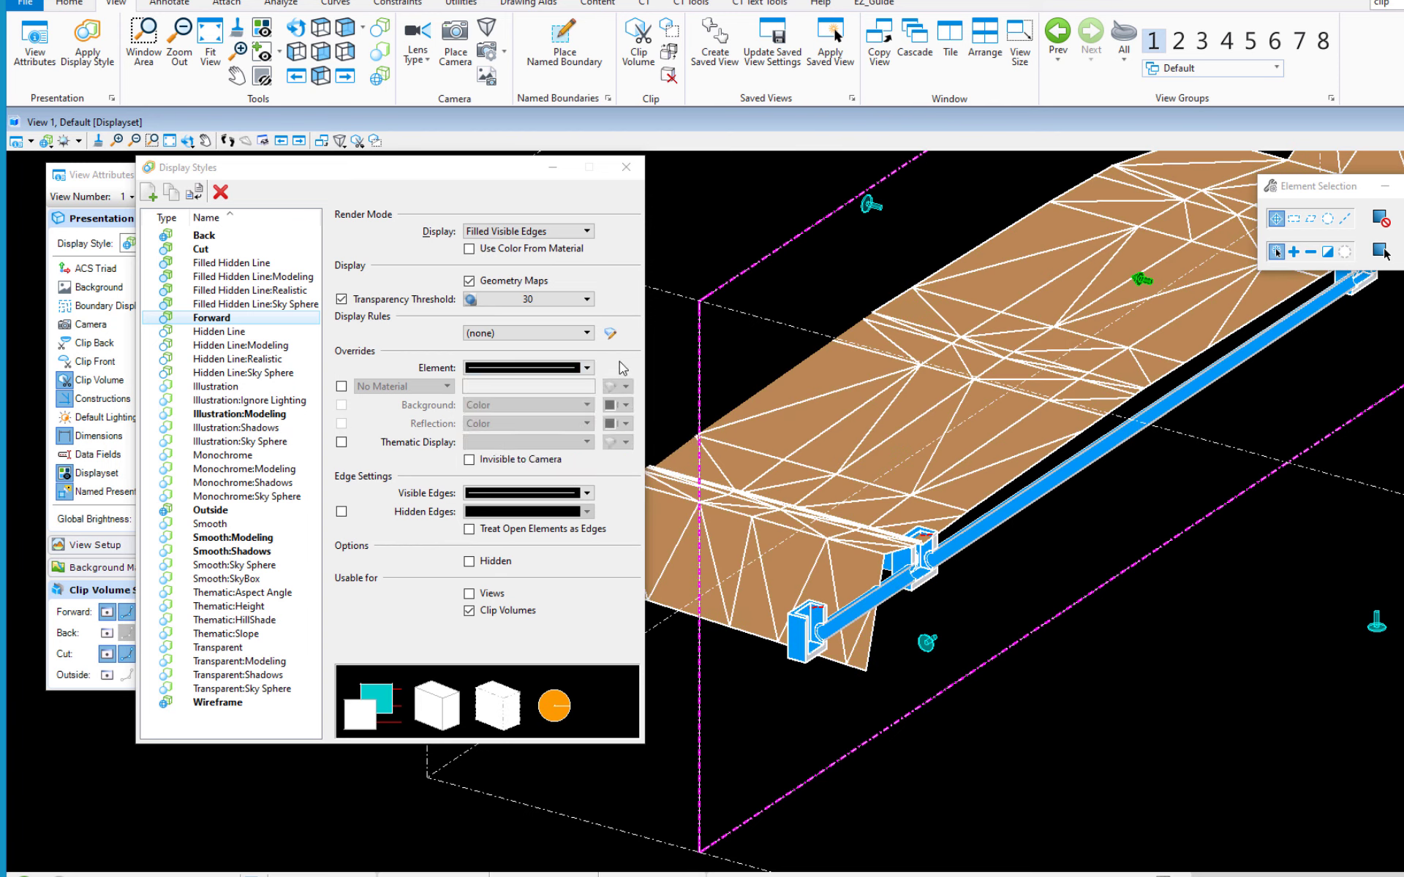
pyautogui.click(564, 370)
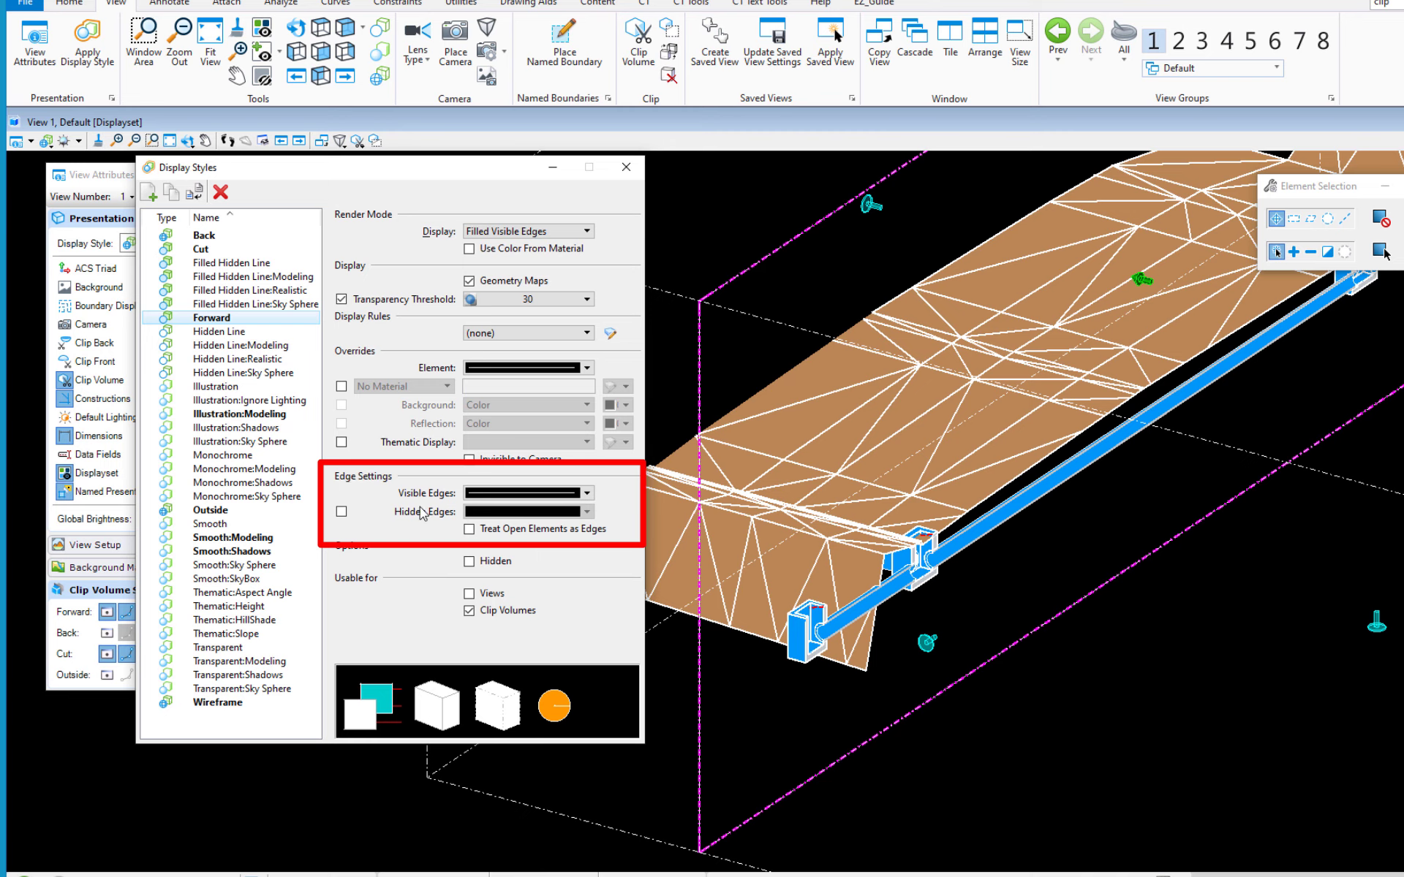
# Override the Forward style's visible edge color with blue (color 1) and remove the override again
pyautogui.click(586, 495)
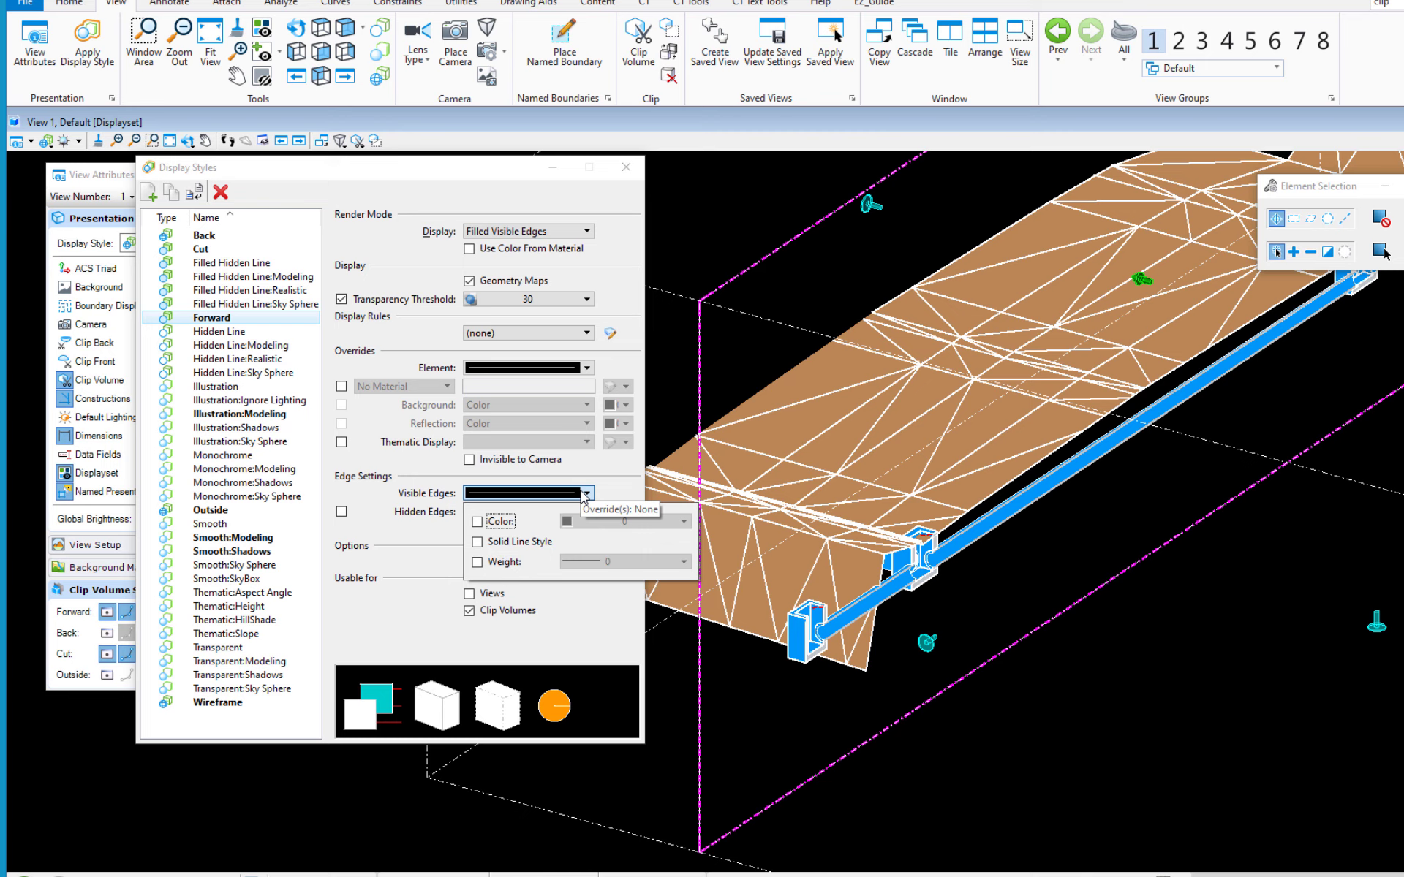
pyautogui.click(477, 521)
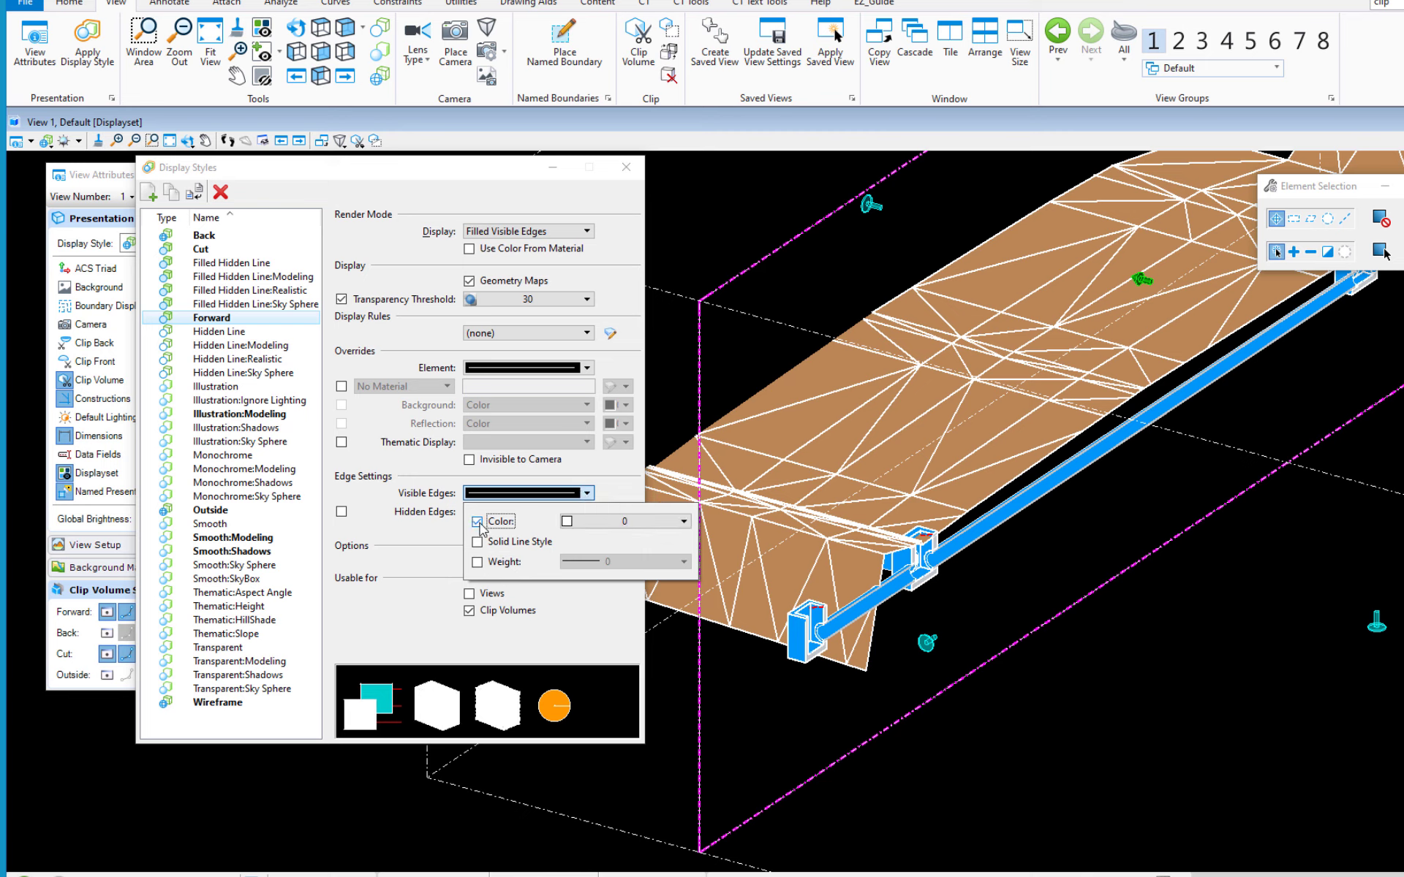
pyautogui.click(600, 521)
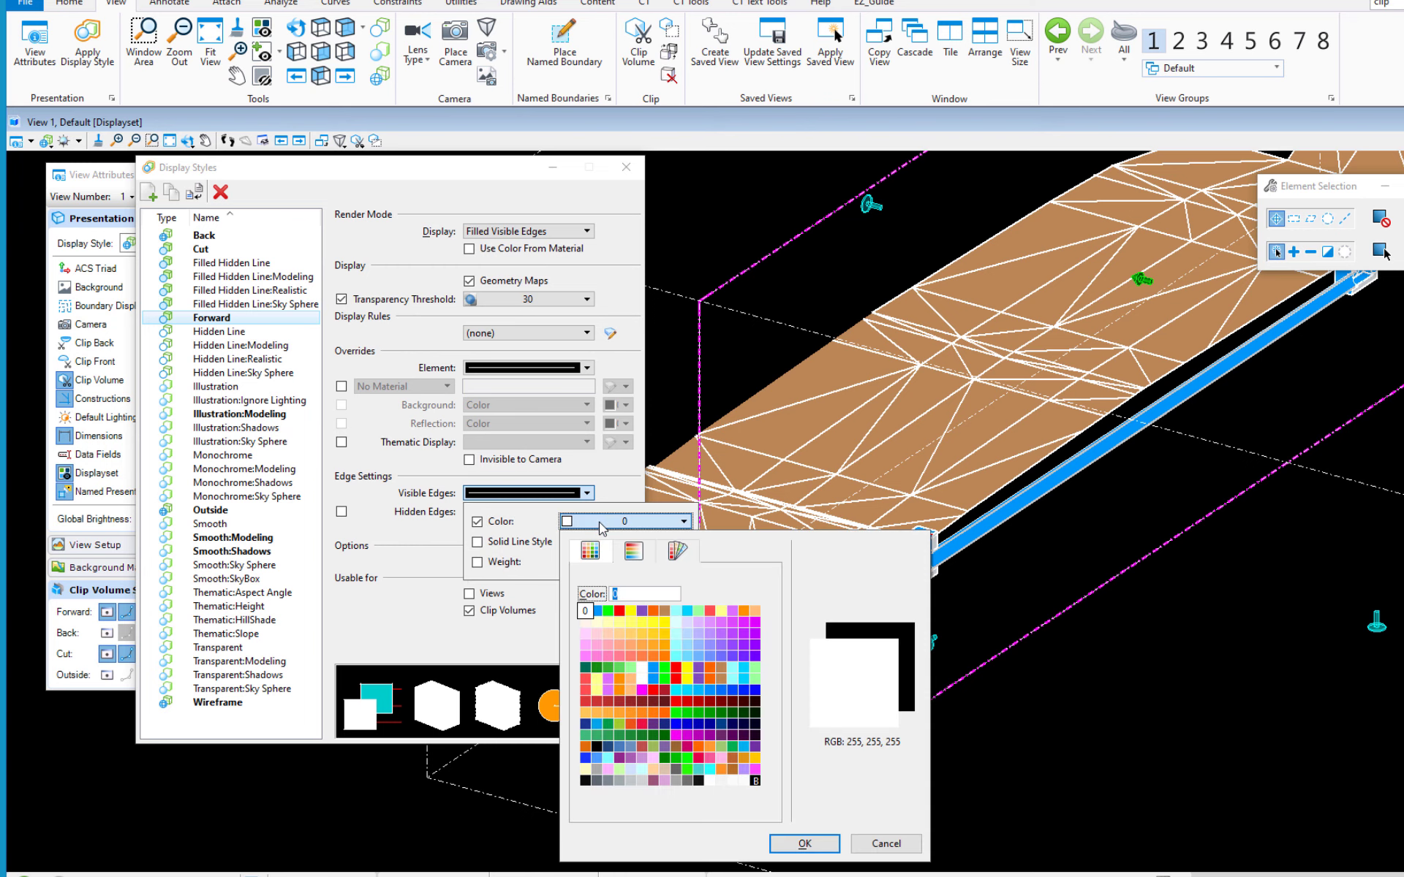
pyautogui.doubleClick(598, 612)
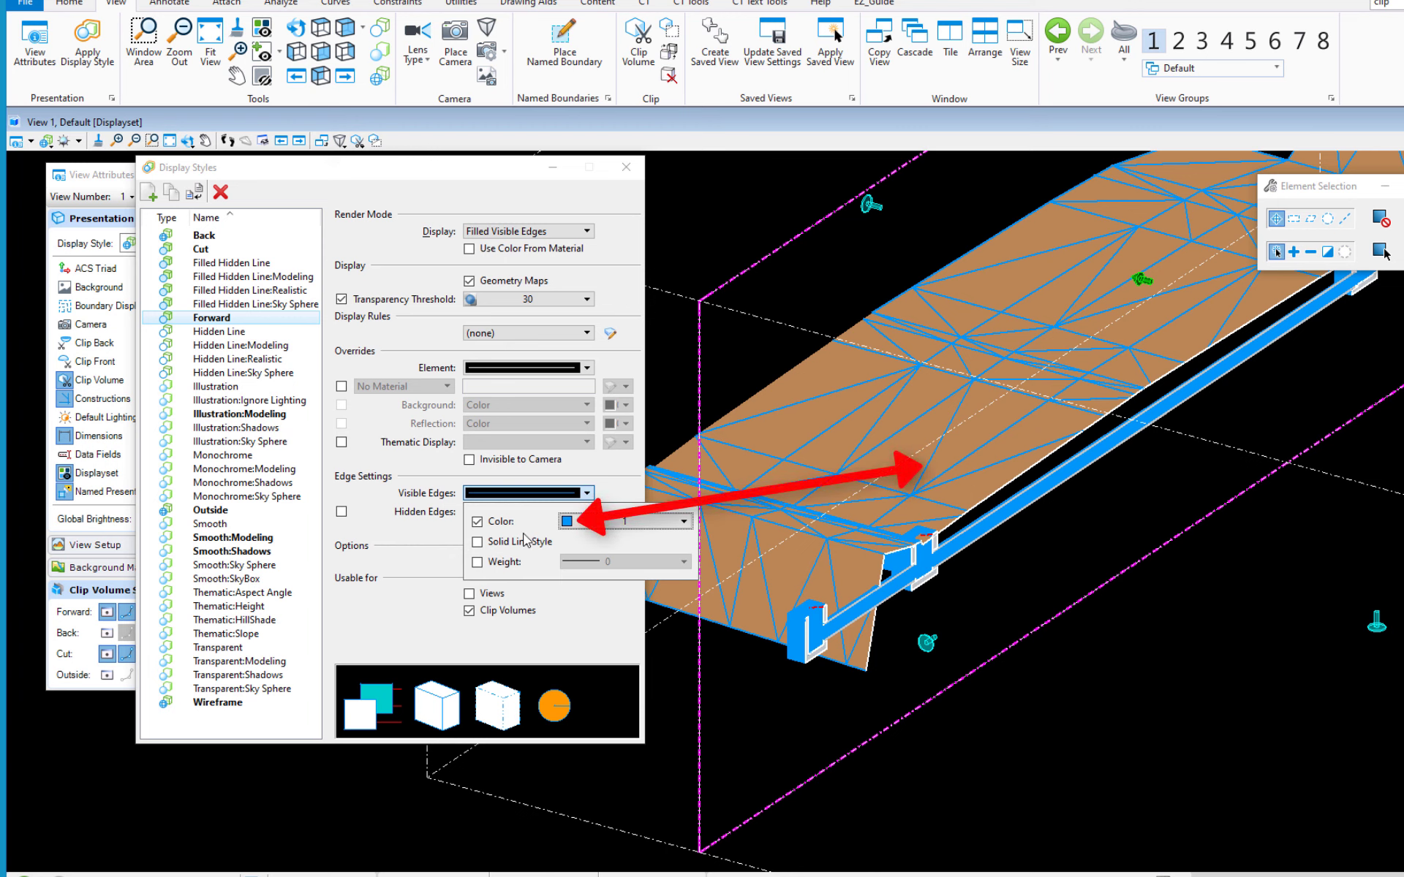
pyautogui.click(499, 525)
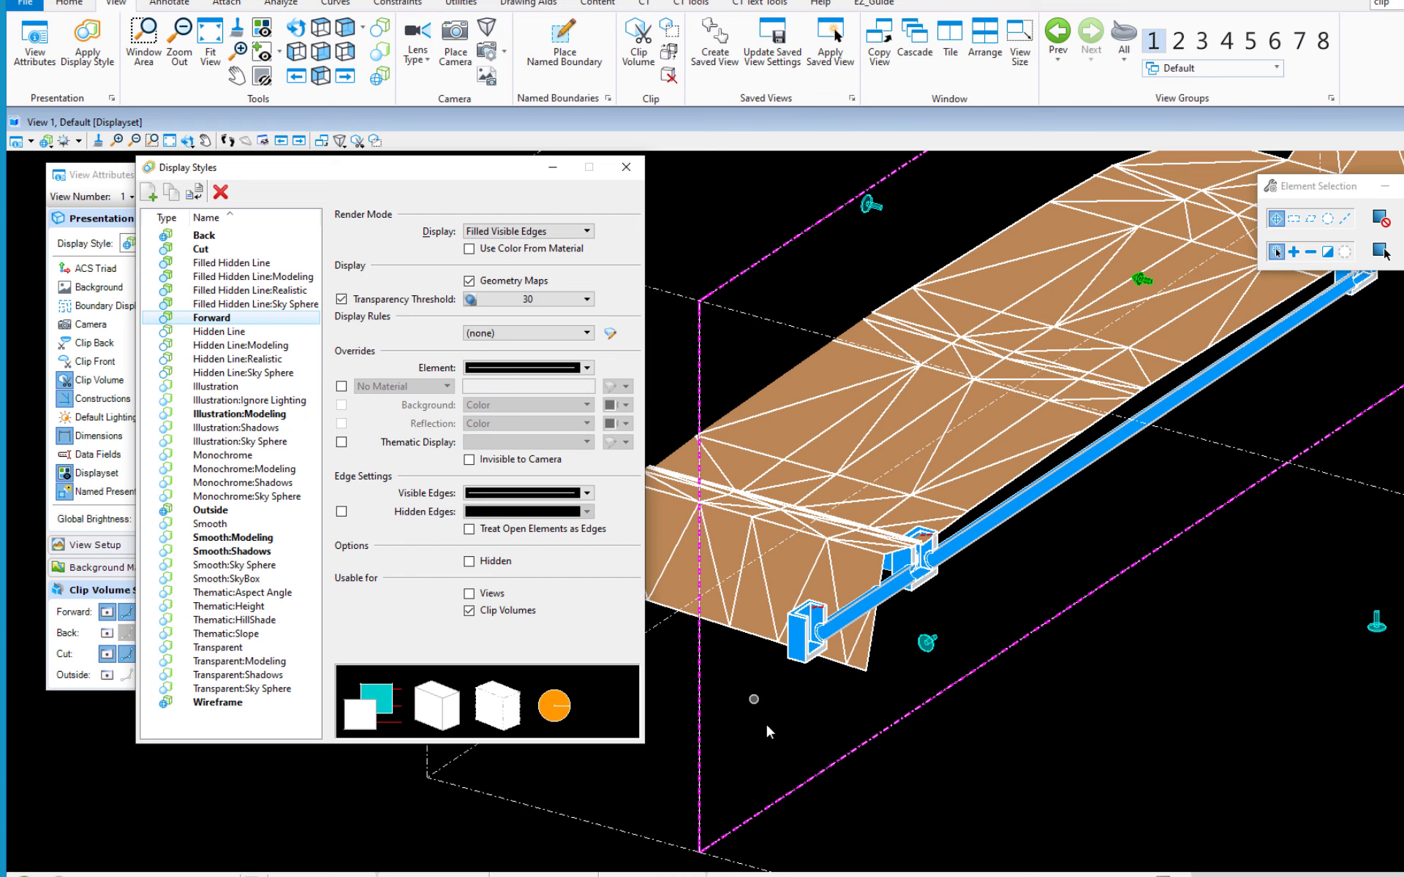
# Toggle hidden edges on and off in the Forward style to compare the outer inlet's display, leaving them off
pyautogui.scroll(6, 801, 661)
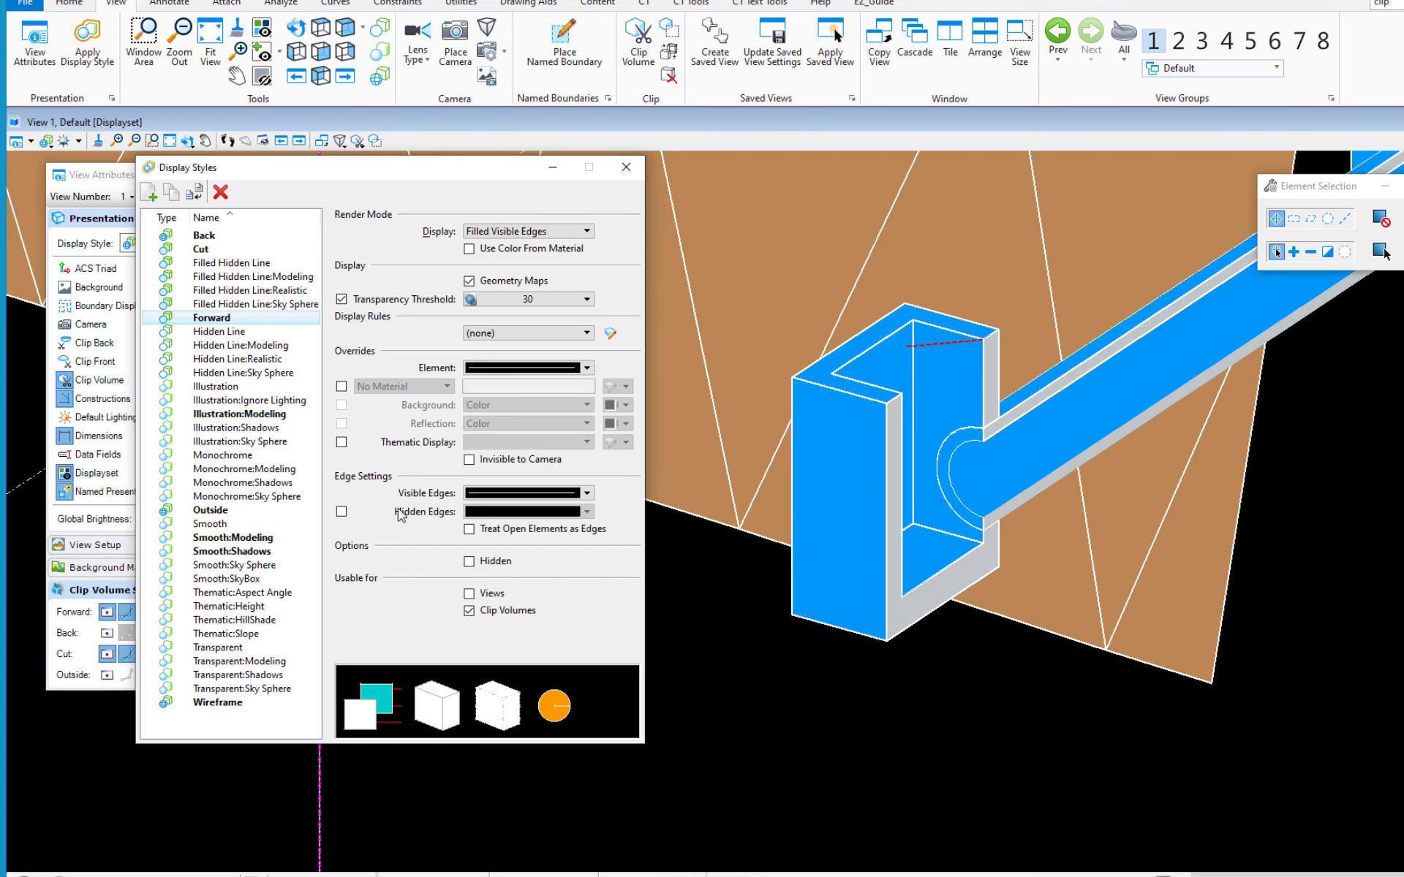
pyautogui.click(341, 512)
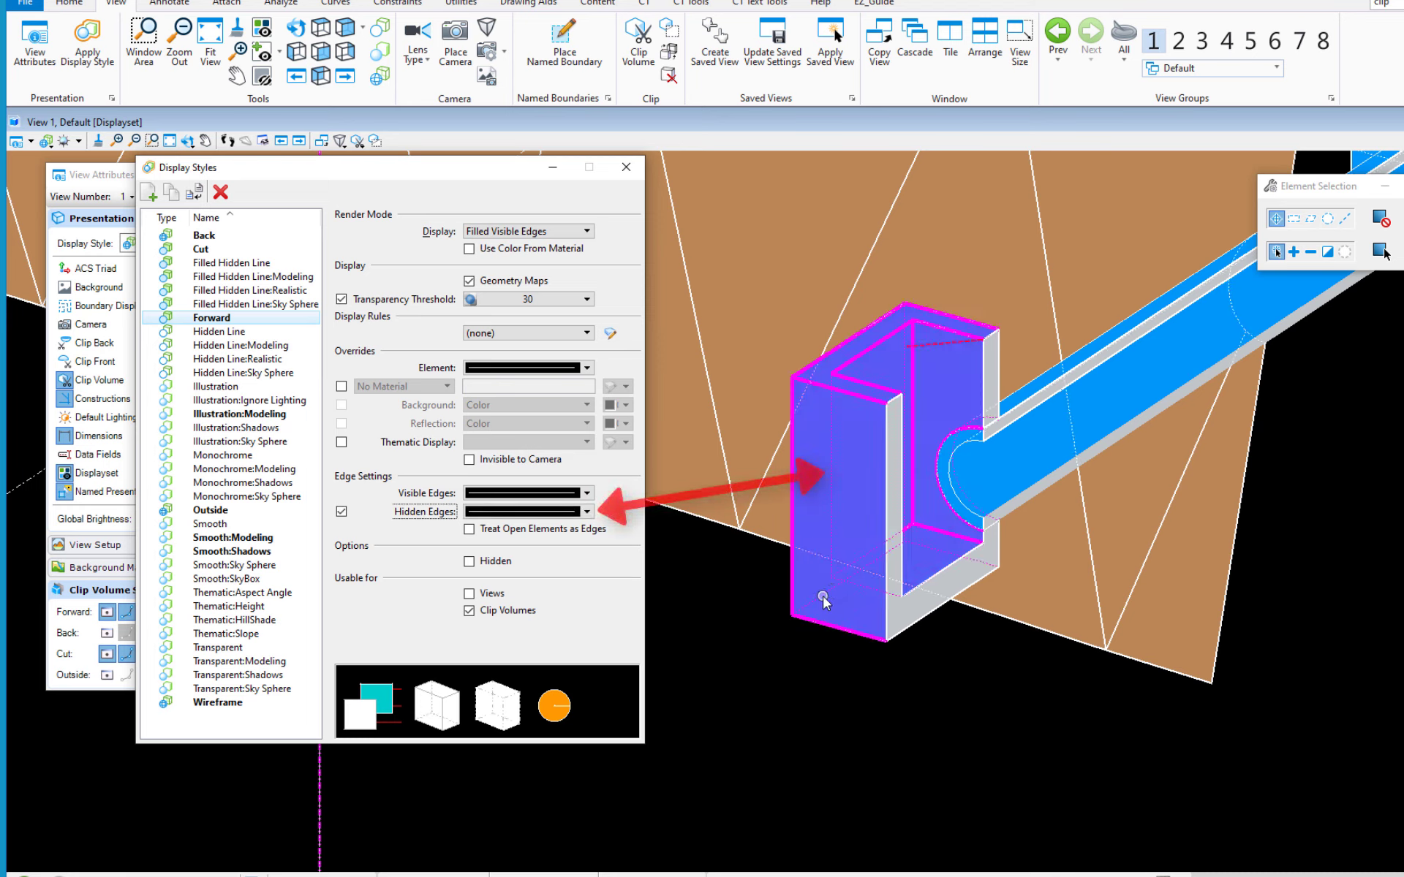
pyautogui.click(342, 512)
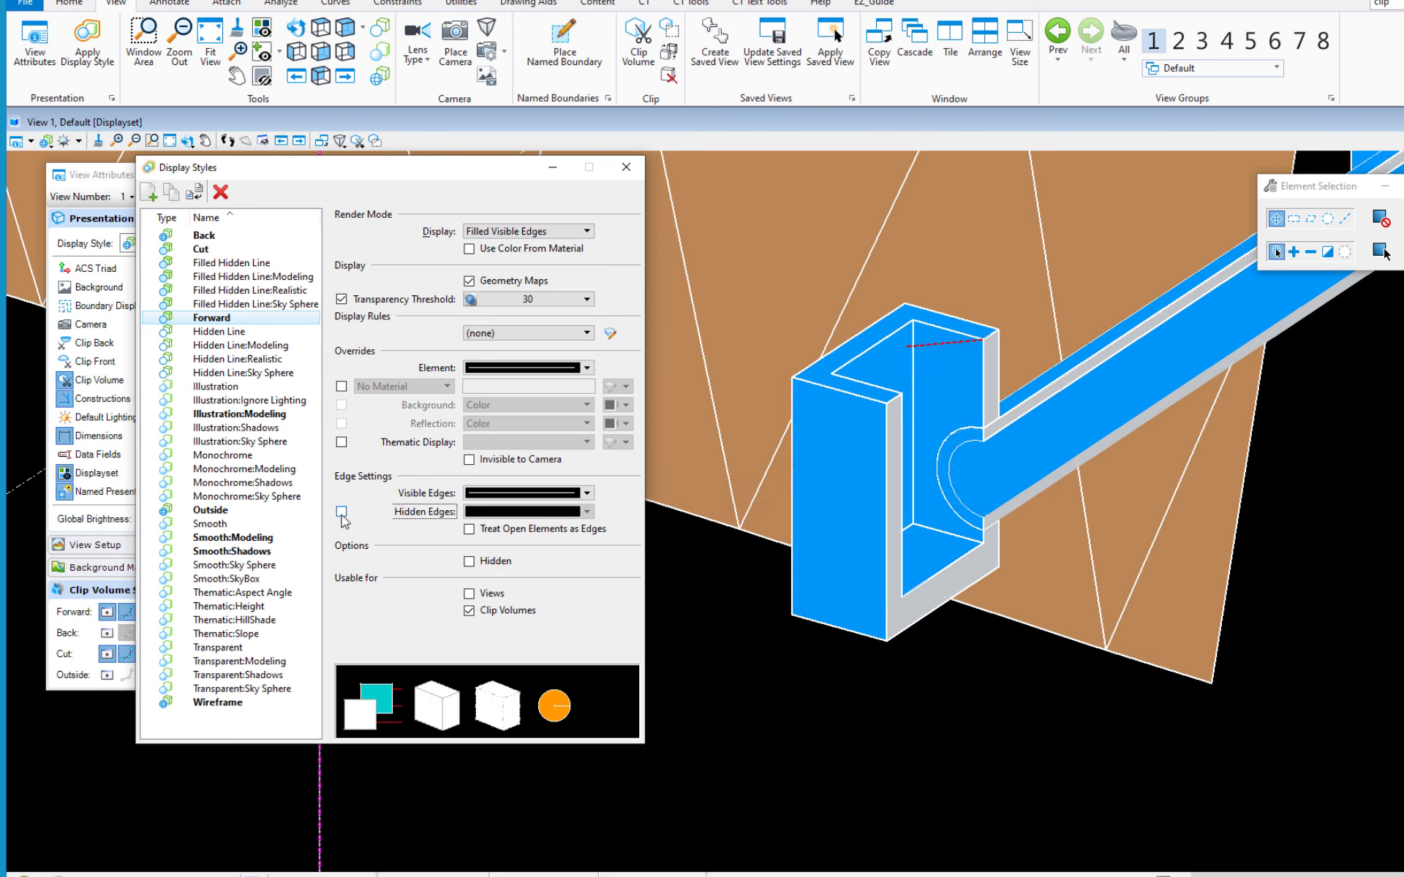
pyautogui.click(341, 512)
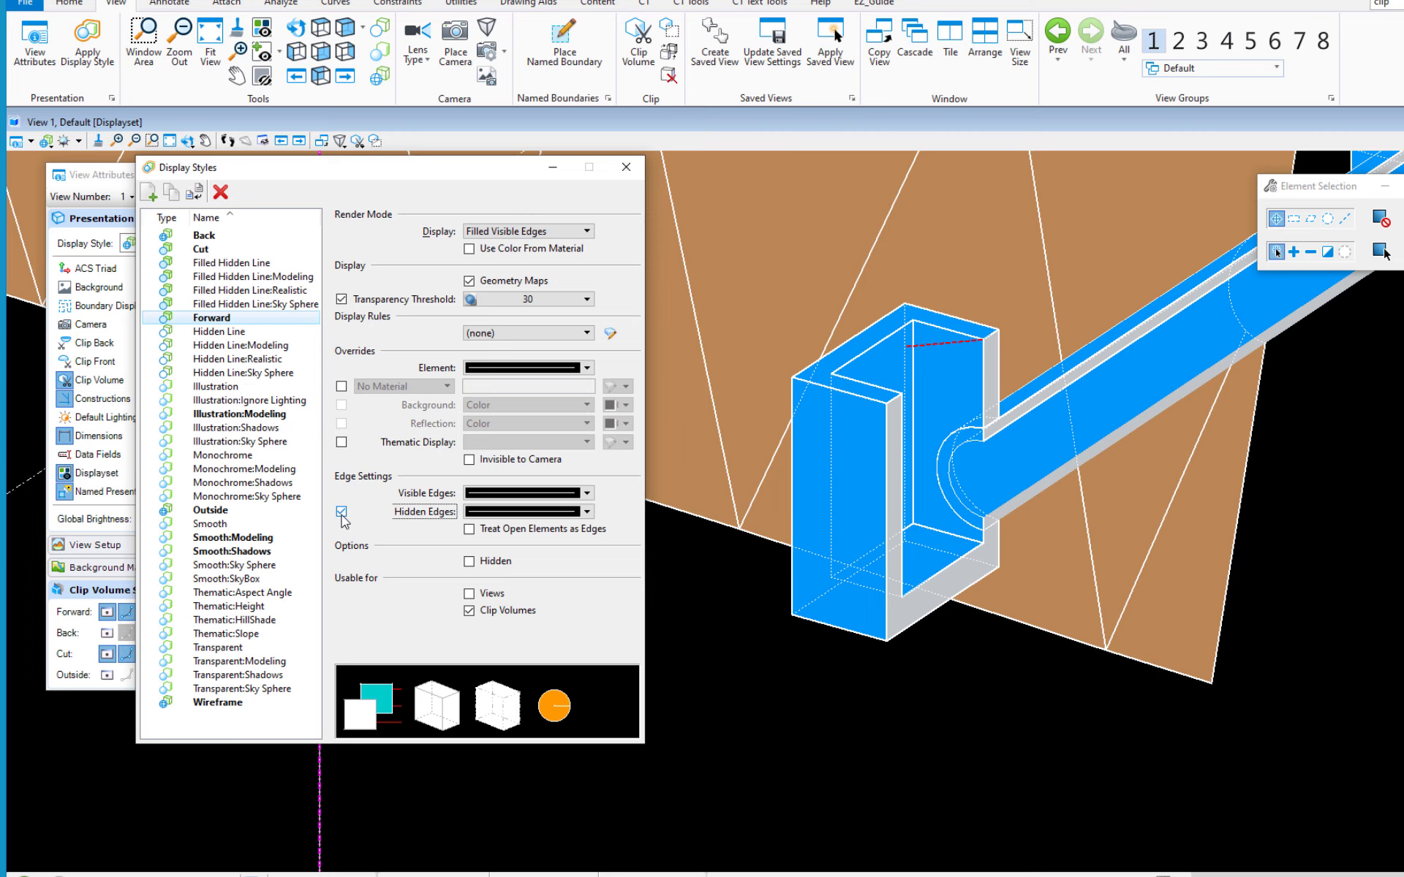
pyautogui.click(342, 514)
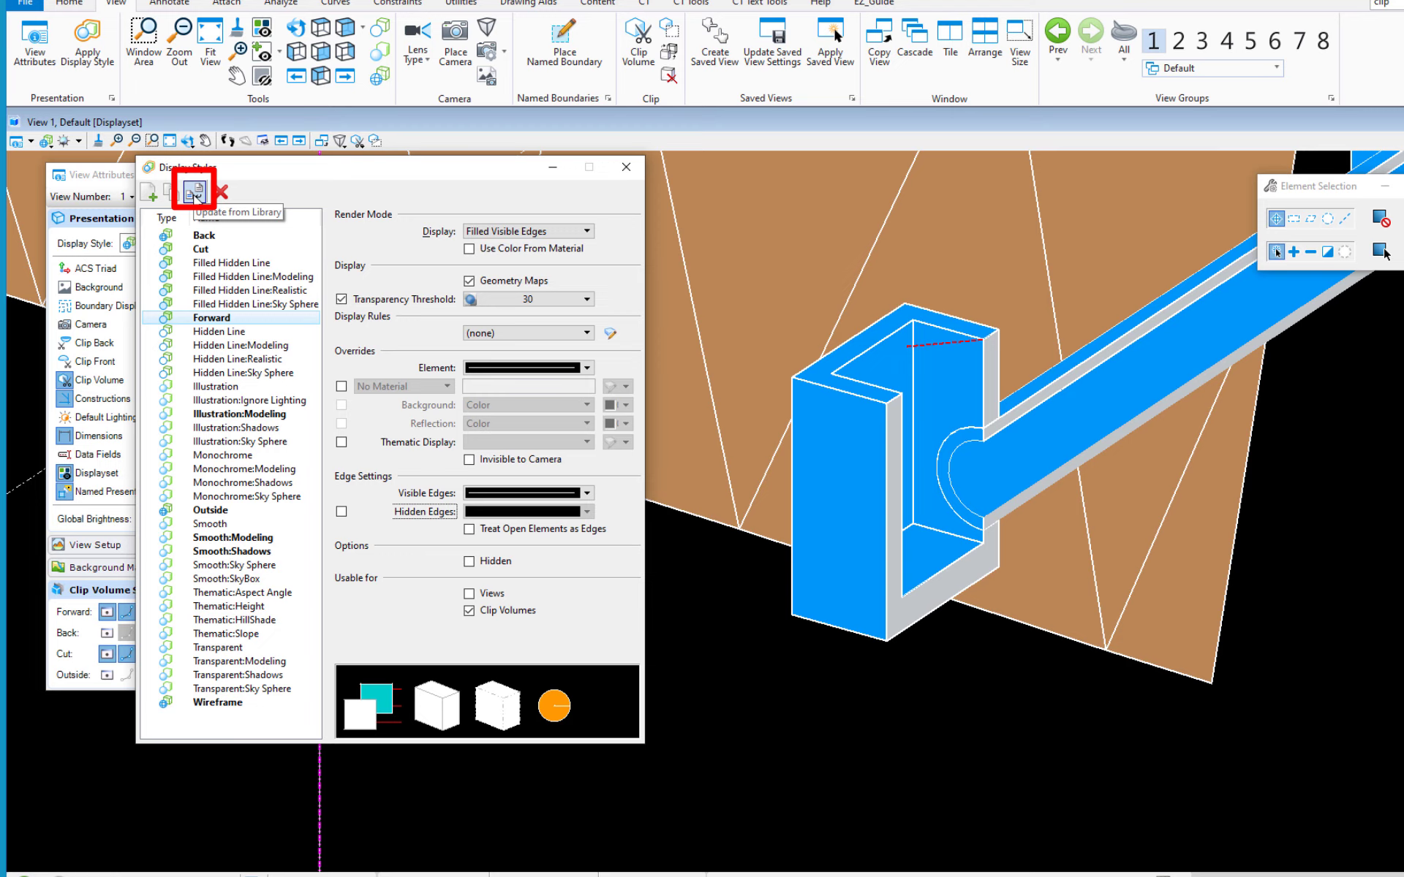
# Update the Forward display style from the library, set its display to Filled Visible Edges, and close the display style settings
pyautogui.scroll(-3, 1042, 522)
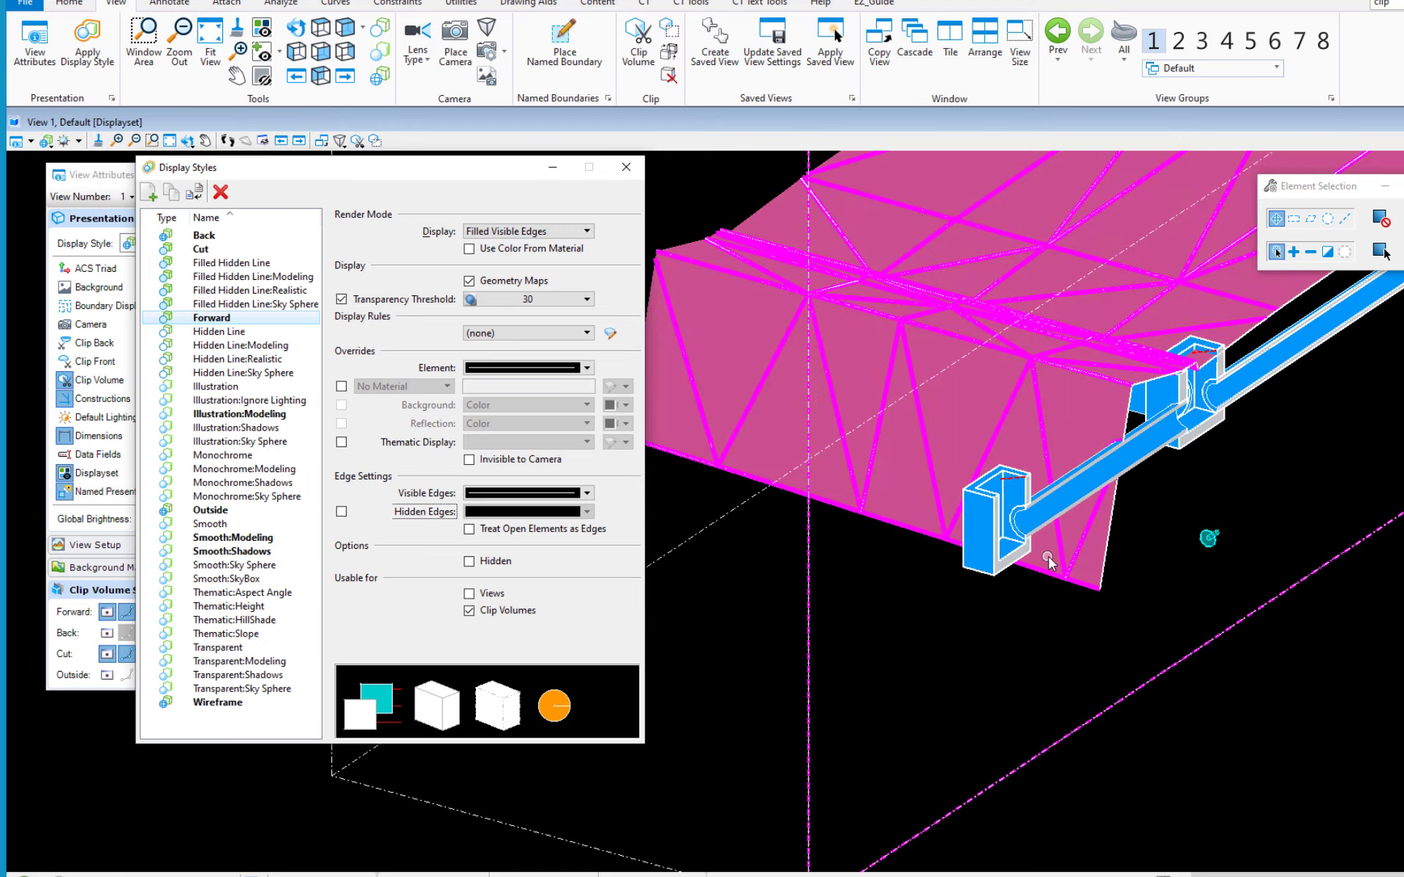
pyautogui.scroll(-3, 1048, 557)
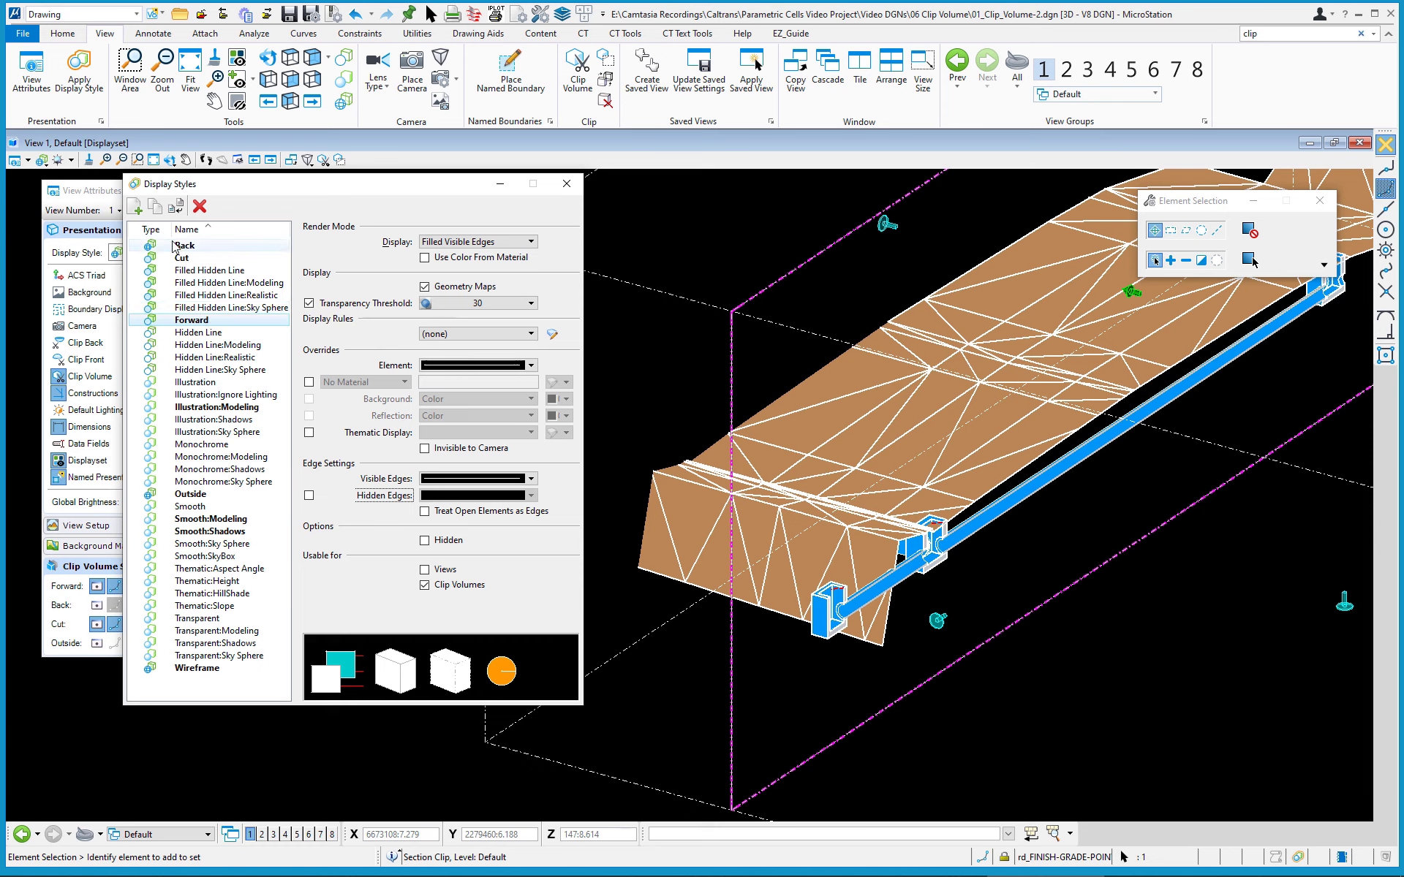
pyautogui.click(176, 211)
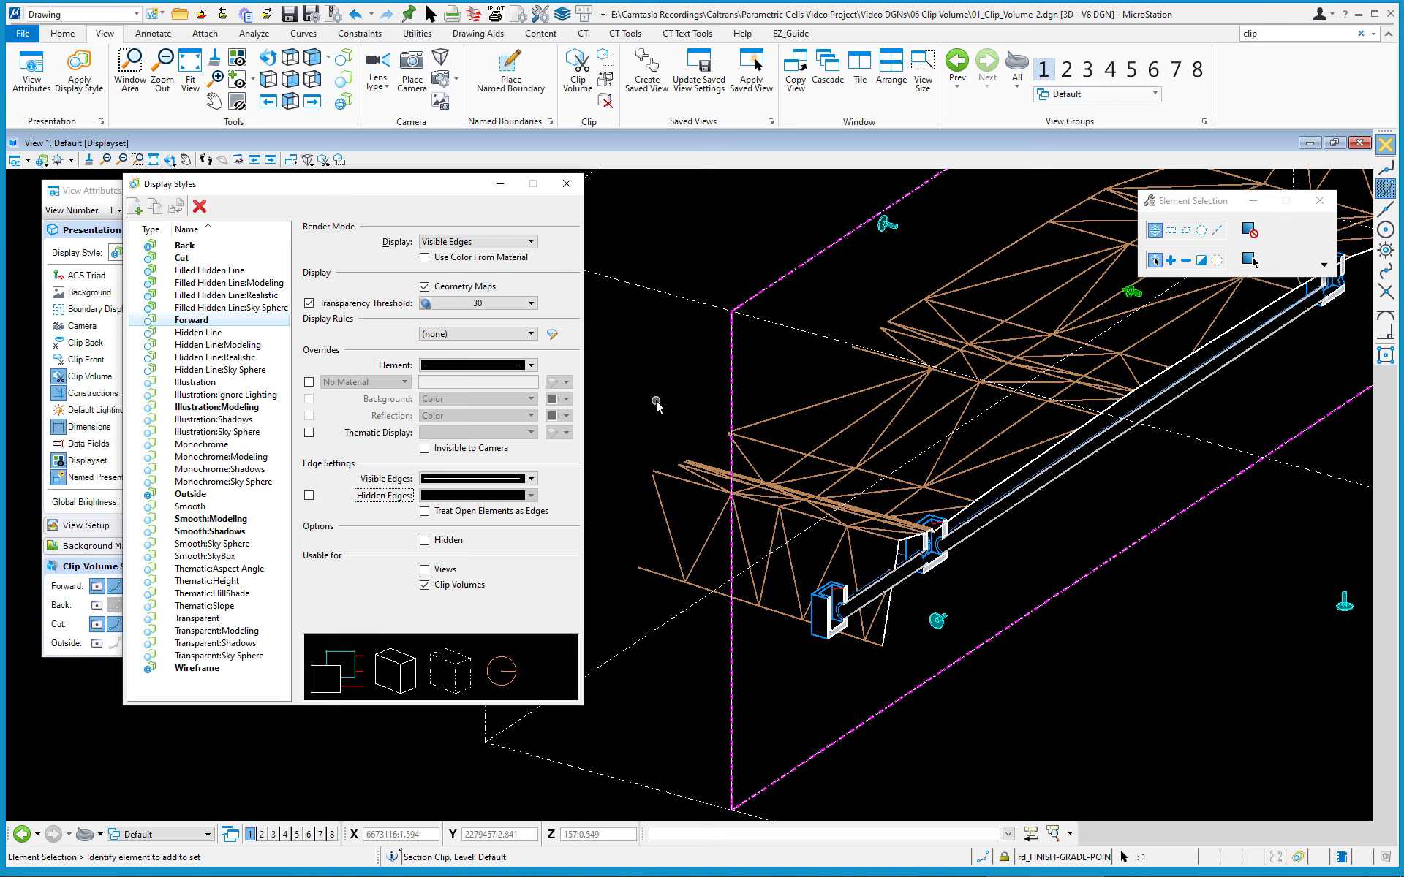
pyautogui.click(475, 241)
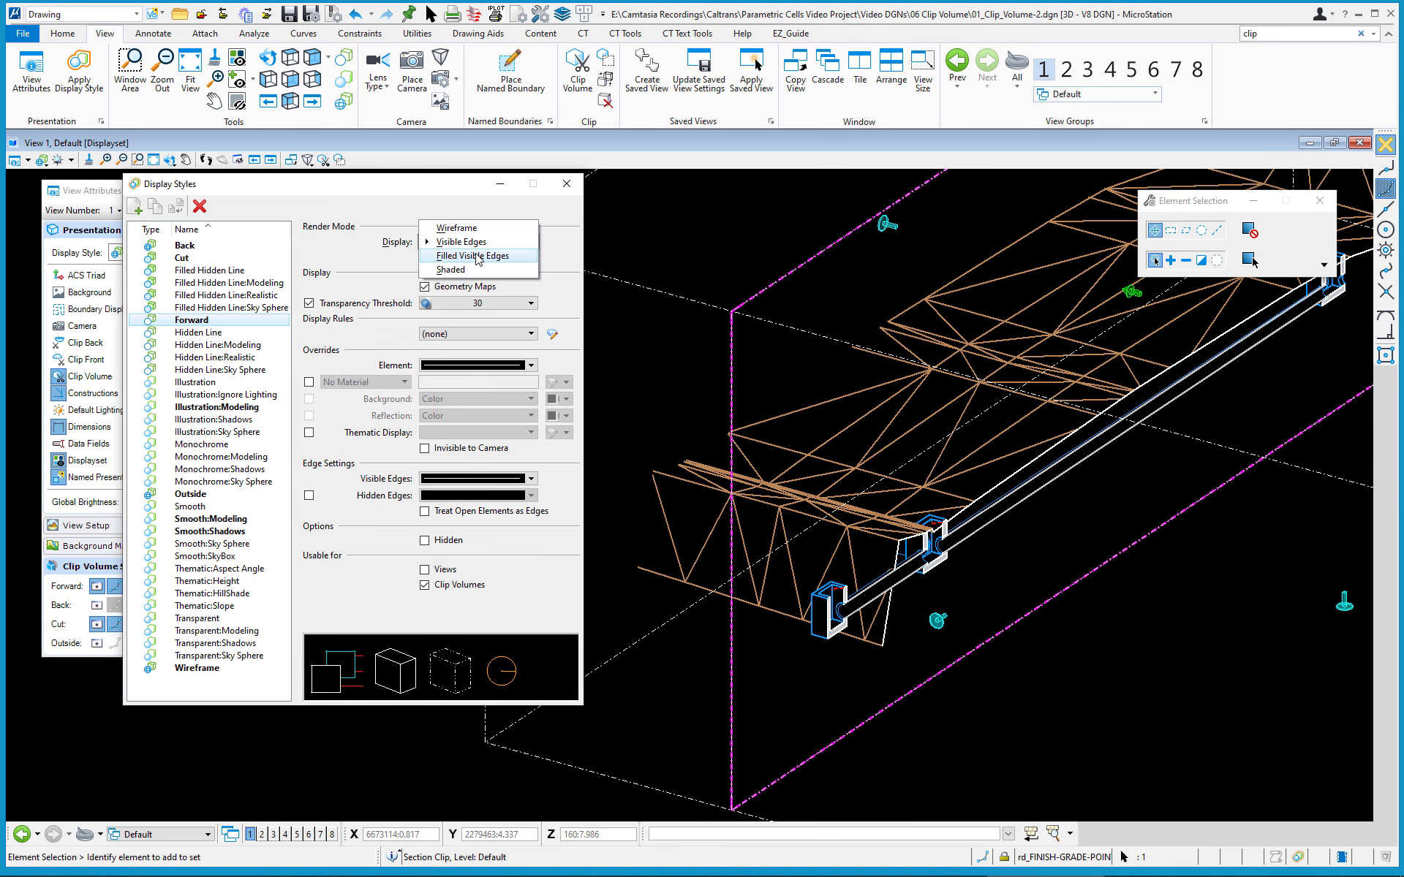
pyautogui.click(475, 256)
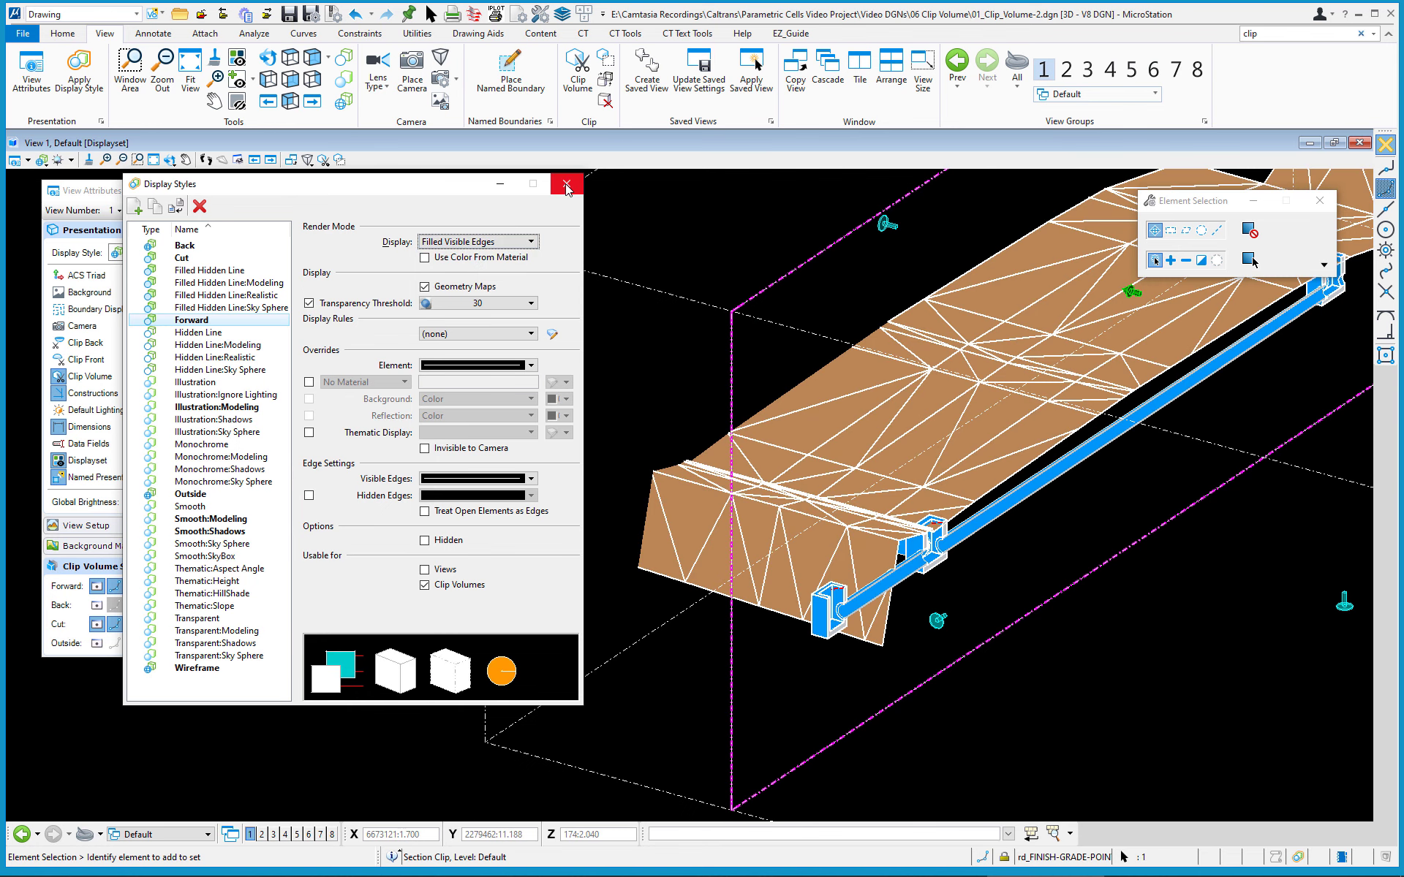
pyautogui.click(566, 185)
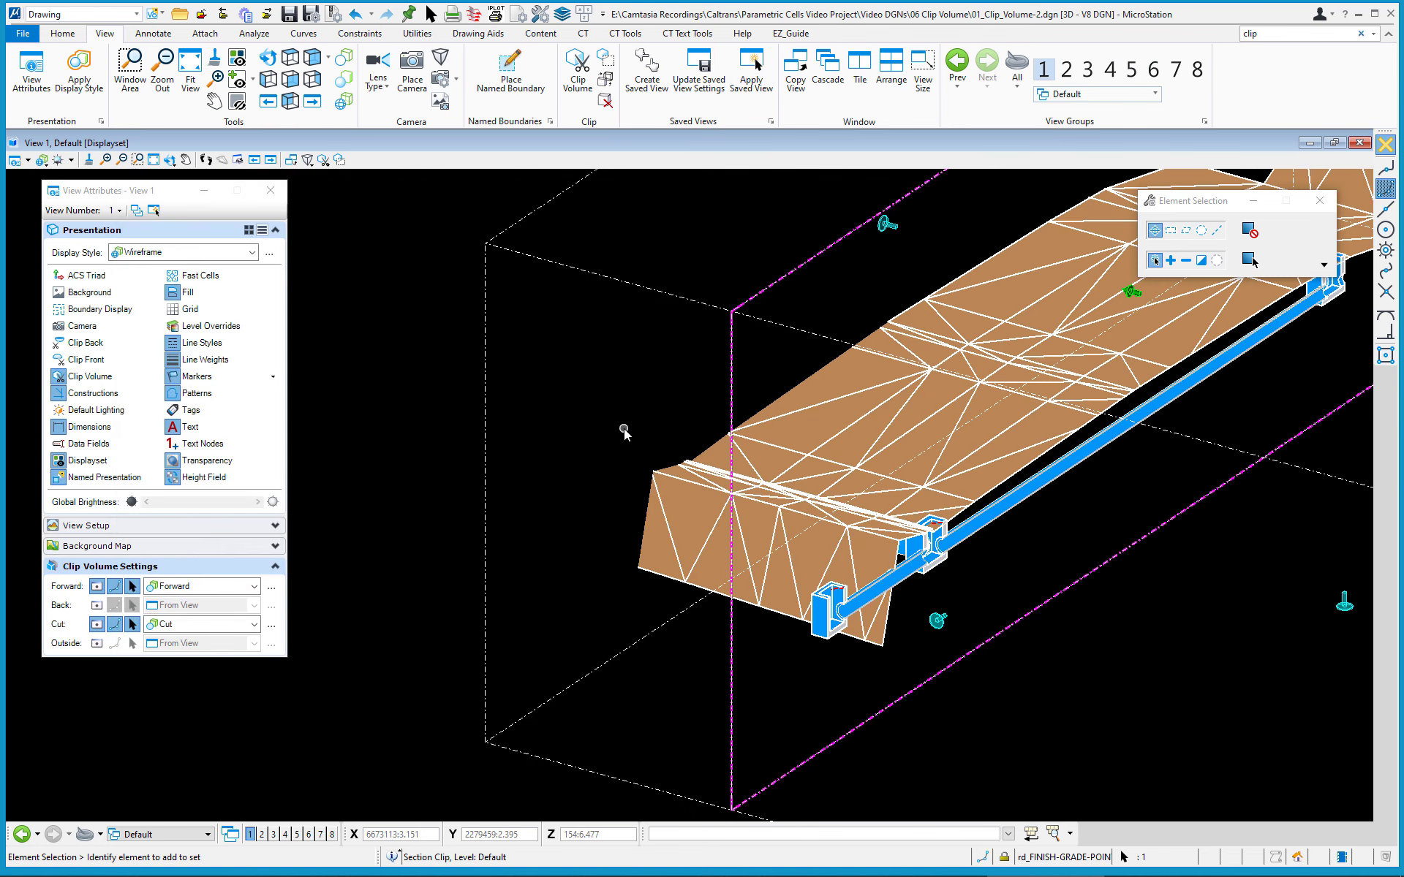
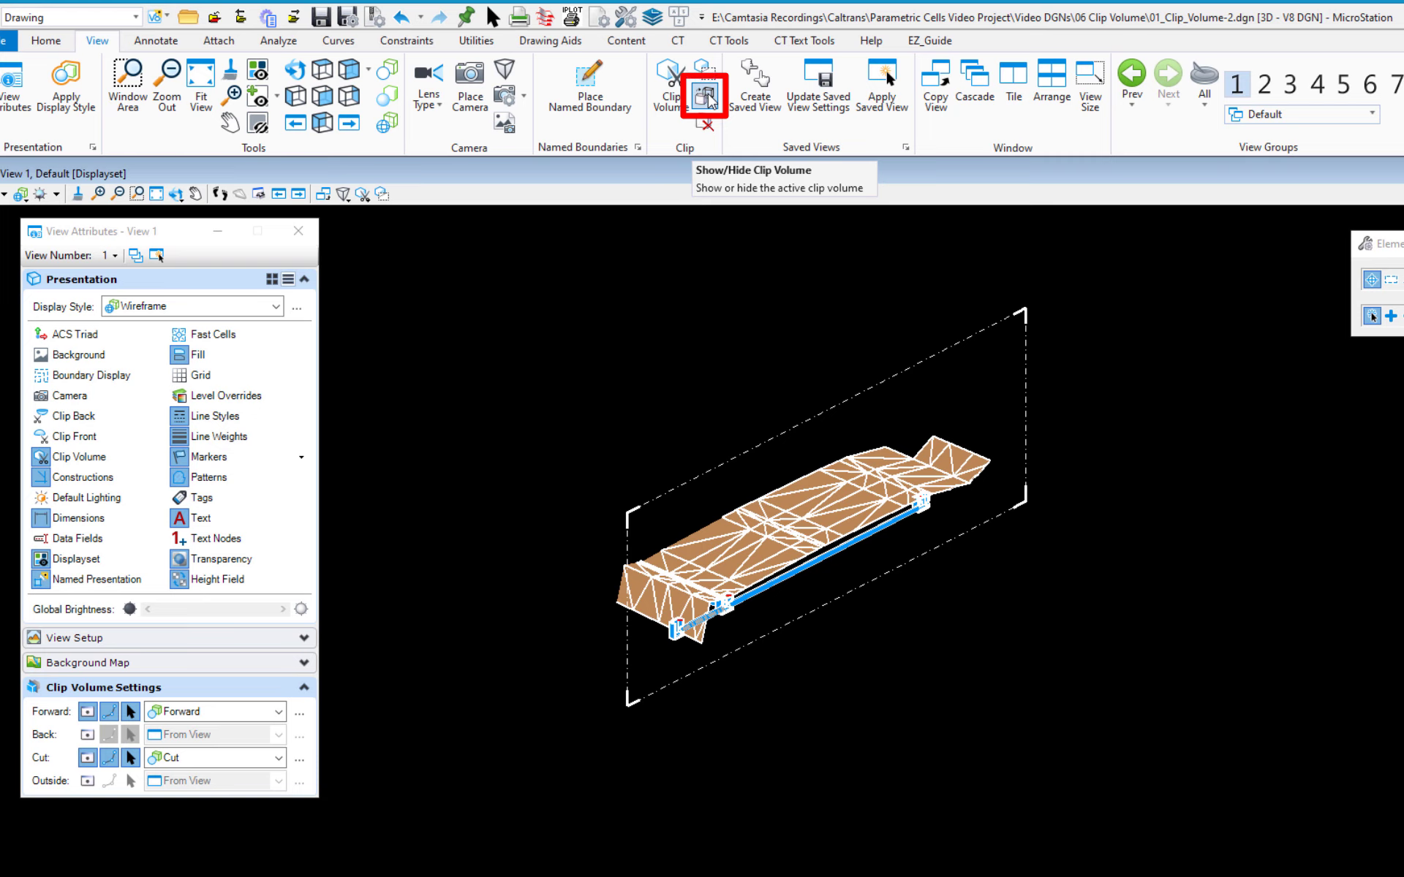
# Hide the active clip volume in View 1 with the Show/Hide Clip Volume tool and show it again
pyautogui.click(706, 97)
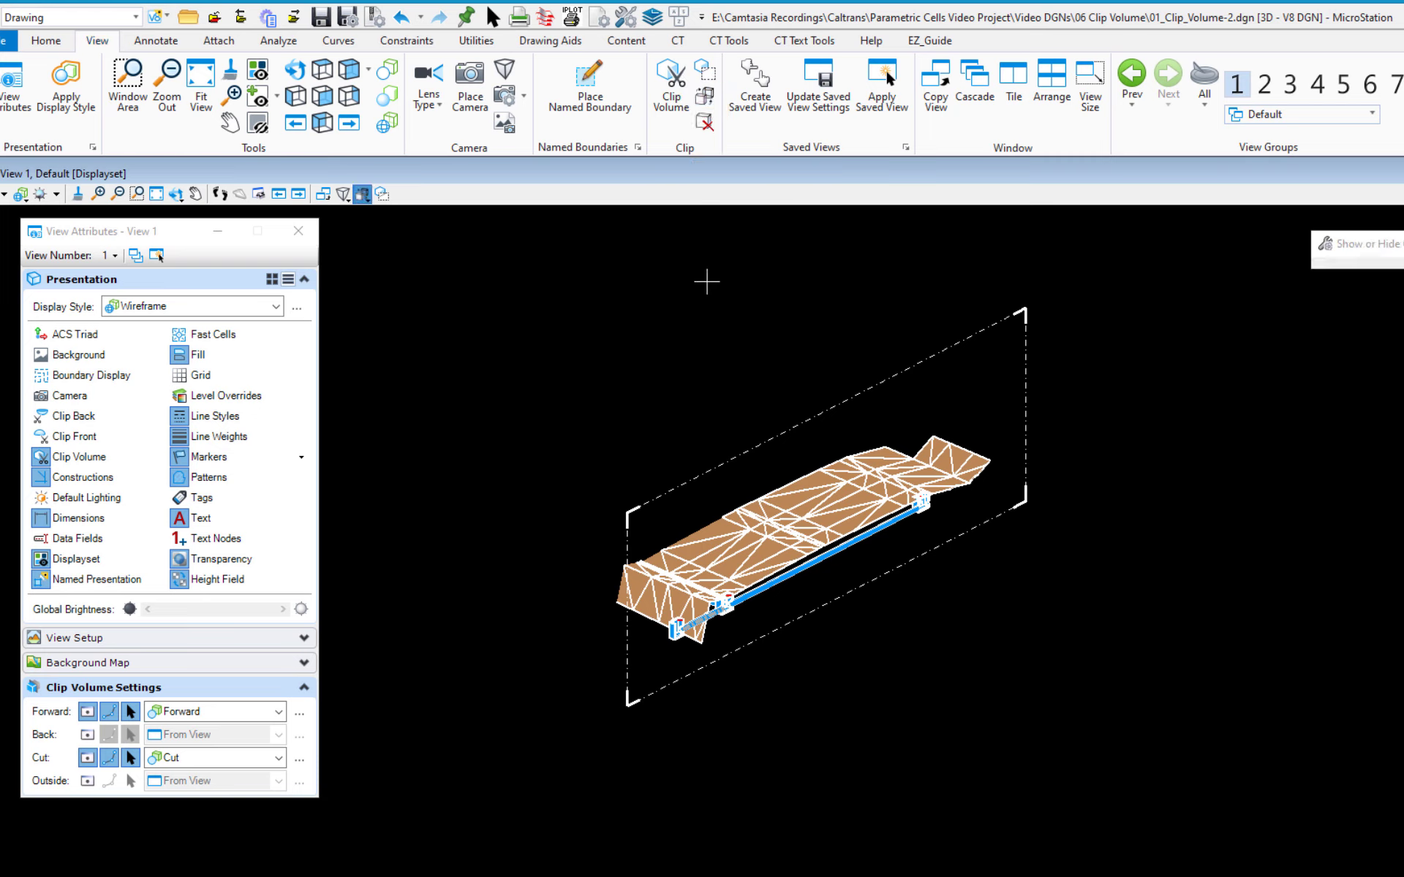
pyautogui.click(651, 347)
pyautogui.click(649, 336)
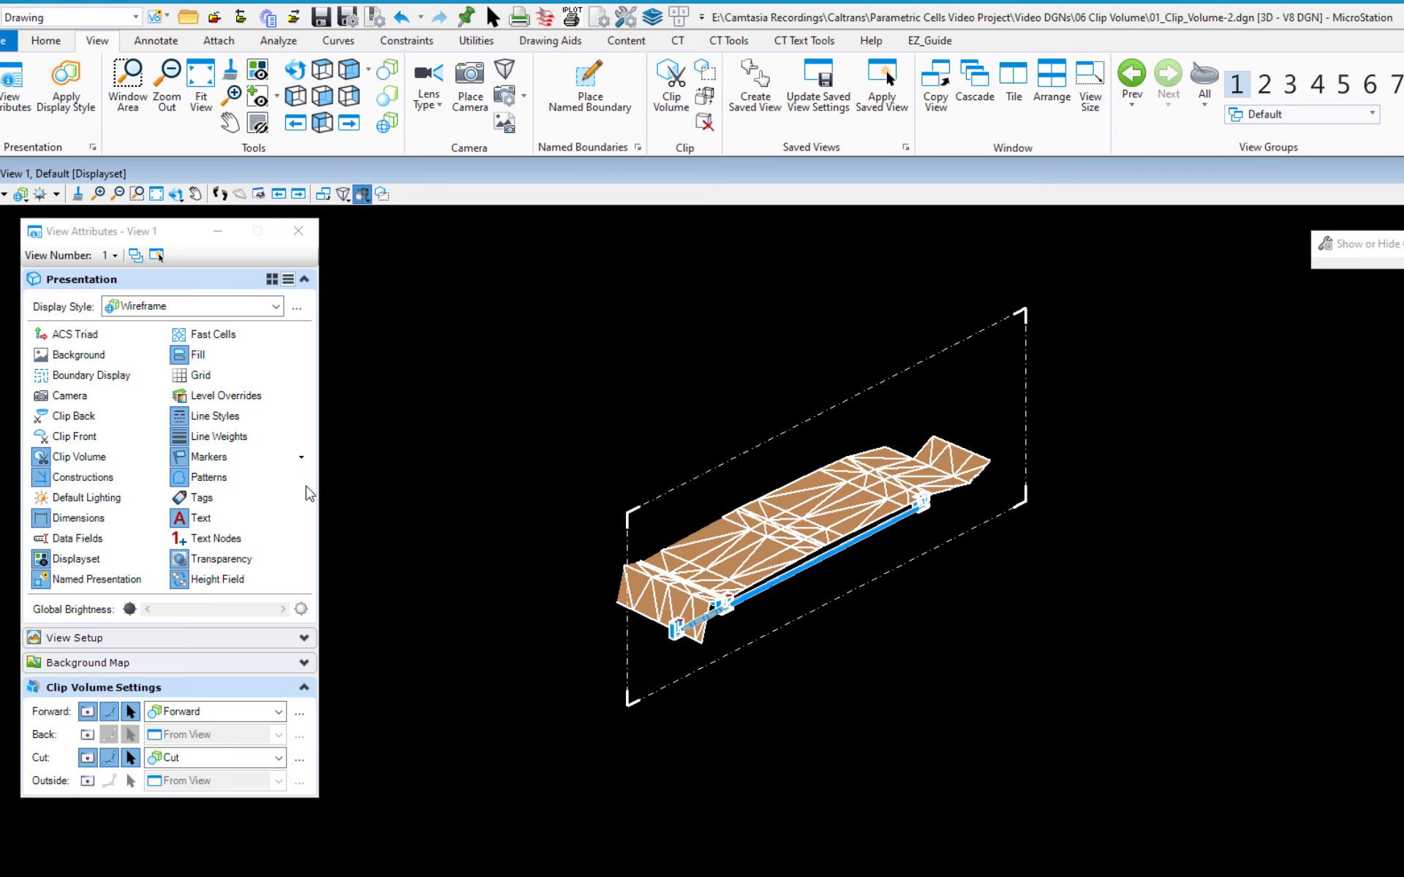
# Turn off View 1's Constructions and Clip Volume attributes to compare the display, and turn both back on
pyautogui.click(85, 479)
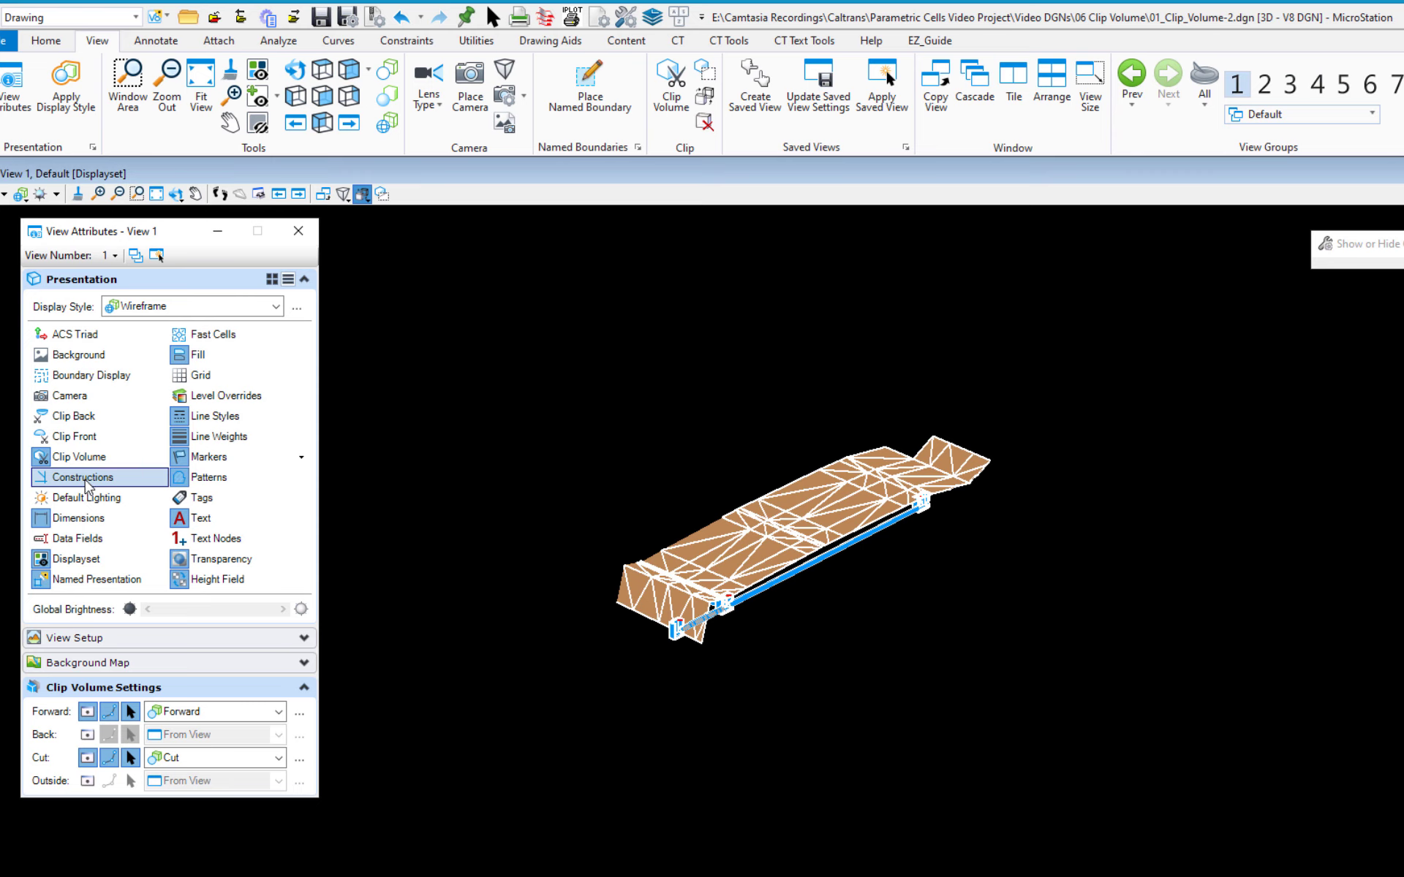
pyautogui.click(85, 479)
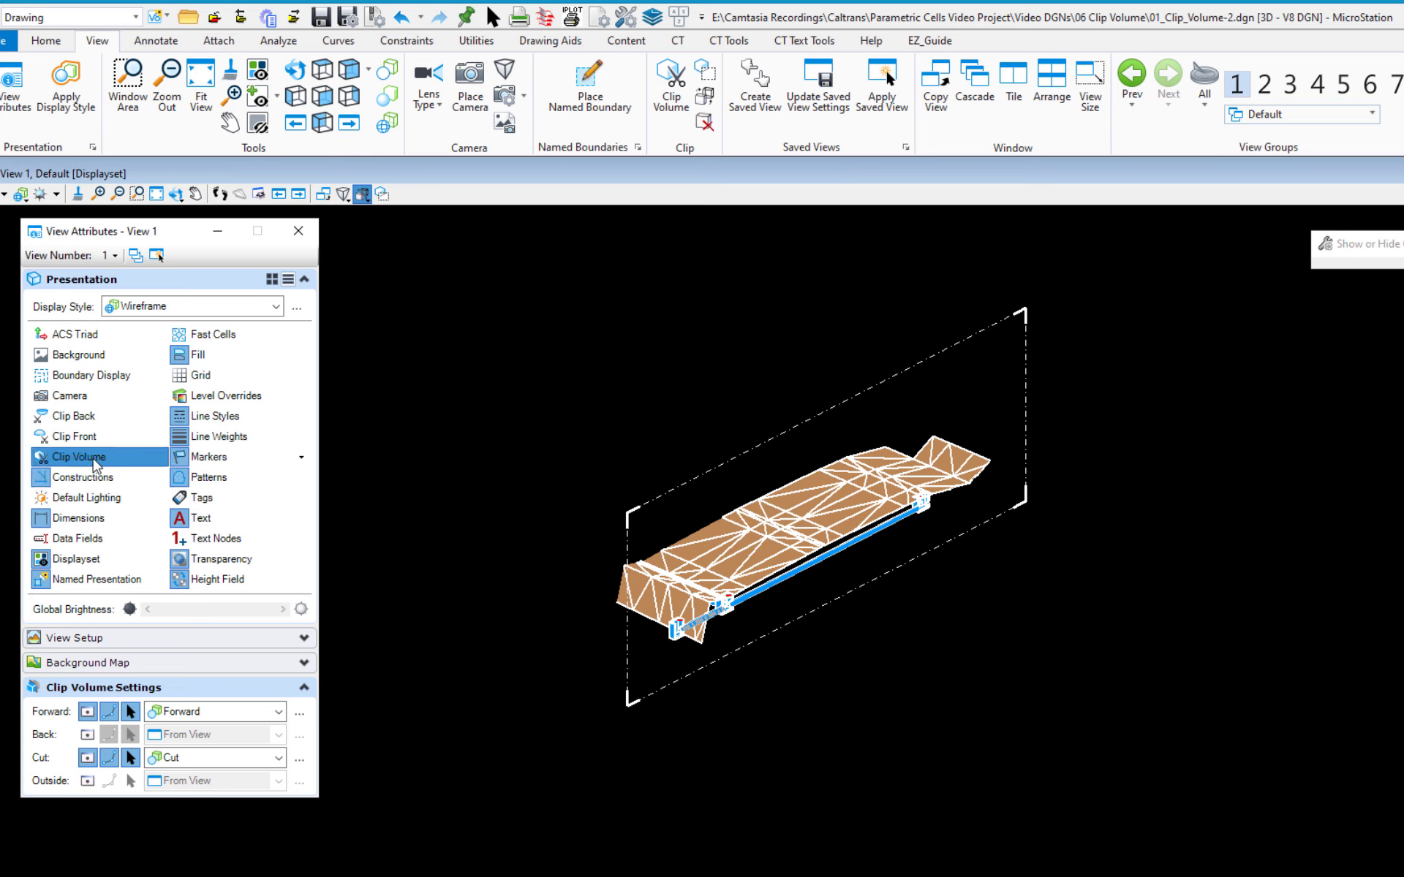
pyautogui.click(94, 463)
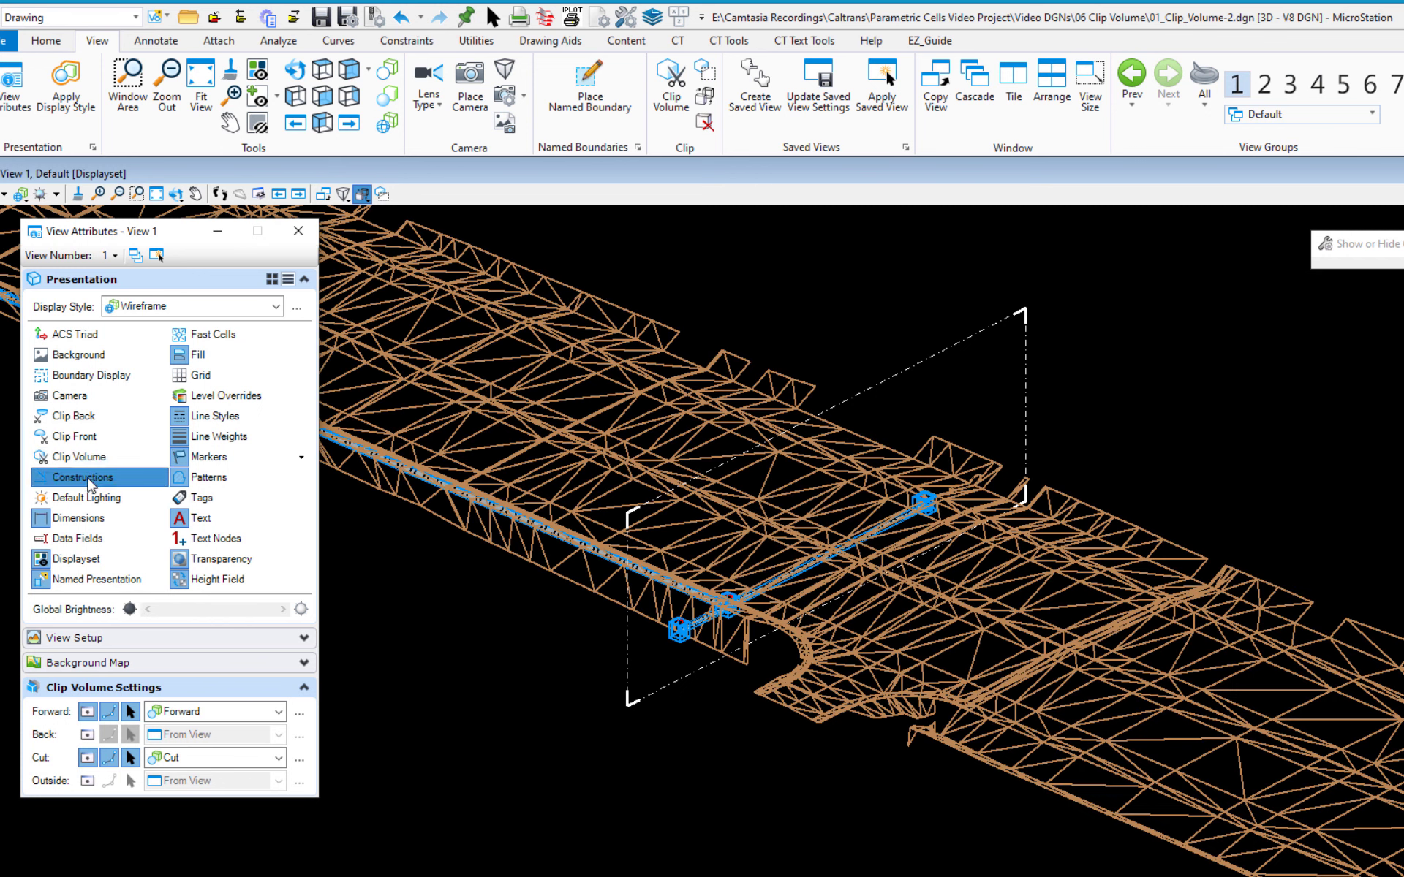
pyautogui.click(91, 484)
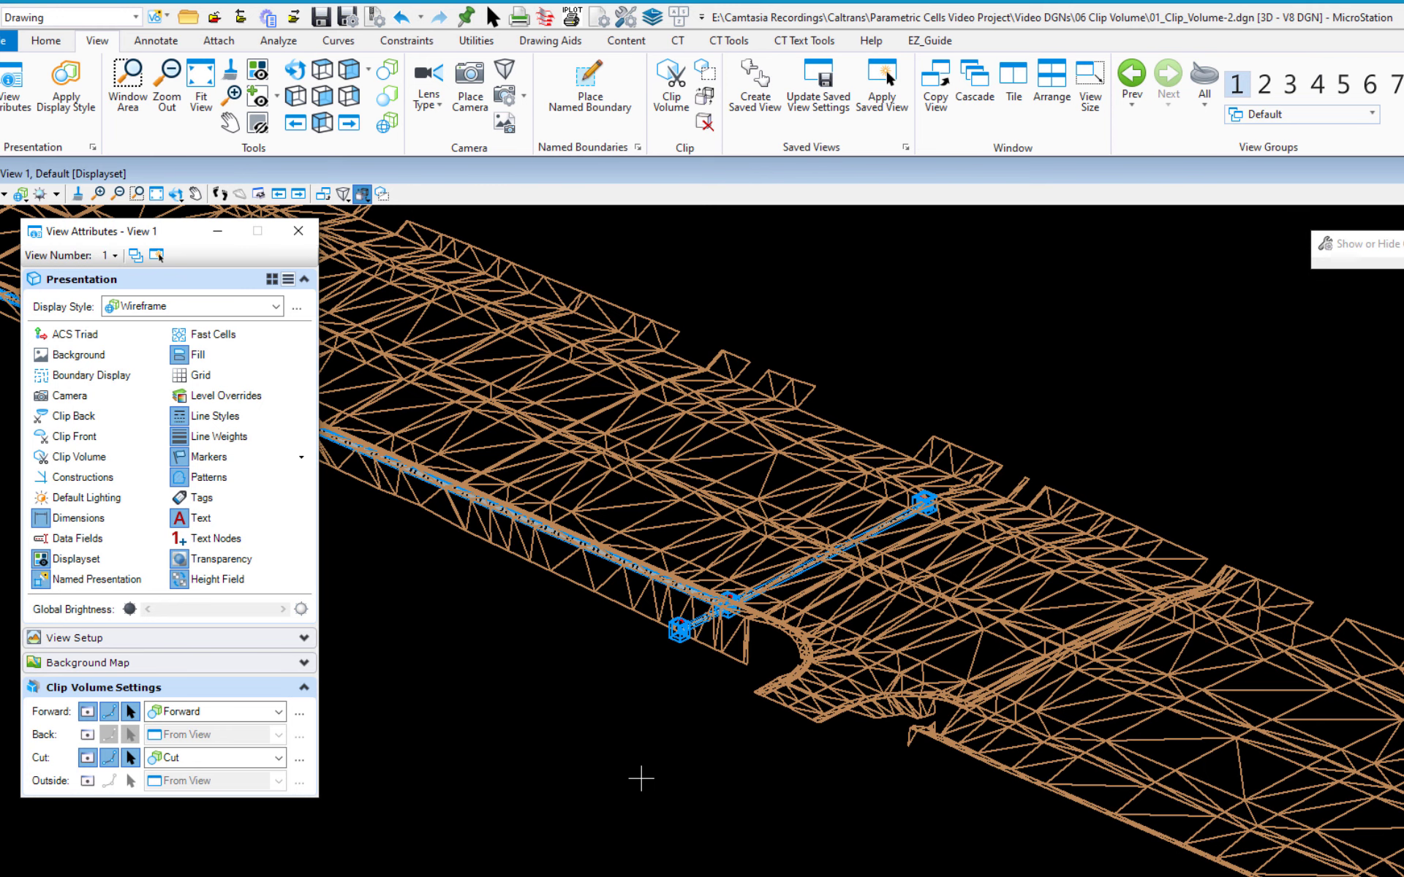
pyautogui.click(87, 477)
pyautogui.click(92, 462)
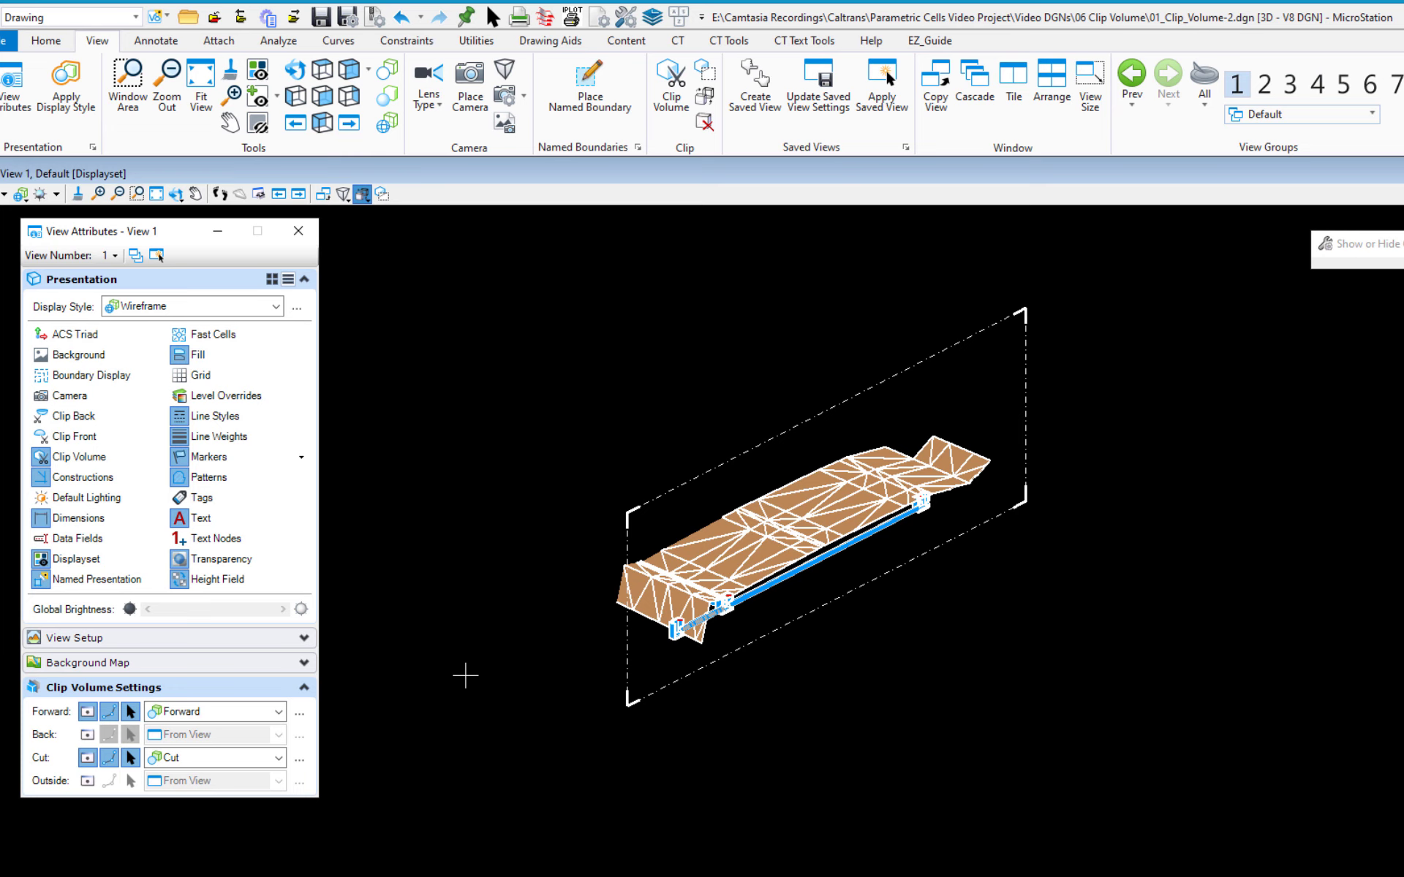
# Activate Element Selection and select the clip volume's section boundary to display its handles around the roadway and drainage pipes
pyautogui.rightClick(1087, 395)
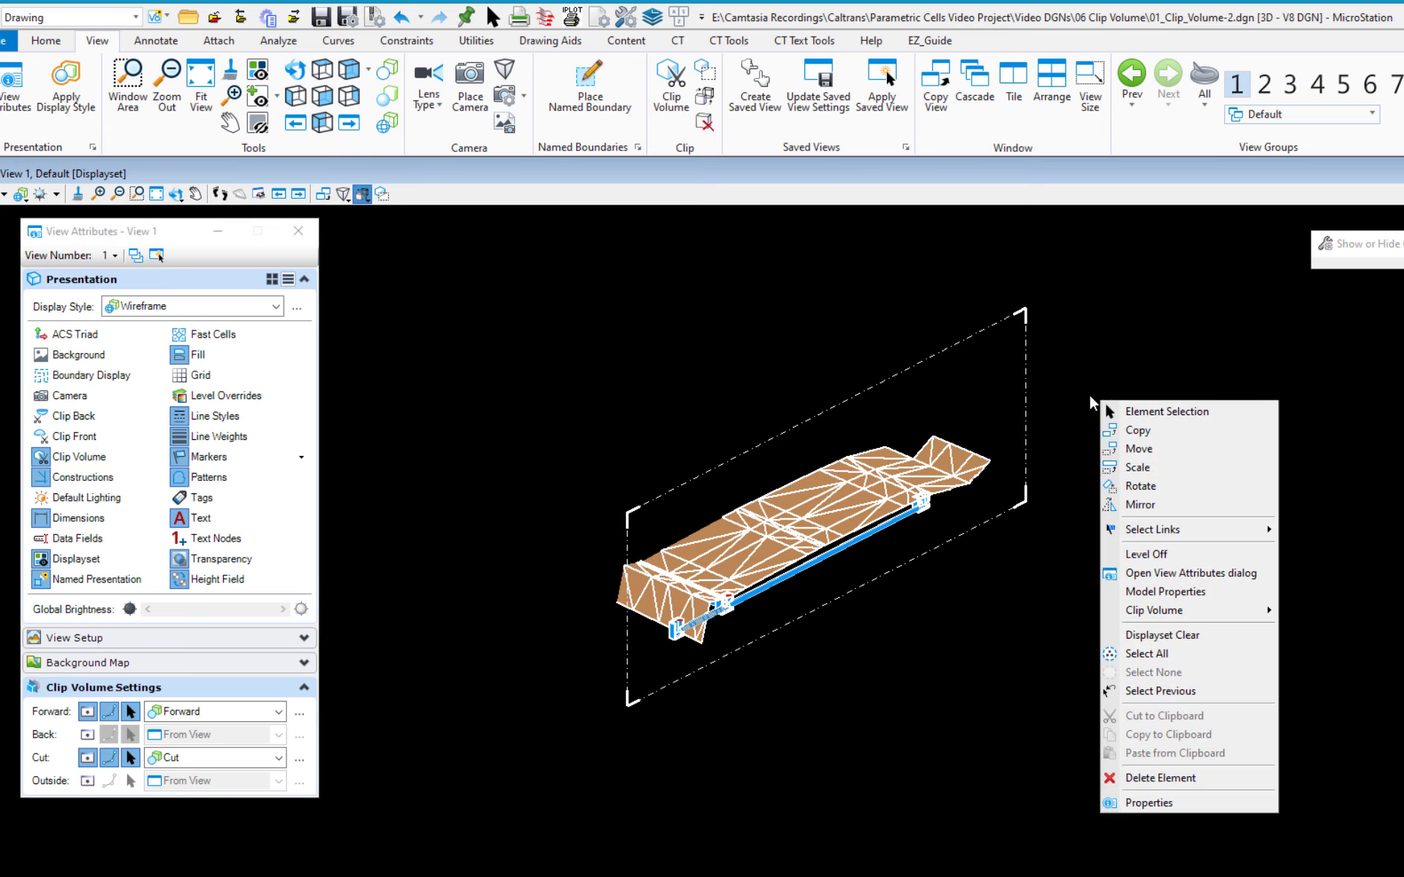
pyautogui.click(1129, 409)
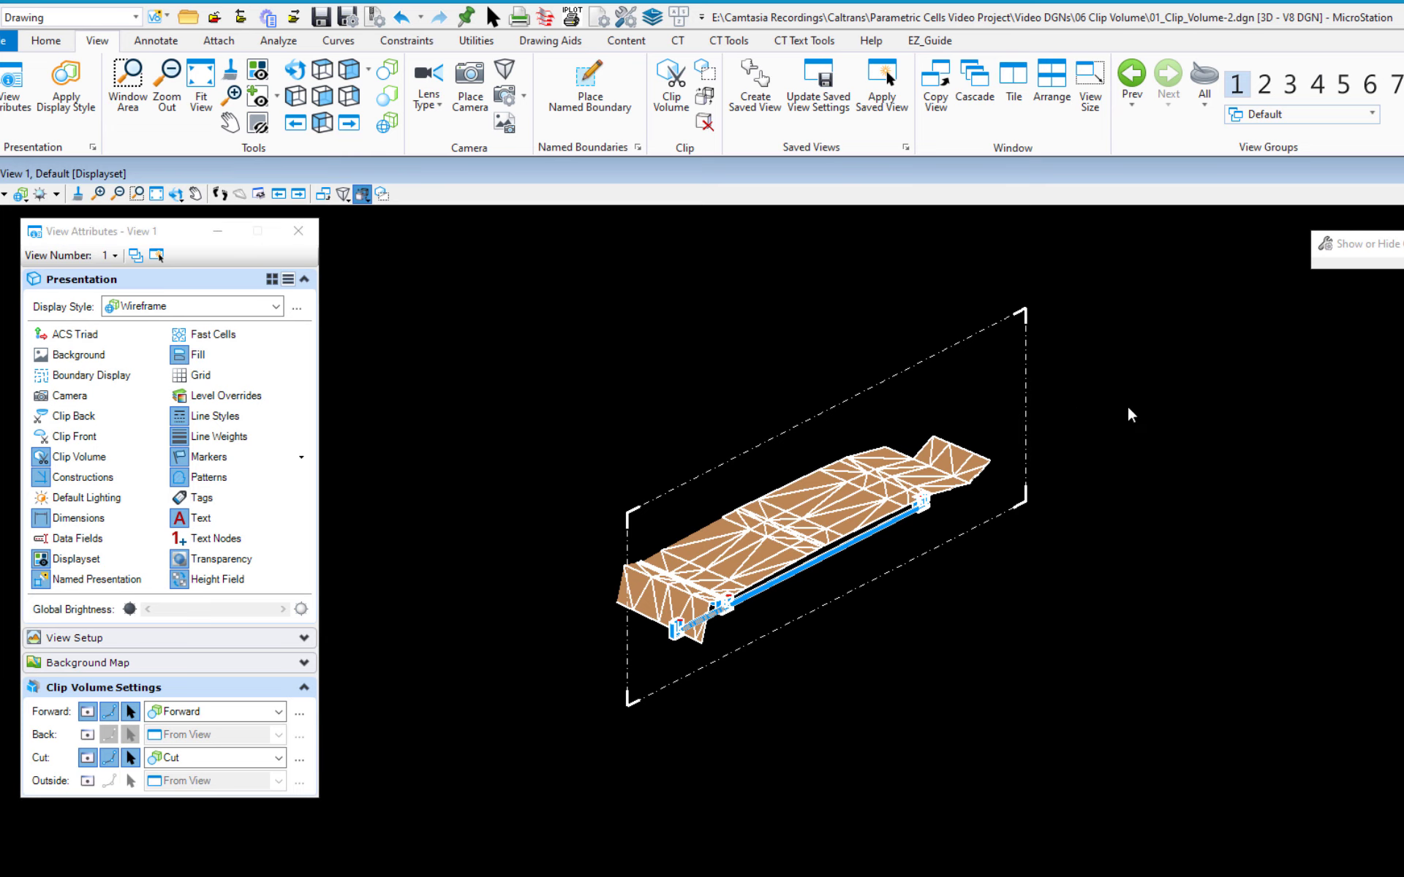
pyautogui.click(1025, 395)
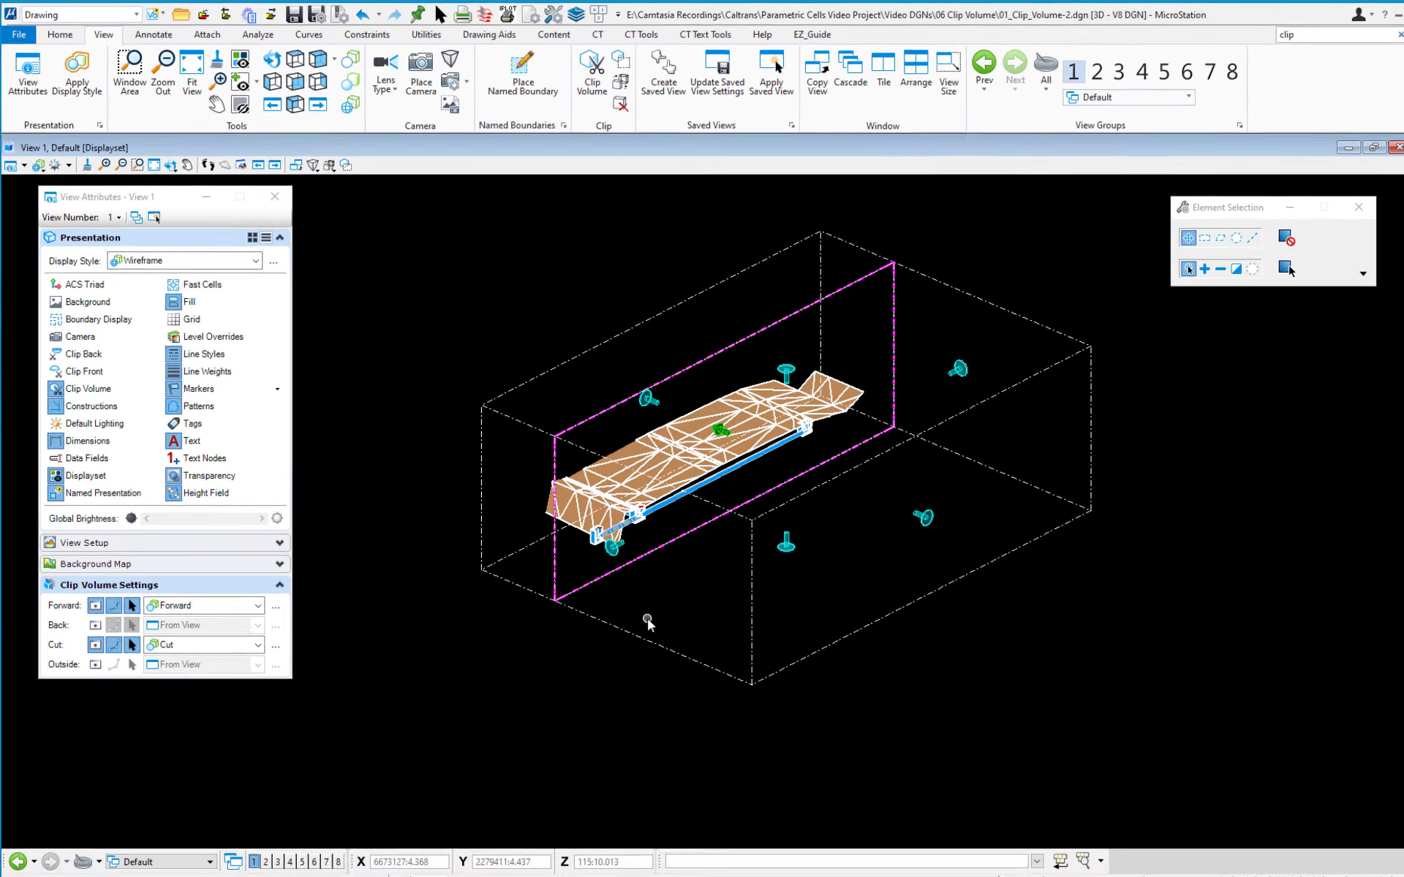
pyautogui.scroll(5, 590, 563)
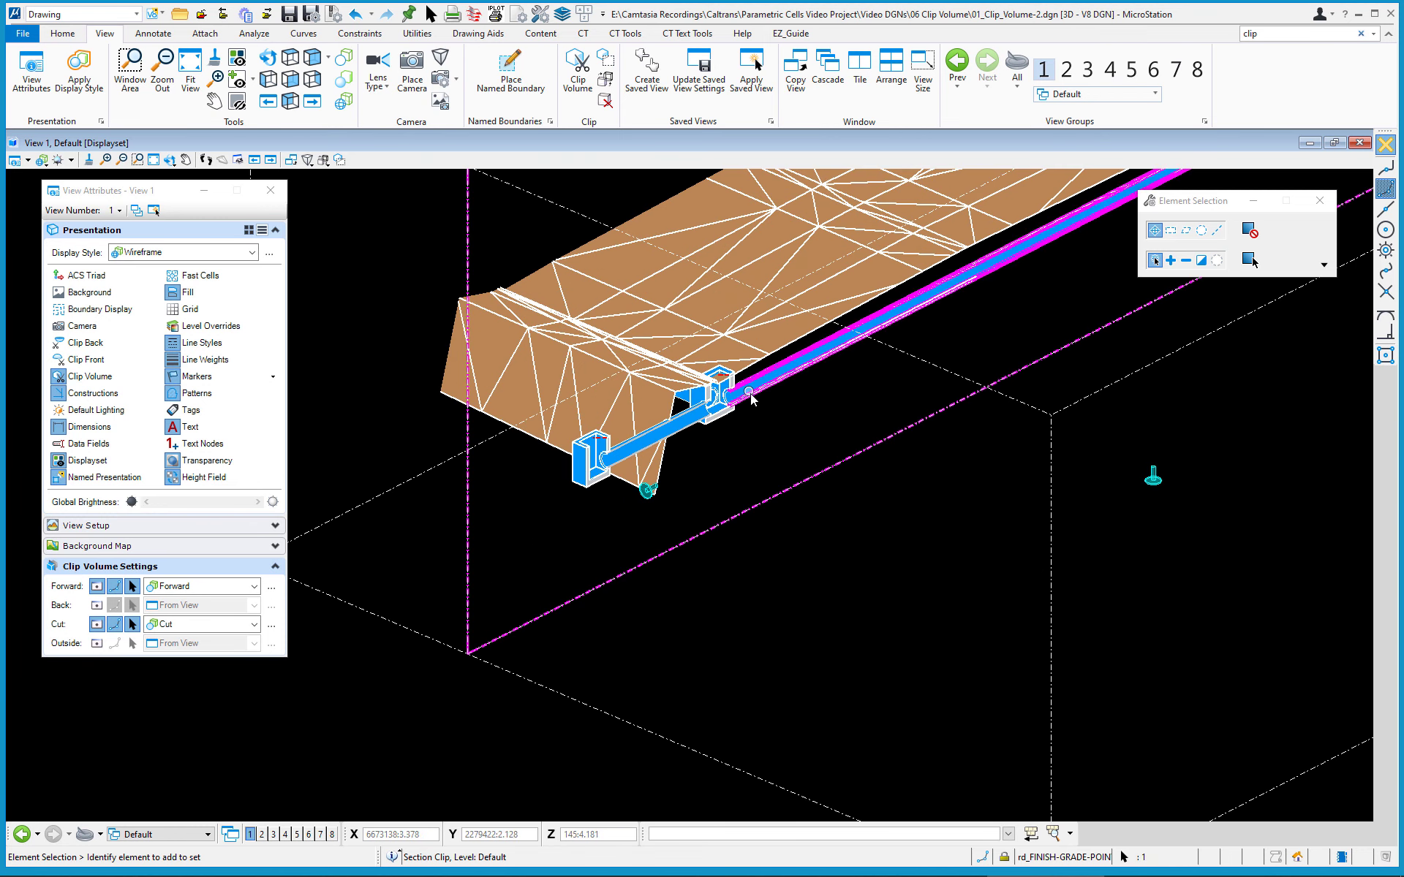
pyautogui.moveTo(765, 358)
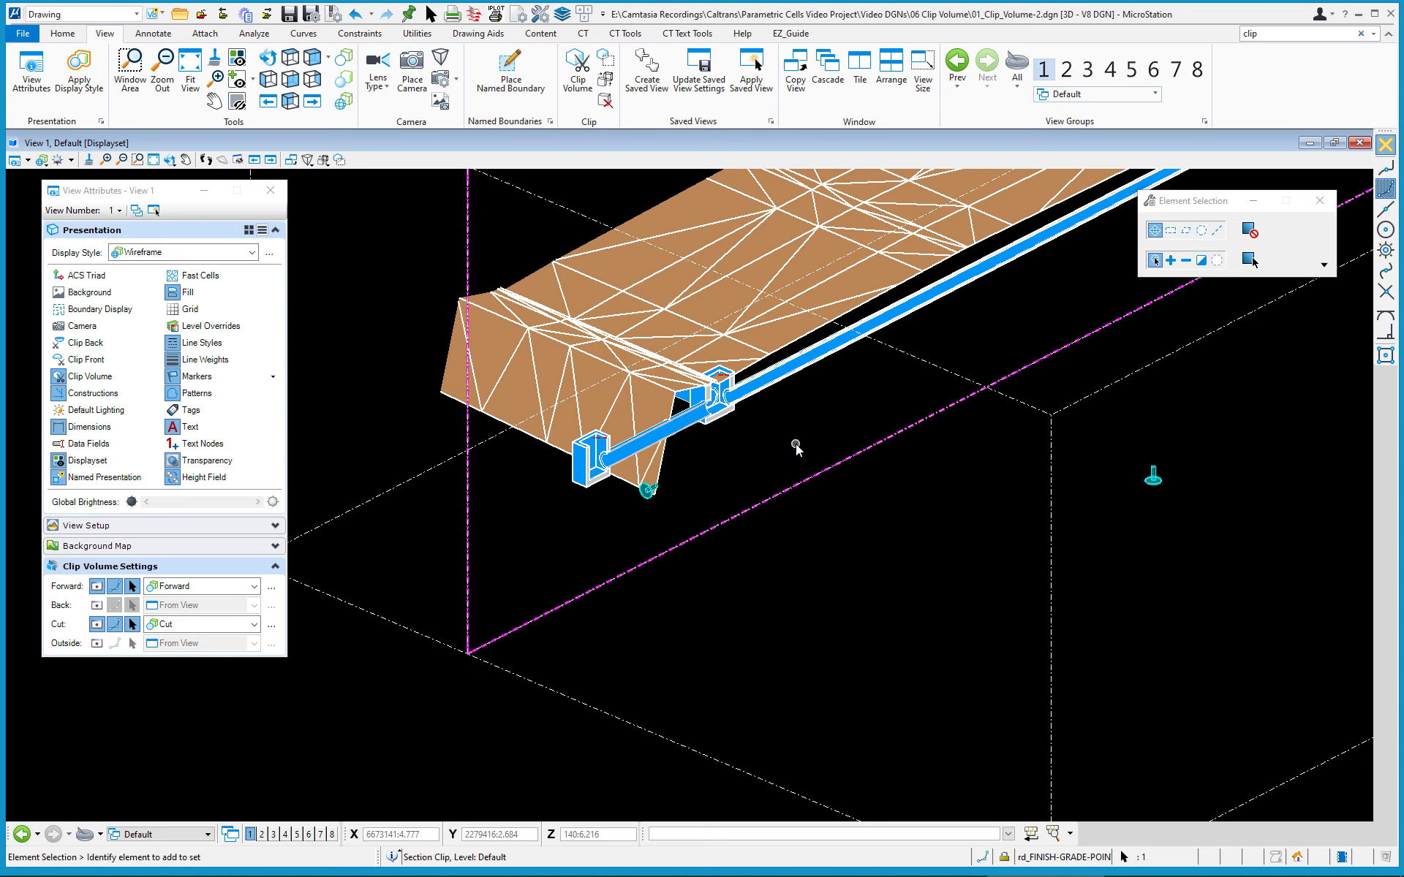
pyautogui.scroll(-2, 795, 446)
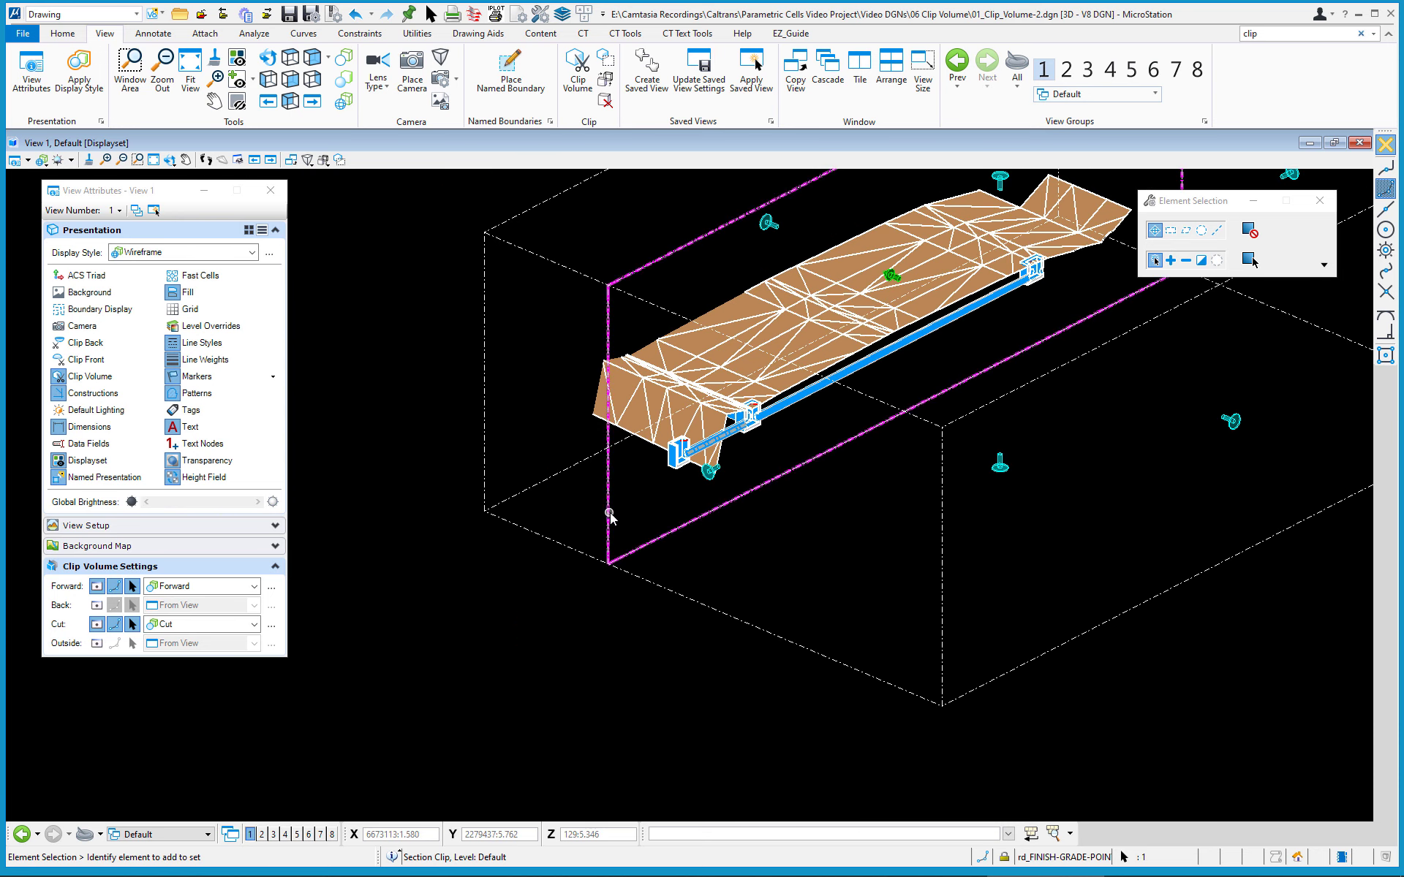
pyautogui.moveTo(675, 466)
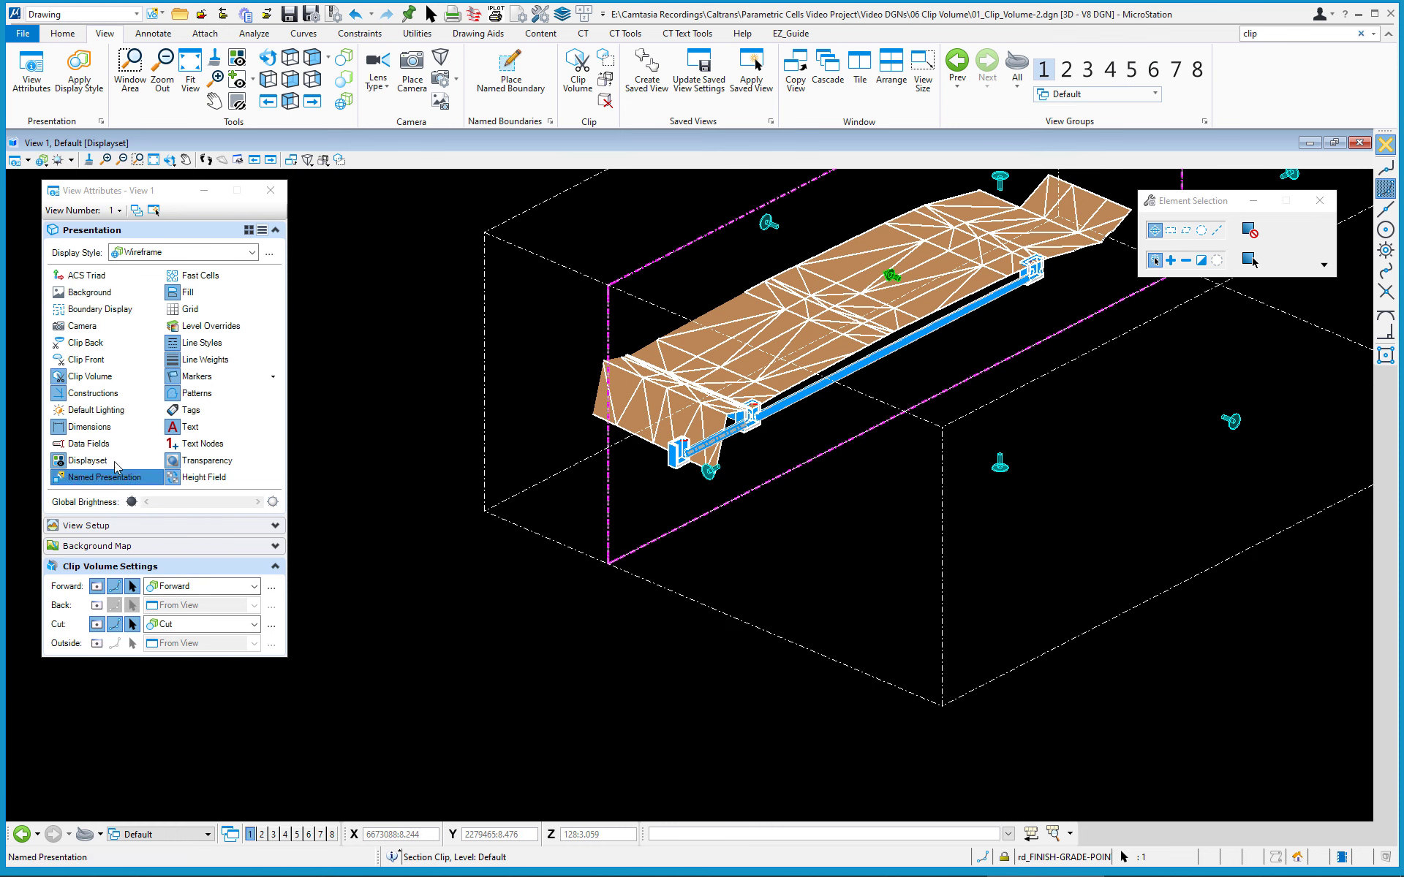
# Turn off the clip volume's Forward display so that only the Cut geometry is drawn
pyautogui.click(96, 587)
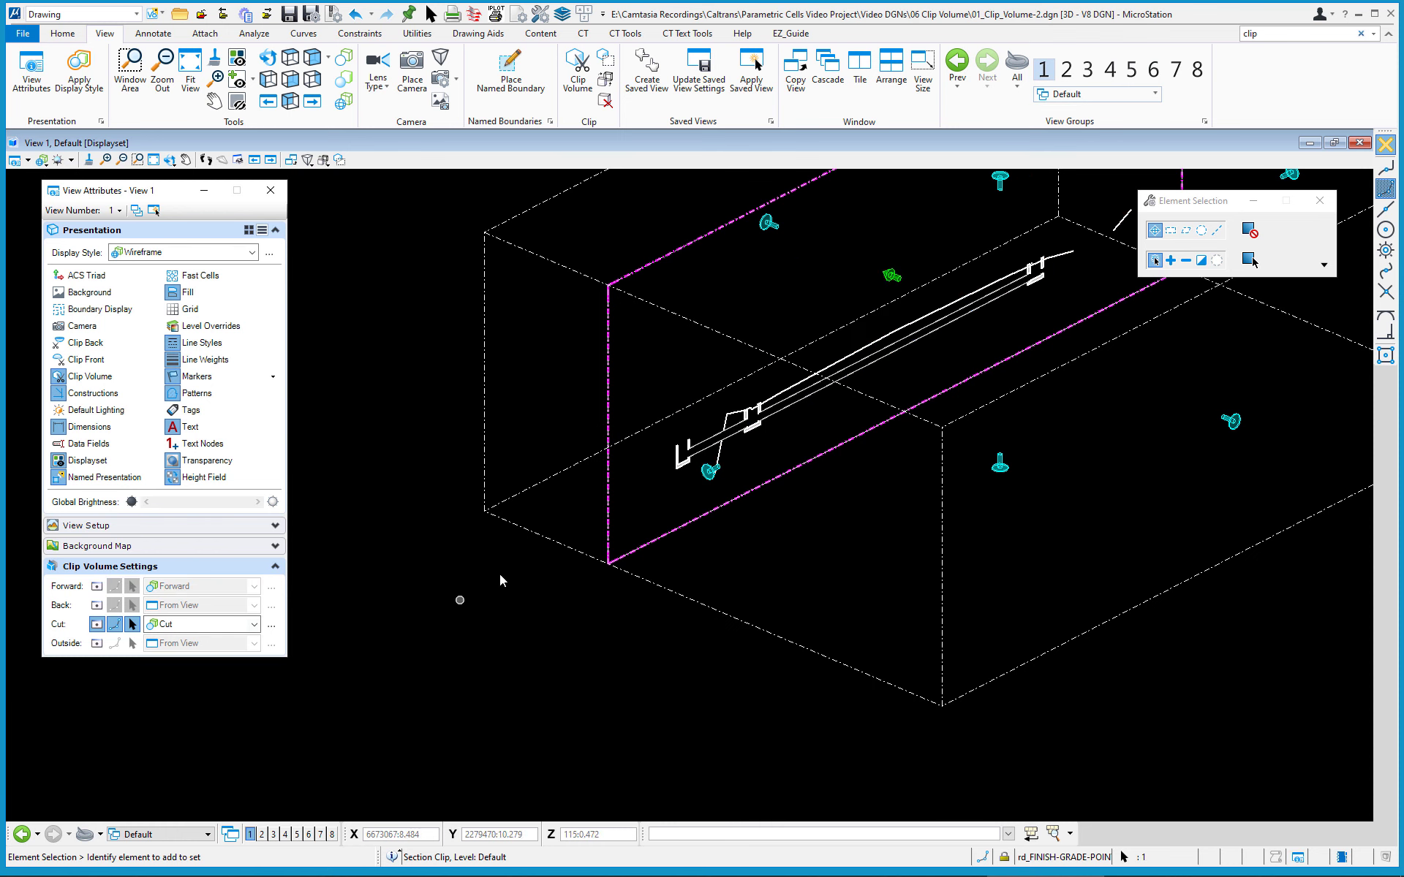
pyautogui.scroll(1, 722, 452)
pyautogui.scroll(1, 722, 452)
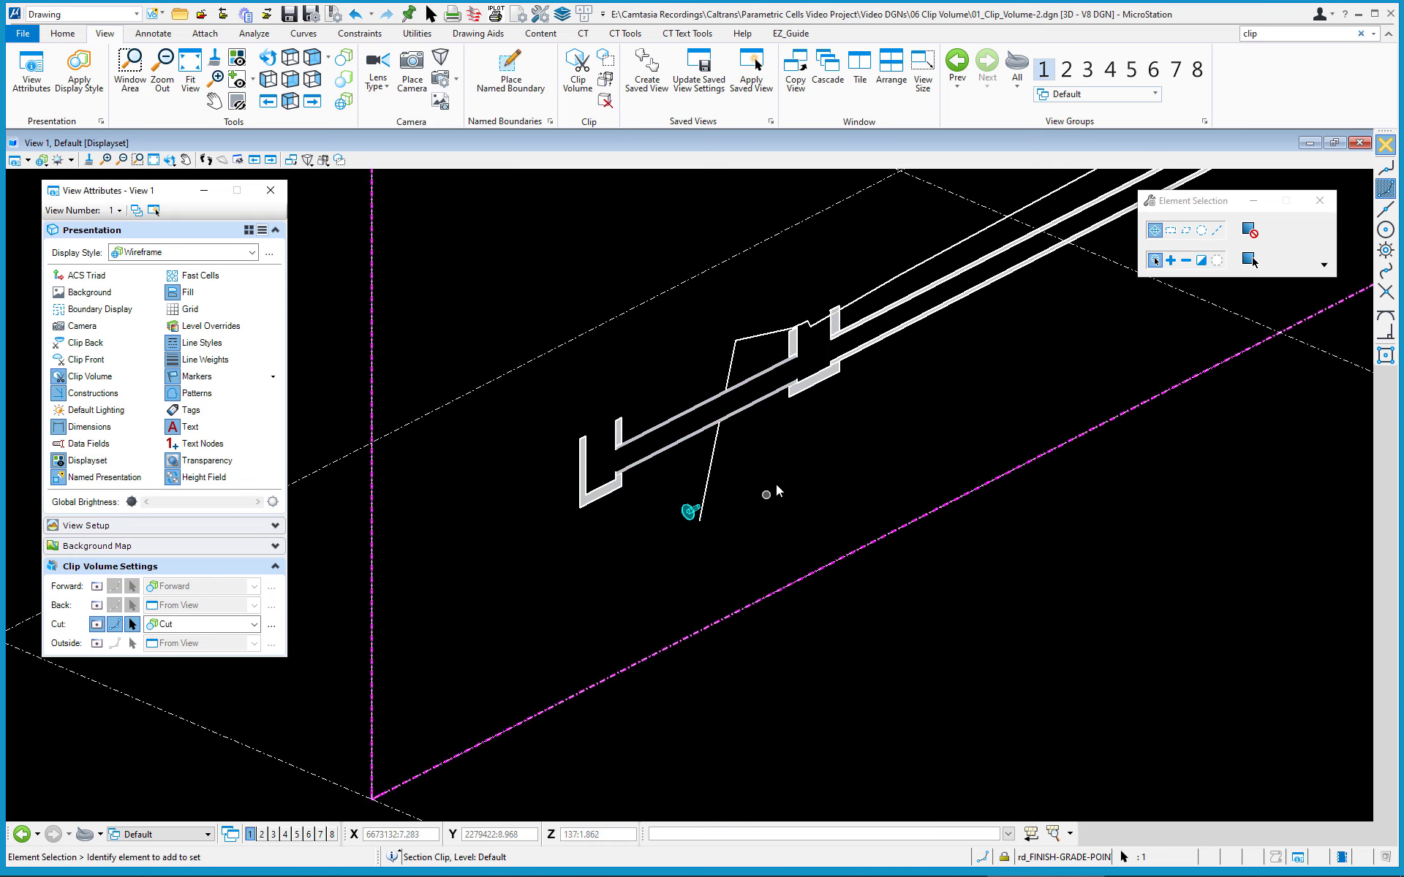
pyautogui.scroll(-3, 743, 420)
pyautogui.moveTo(905, 418); pyautogui.dragTo(806, 472, button='middle')
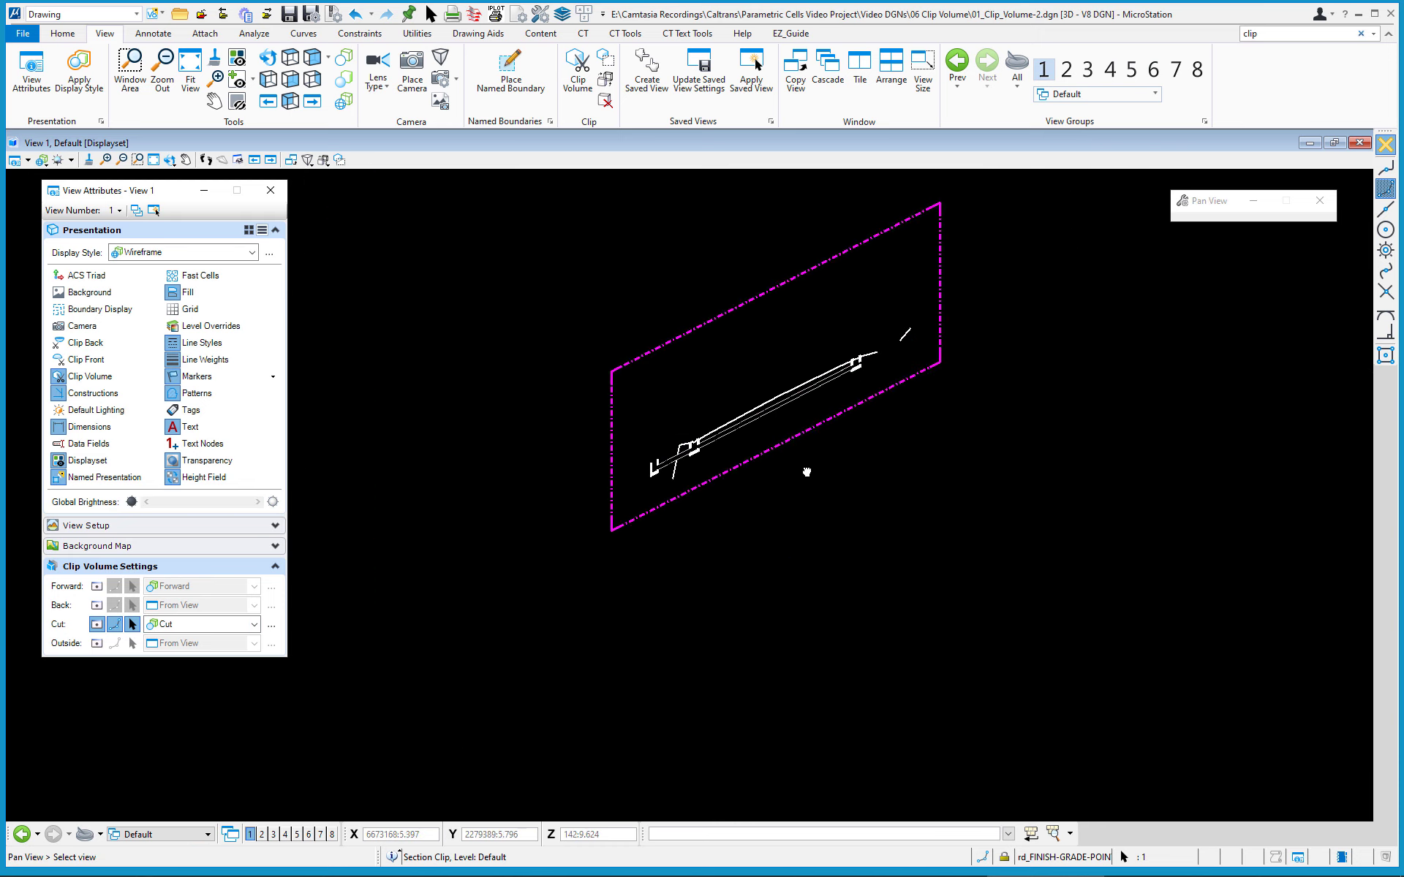
# Align the view to the clip volume and examine the cut section through the inner inlet and pipes
pyautogui.press('Escape')
pyautogui.click(563, 447)
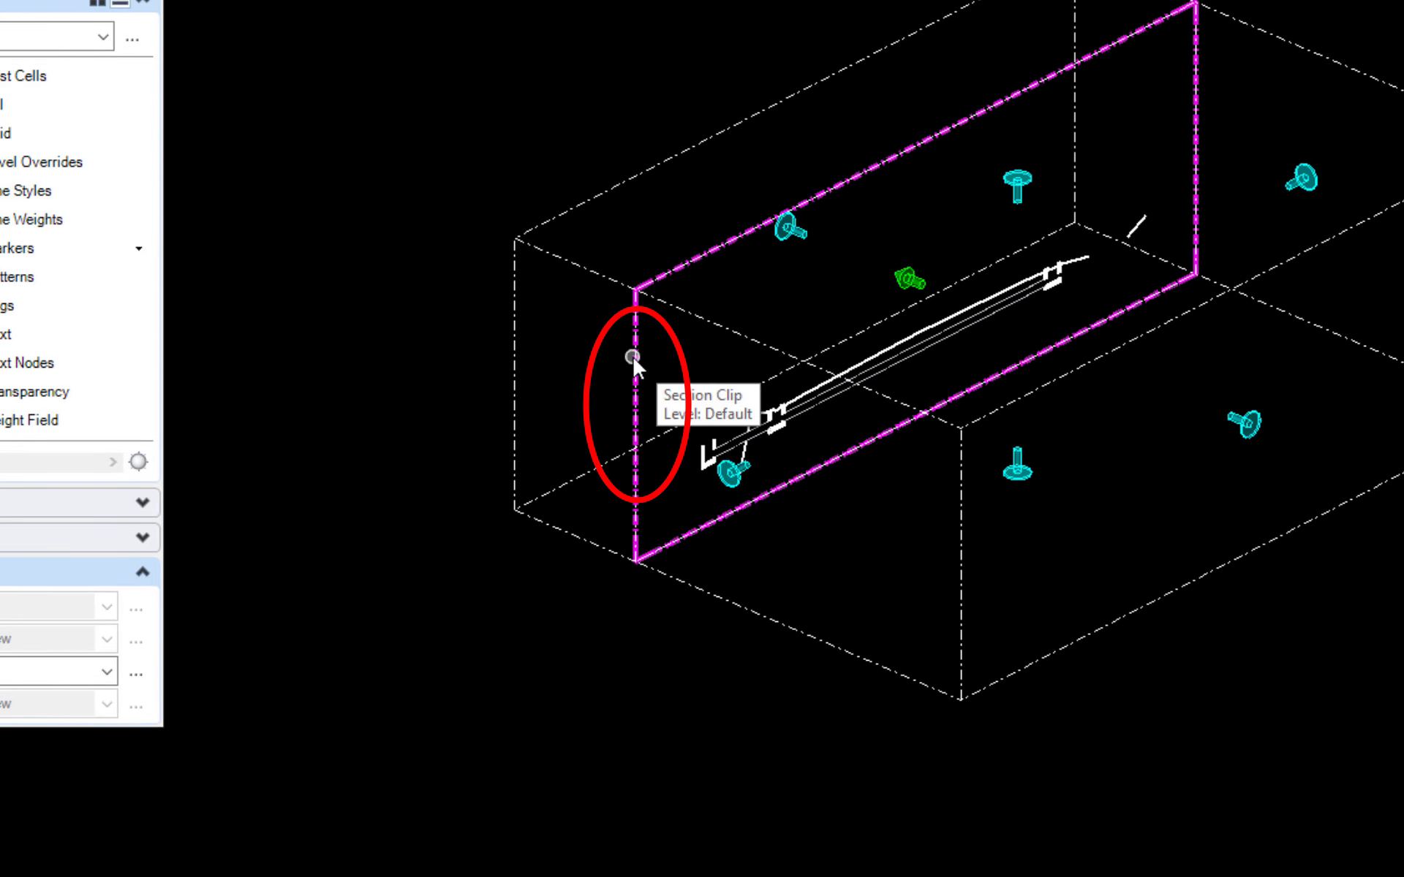
pyautogui.rightClick(633, 354)
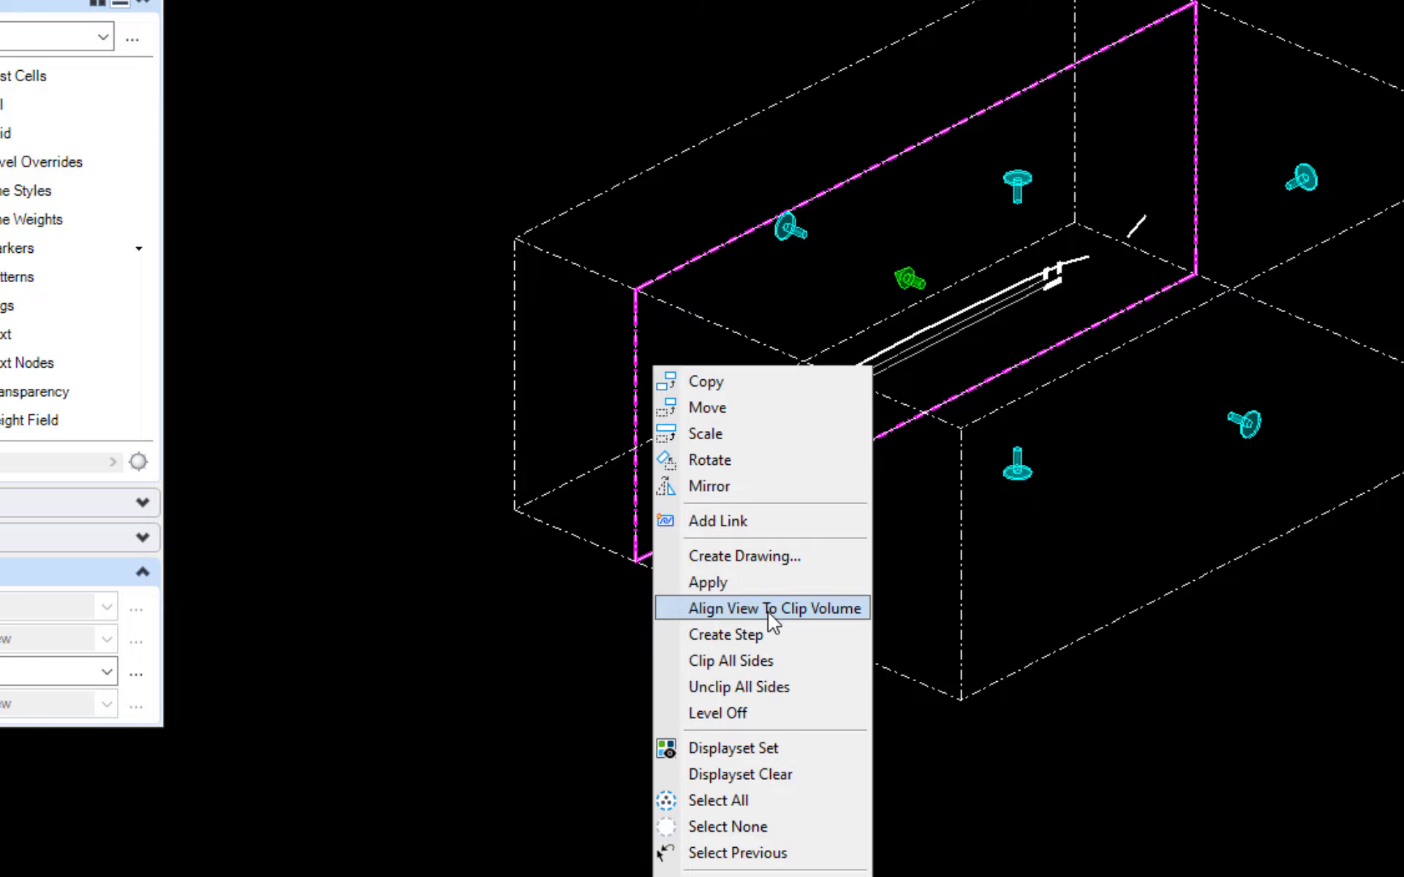
pyautogui.click(769, 611)
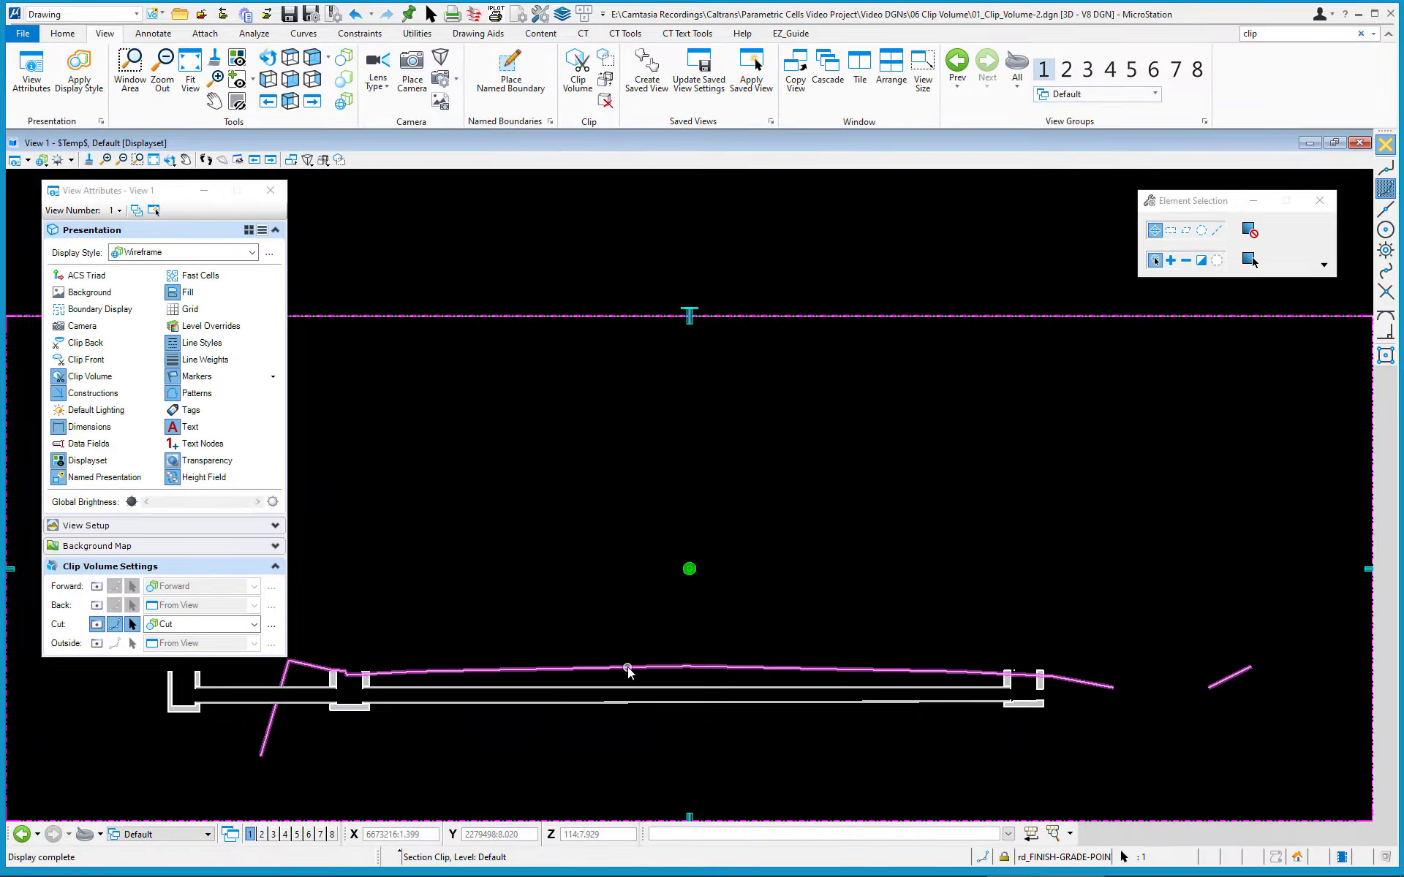
pyautogui.moveTo(563, 815); pyautogui.dragTo(760, 591, button='middle')
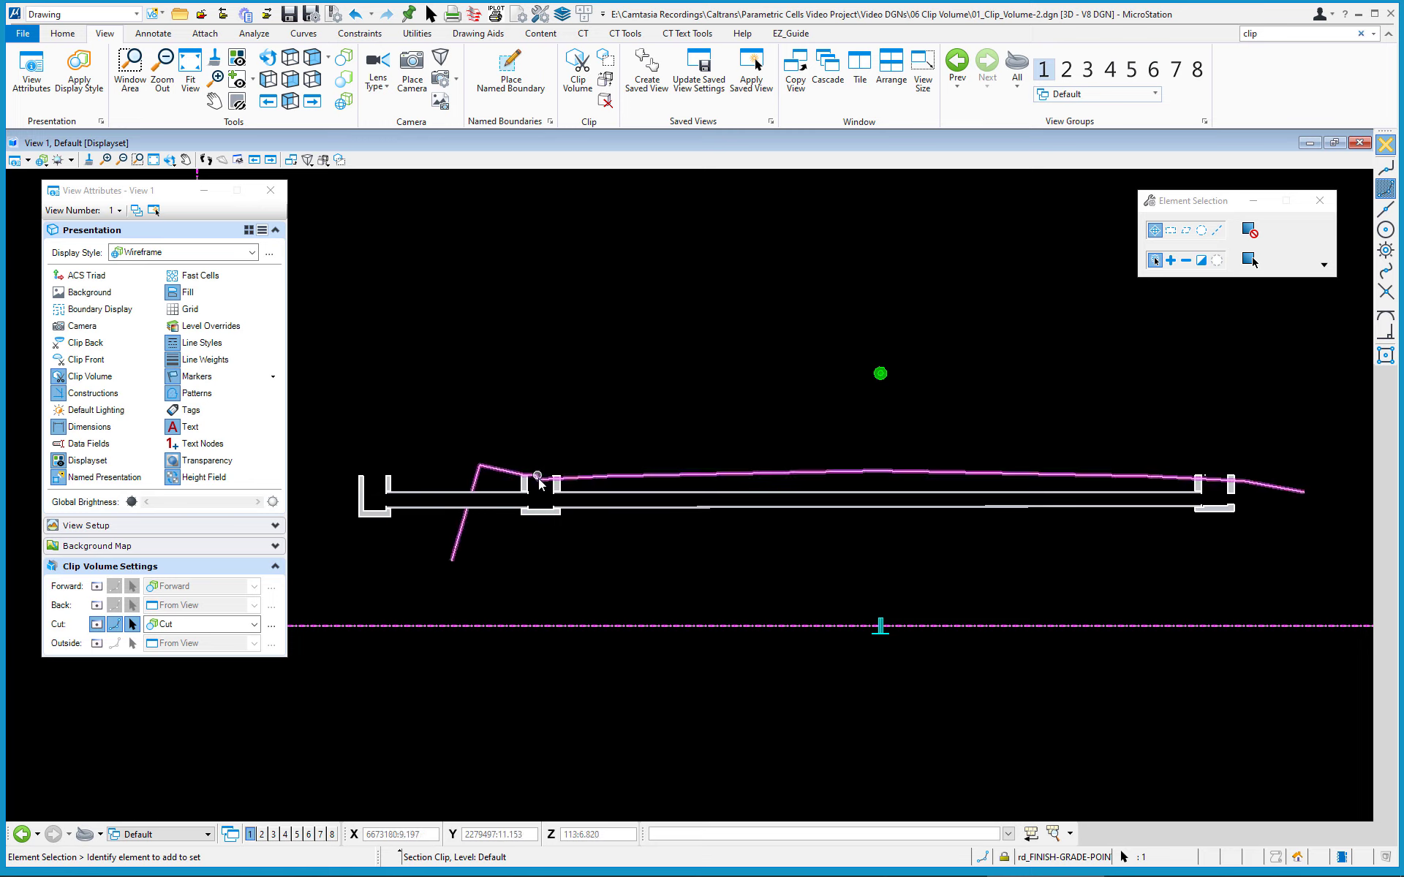
pyautogui.scroll(5, 472, 504)
pyautogui.scroll(2, 472, 502)
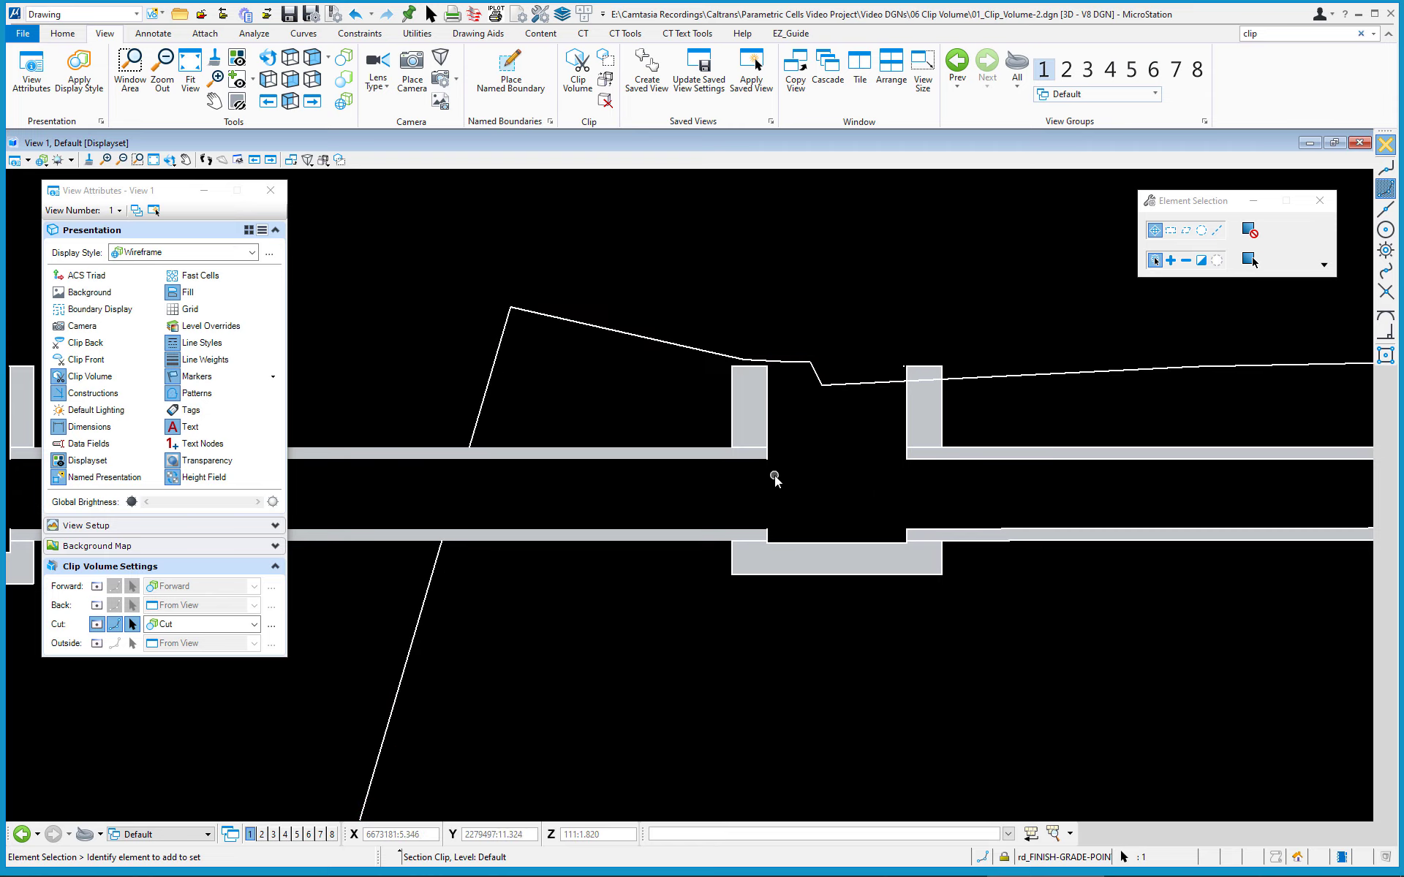
# Turn the clip volume's Forward display back on
pyautogui.scroll(-5, 774, 475)
pyautogui.keyDown('shift'); pyautogui.moveTo(691, 380); pyautogui.dragTo(807, 468, button='middle'); pyautogui.keyUp('shift')
pyautogui.scroll(-3, 739, 493)
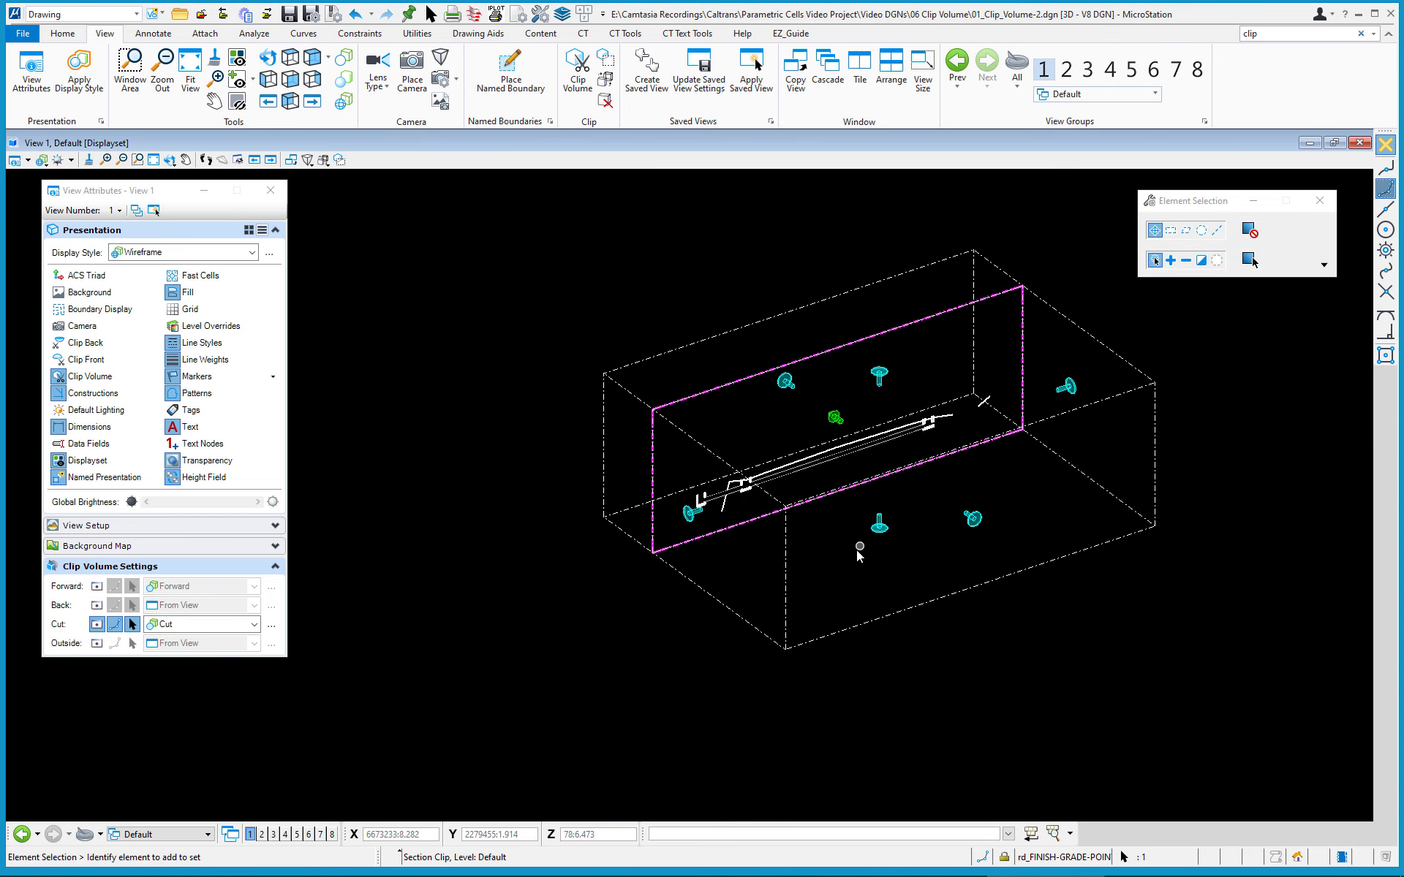
pyautogui.keyDown('shift'); pyautogui.moveTo(857, 549); pyautogui.dragTo(487, 519, button='middle'); pyautogui.keyUp('shift')
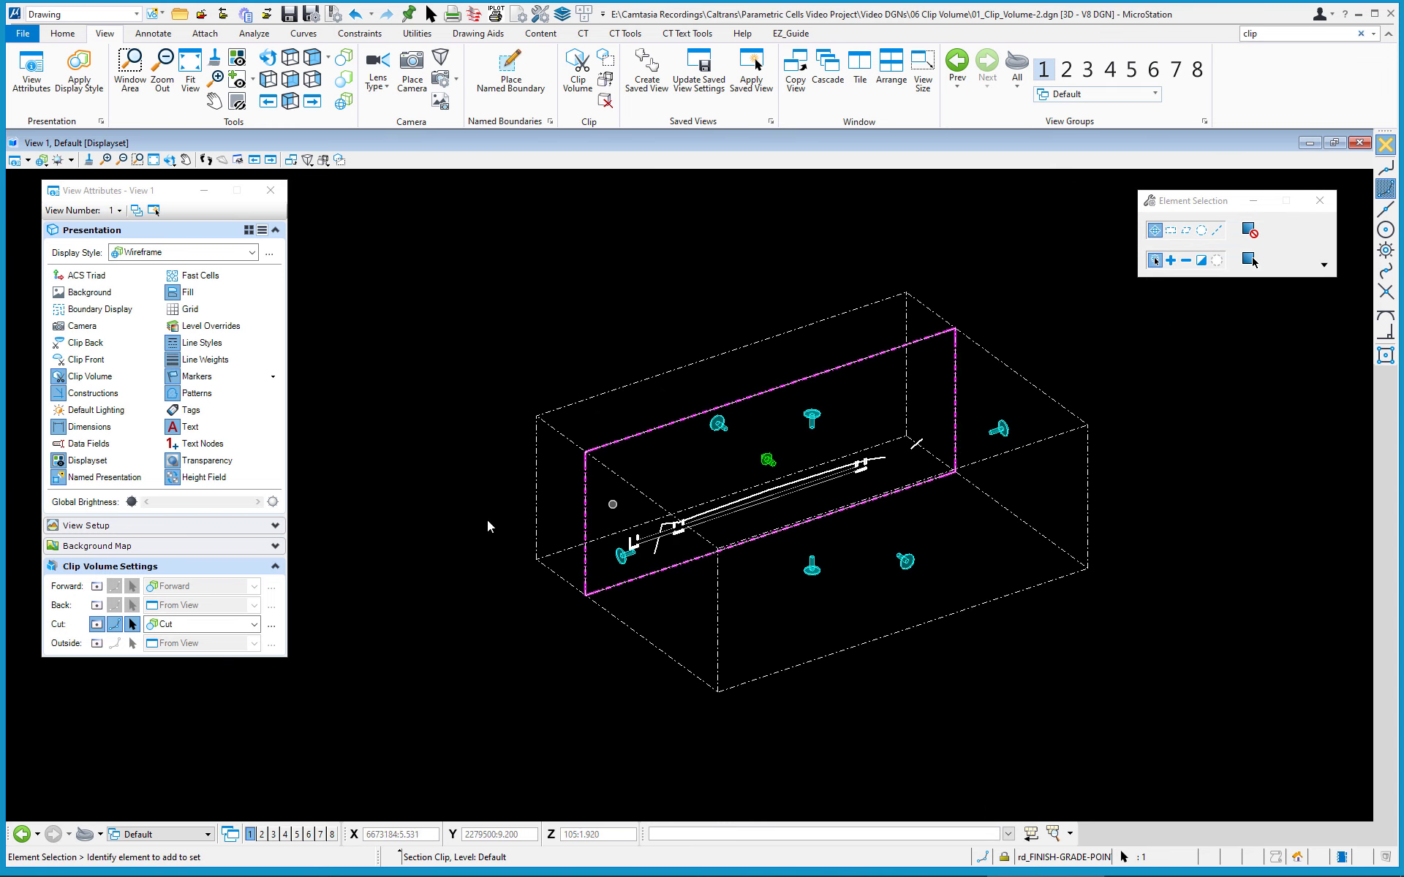
pyautogui.click(98, 587)
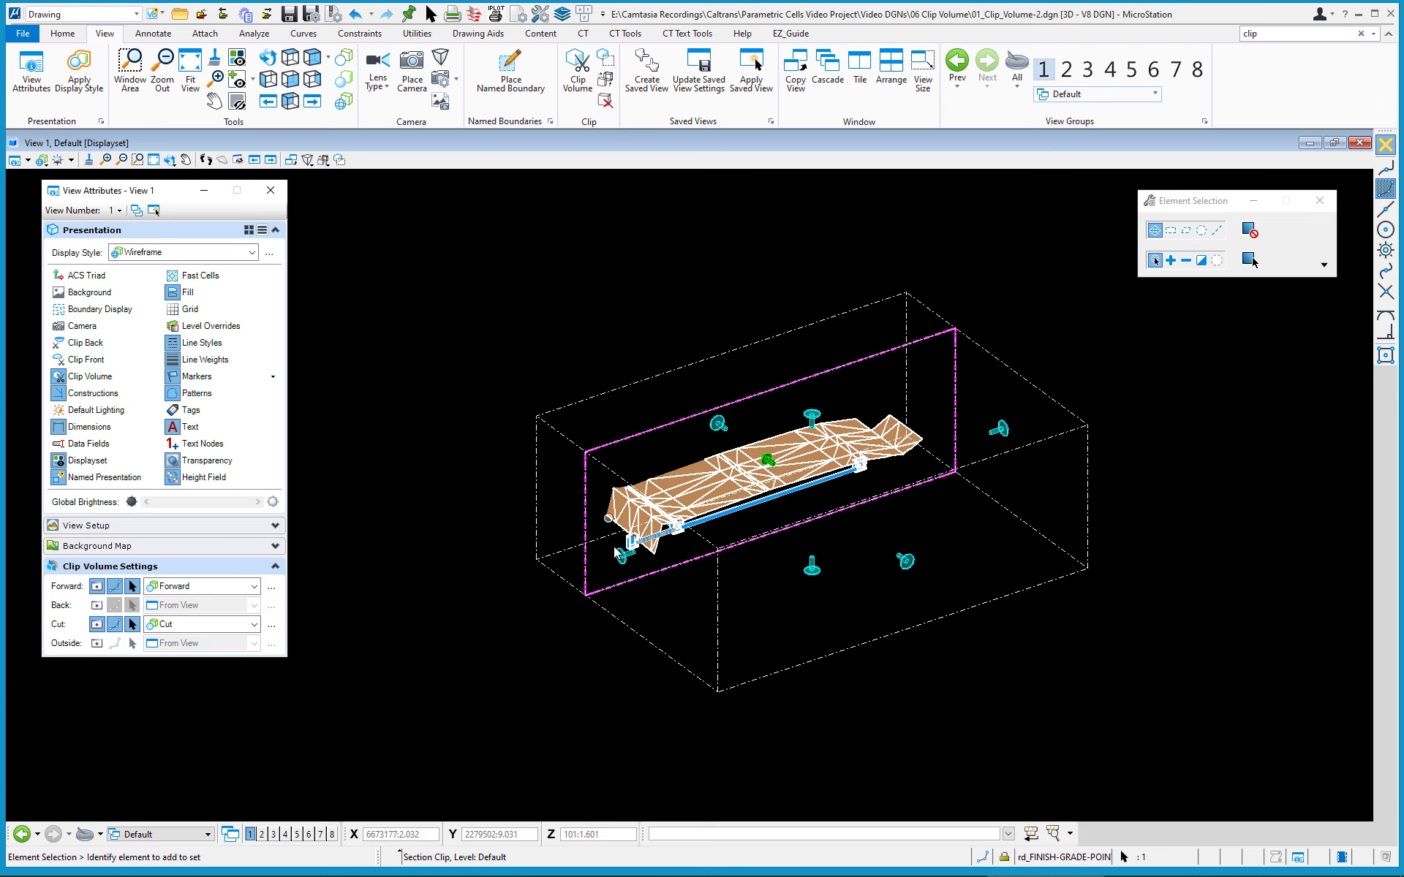
# Try moving the clip volume's back boundary through the section plane to its front side, and restore it
pyautogui.keyDown('shift'); pyautogui.moveTo(664, 559); pyautogui.dragTo(699, 534, button='middle'); pyautogui.keyUp('shift')
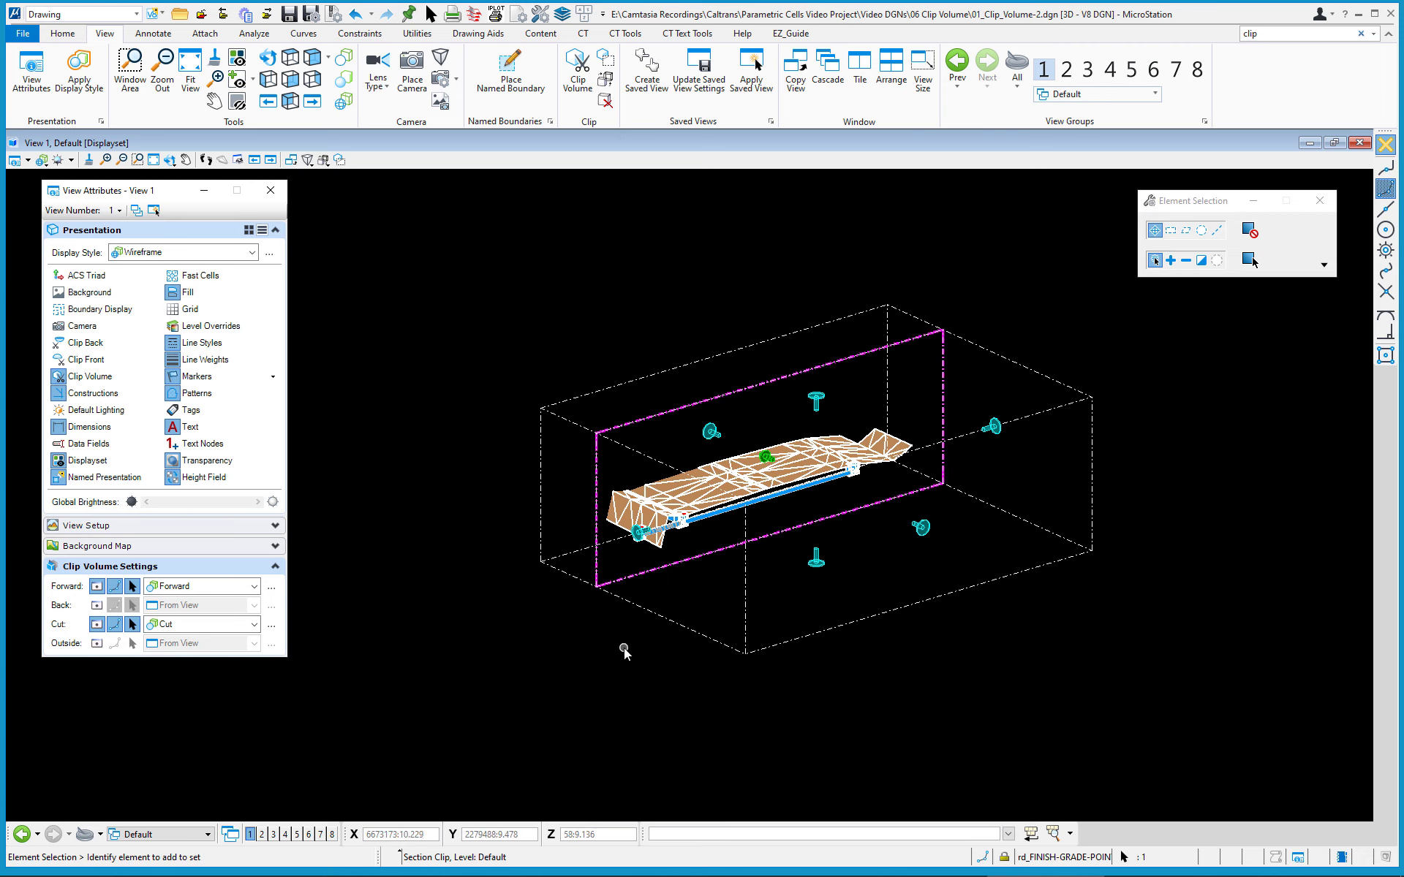
pyautogui.scroll(5, 674, 532)
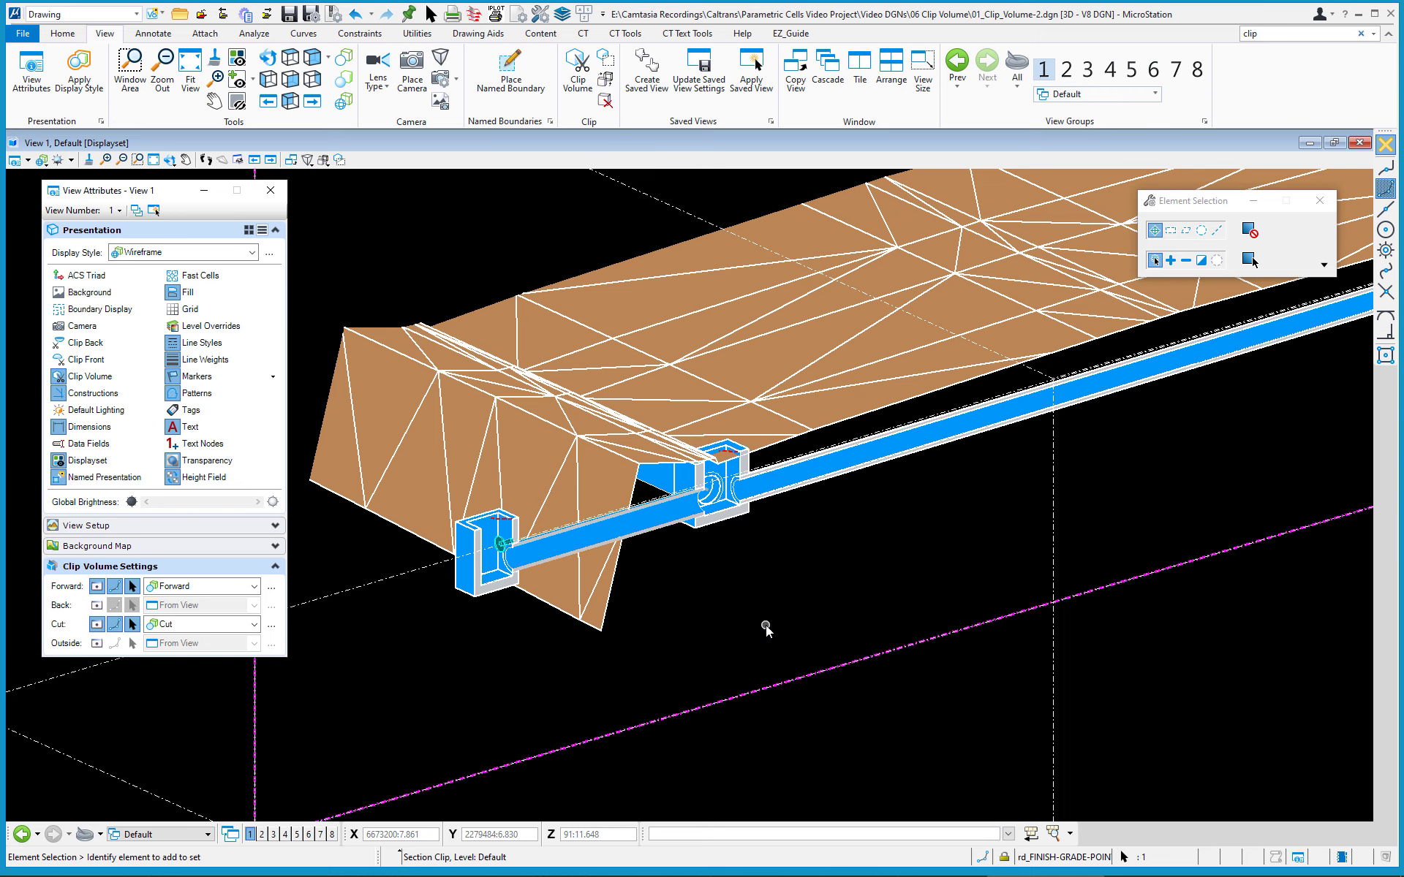
pyautogui.scroll(-5, 805, 629)
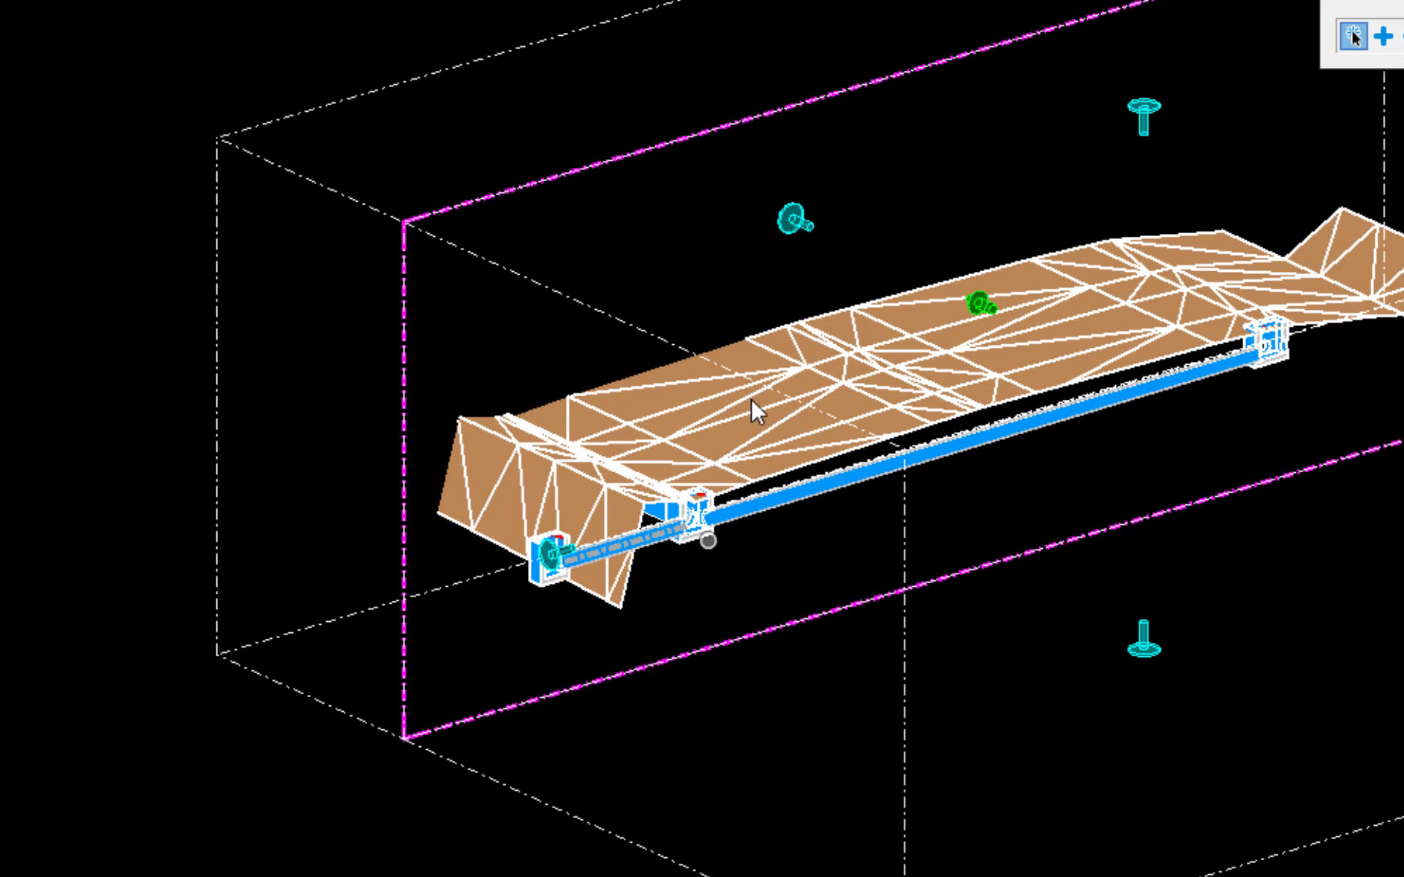
pyautogui.click(791, 217)
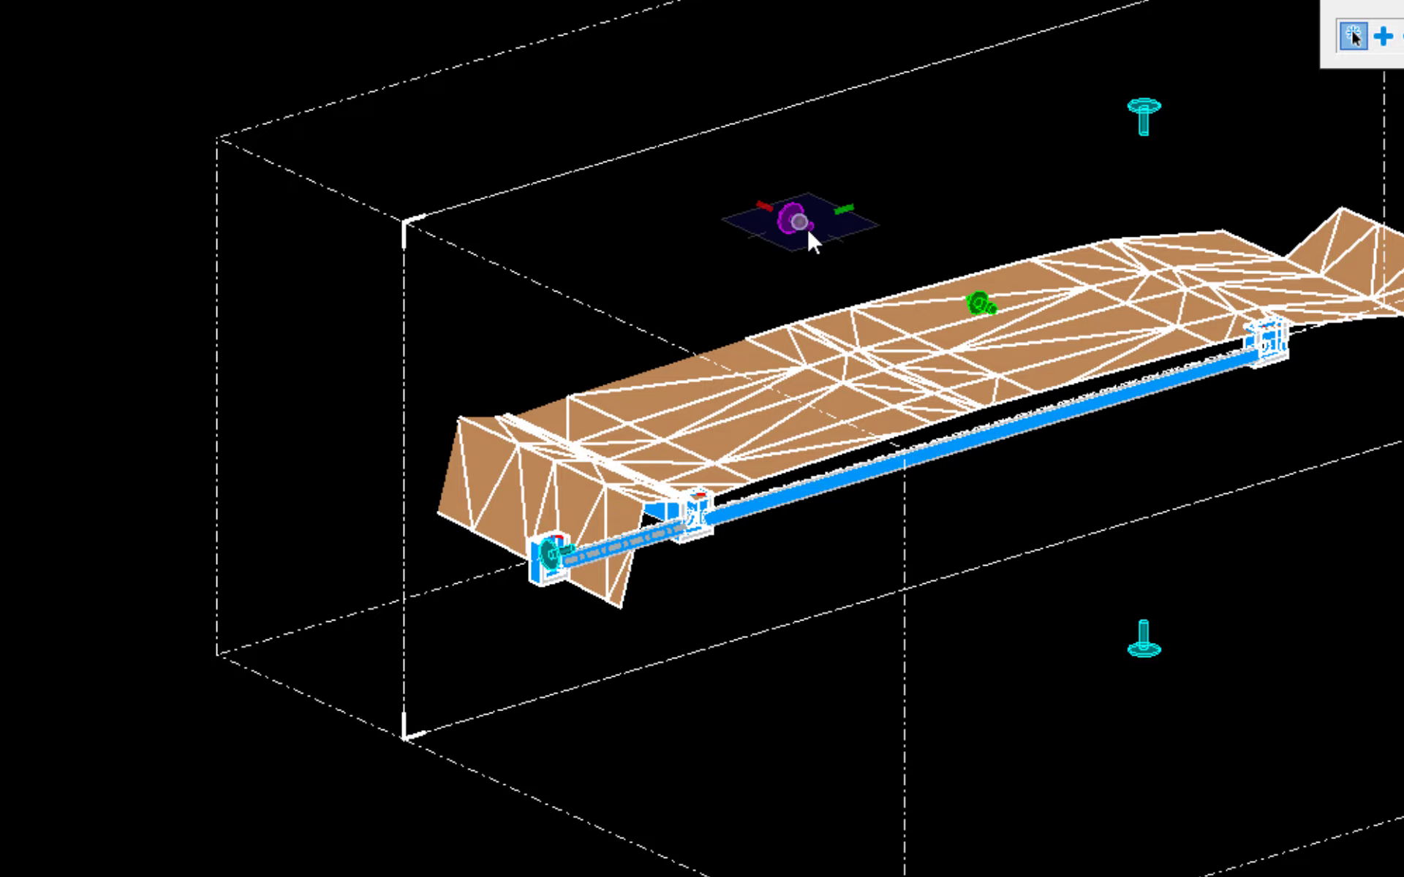
pyautogui.keyDown('shift'); pyautogui.moveTo(585, 338); pyautogui.dragTo(624, 745, button='middle'); pyautogui.keyUp('shift')
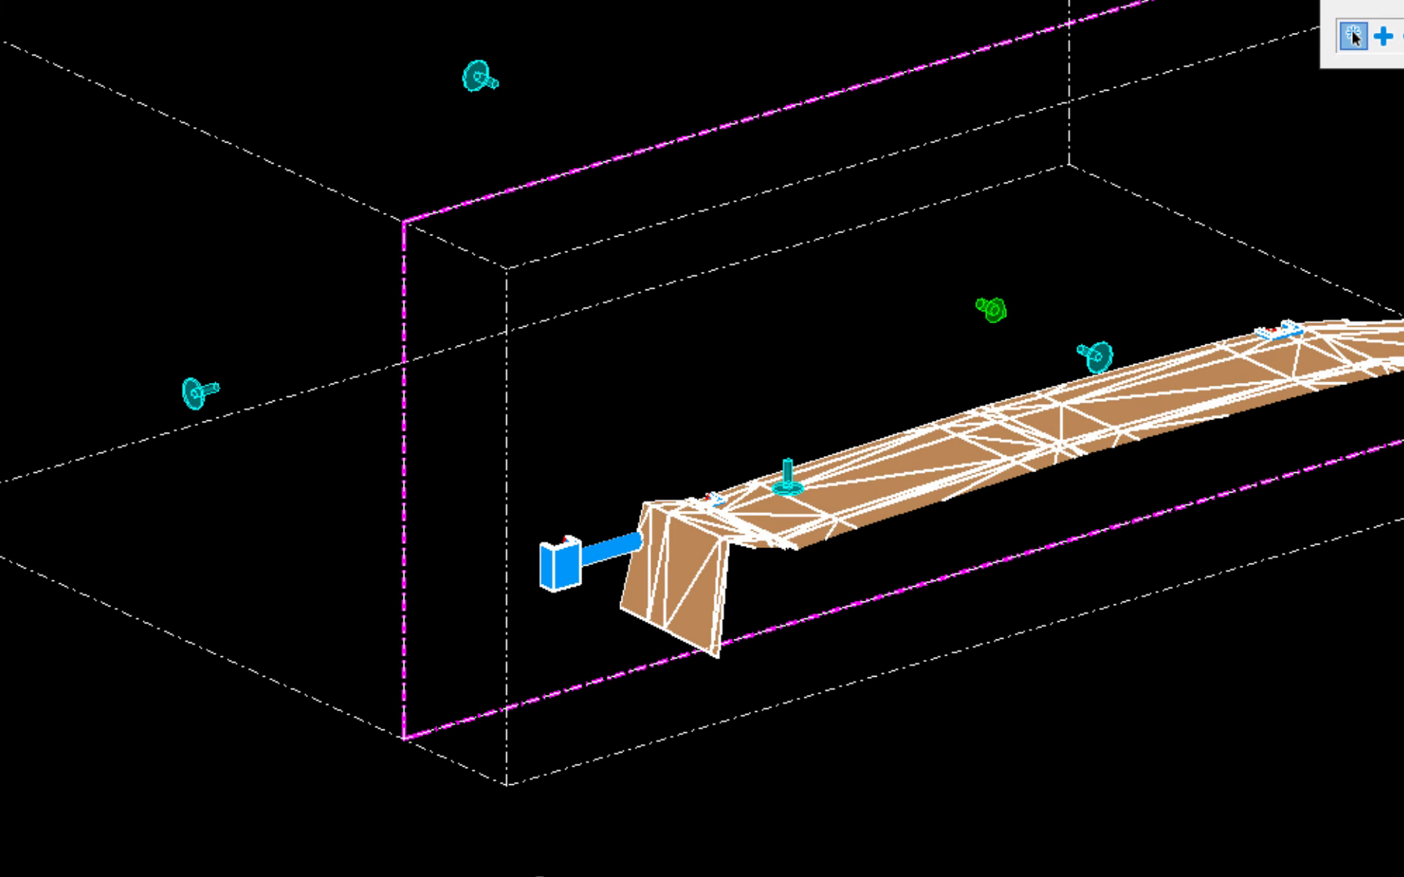
pyautogui.keyDown('shift'); pyautogui.moveTo(541, 873); pyautogui.dragTo(539, 870, button='middle'); pyautogui.keyUp('shift')
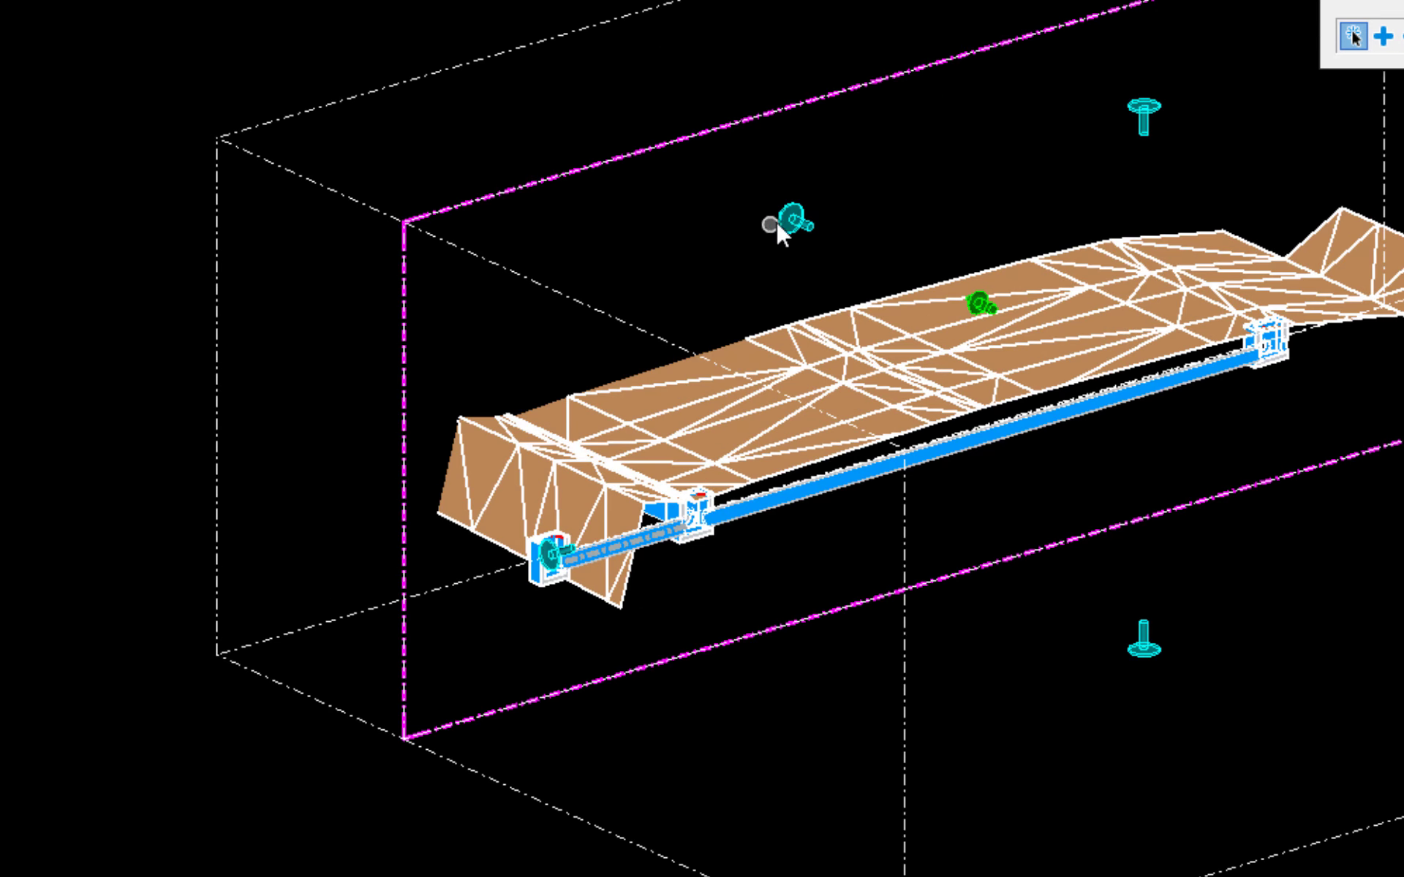
# Move the clip volume's back boundary closer to the section plane to narrow the visible strip of roadway
pyautogui.keyDown('shift'); pyautogui.moveTo(736, 194); pyautogui.dragTo(371, 595, button='middle'); pyautogui.keyUp('shift')
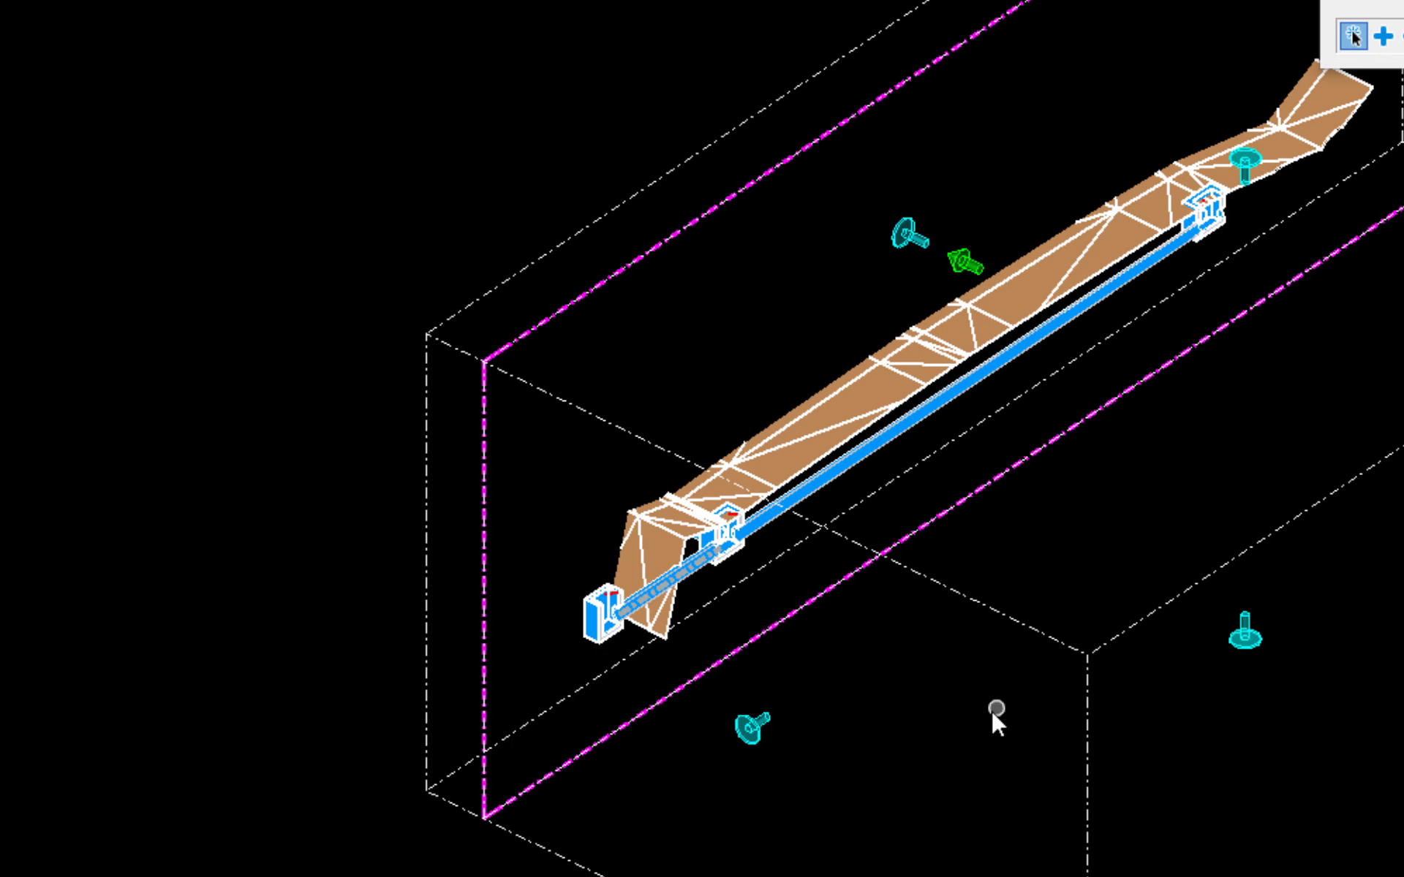
pyautogui.keyDown('shift'); pyautogui.moveTo(996, 717); pyautogui.dragTo(781, 660, button='middle'); pyautogui.keyUp('shift')
pyautogui.moveTo(1068, 604); pyautogui.dragTo(777, 580, button='middle')
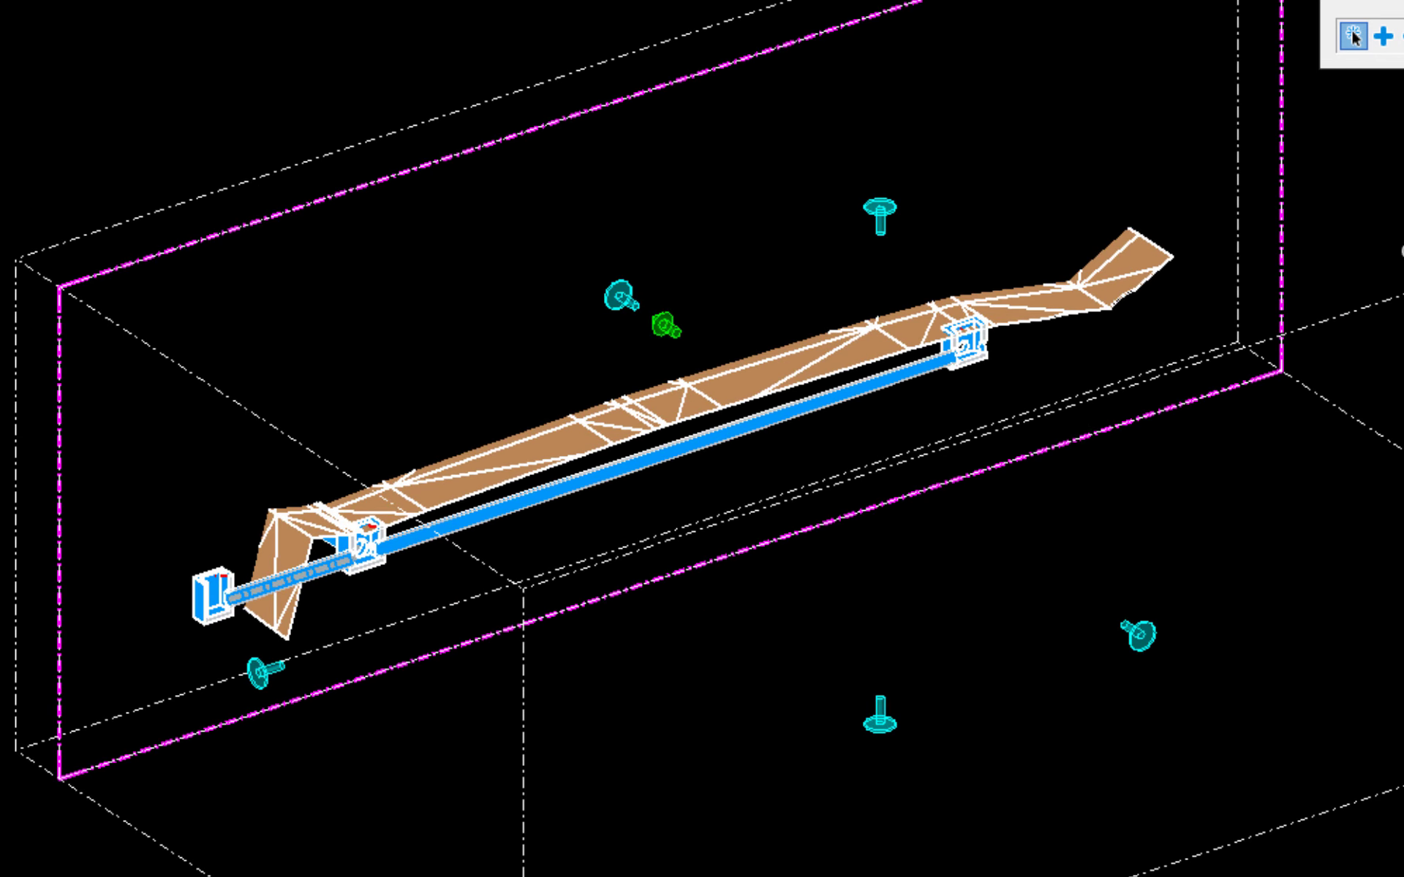
# Shorten the clip volume to end just past the inner inlet, and bring its front boundary closer to the section plane
pyautogui.keyDown('shift'); pyautogui.moveTo(1309, 376); pyautogui.dragTo(734, 584, button='middle'); pyautogui.keyUp('shift')
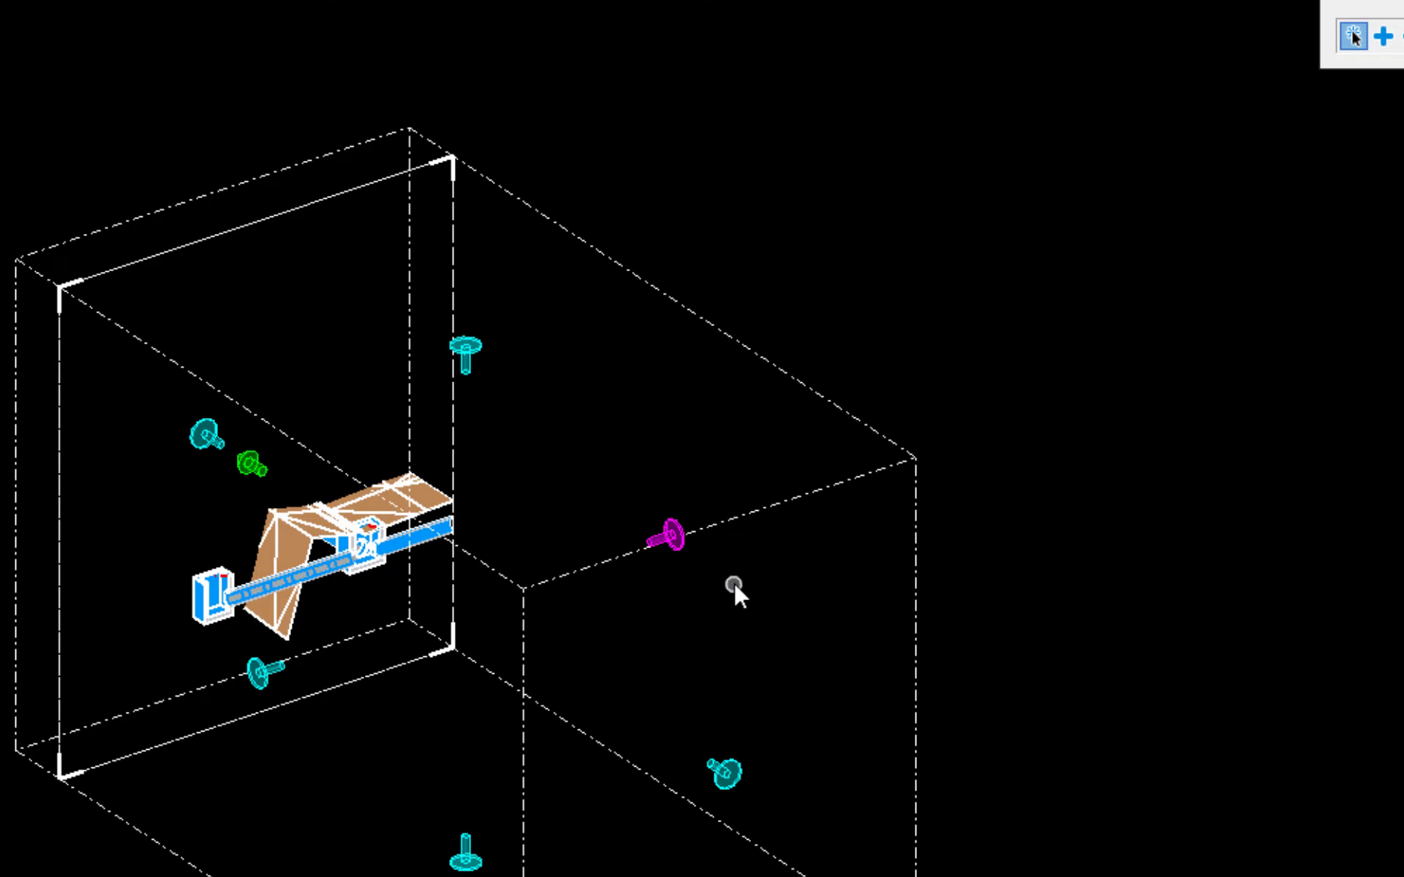
pyautogui.click(724, 774)
pyautogui.moveTo(663, 749); pyautogui.dragTo(465, 568)
pyautogui.scroll(5, 314, 650)
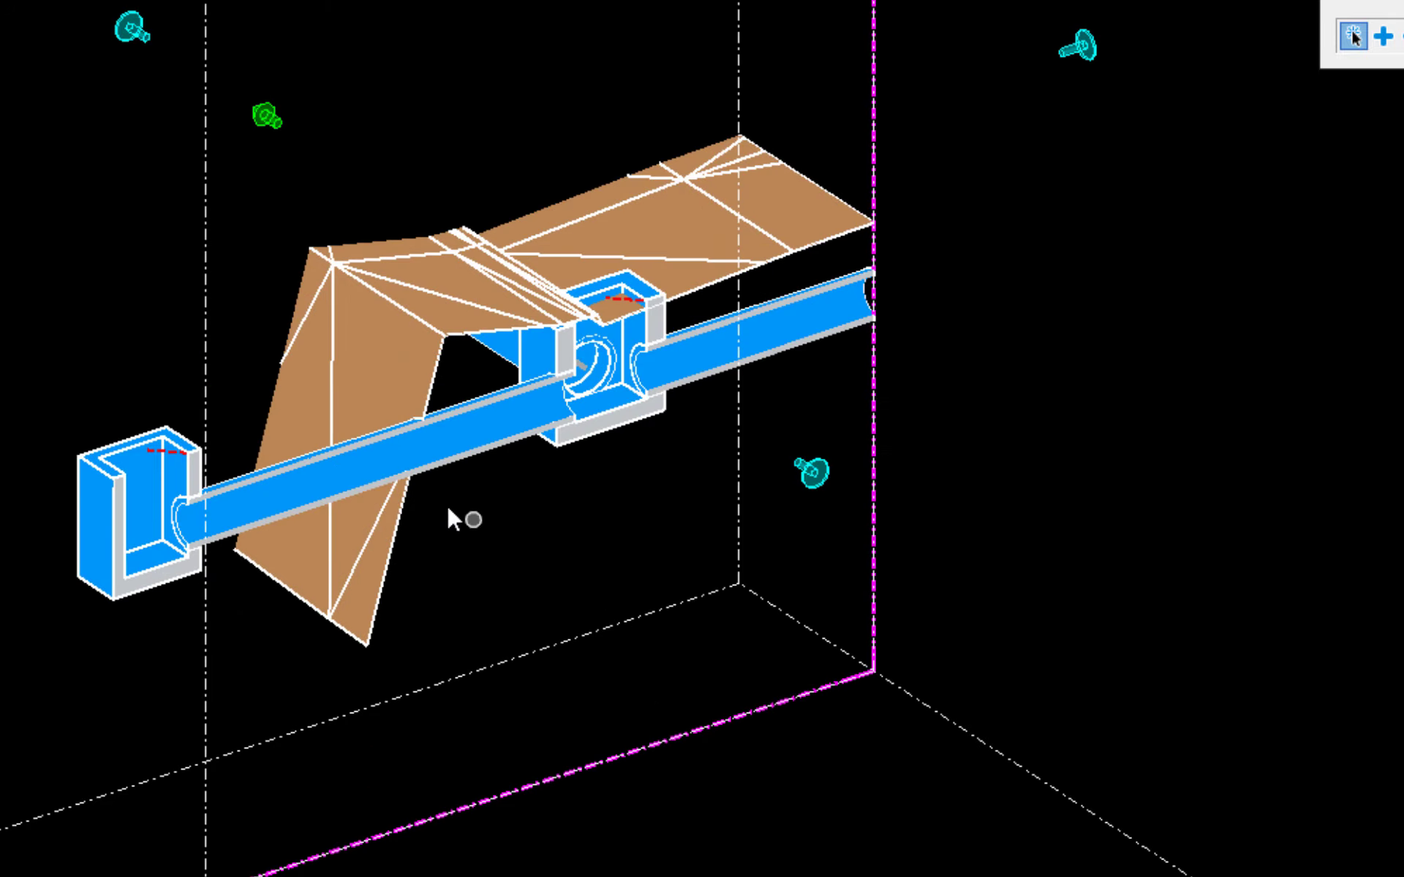
# Flip the clip volume's section direction to show the opposite side, and flip it back
pyautogui.keyDown('shift'); pyautogui.moveTo(454, 517); pyautogui.dragTo(310, 463, button='middle'); pyautogui.keyUp('shift')
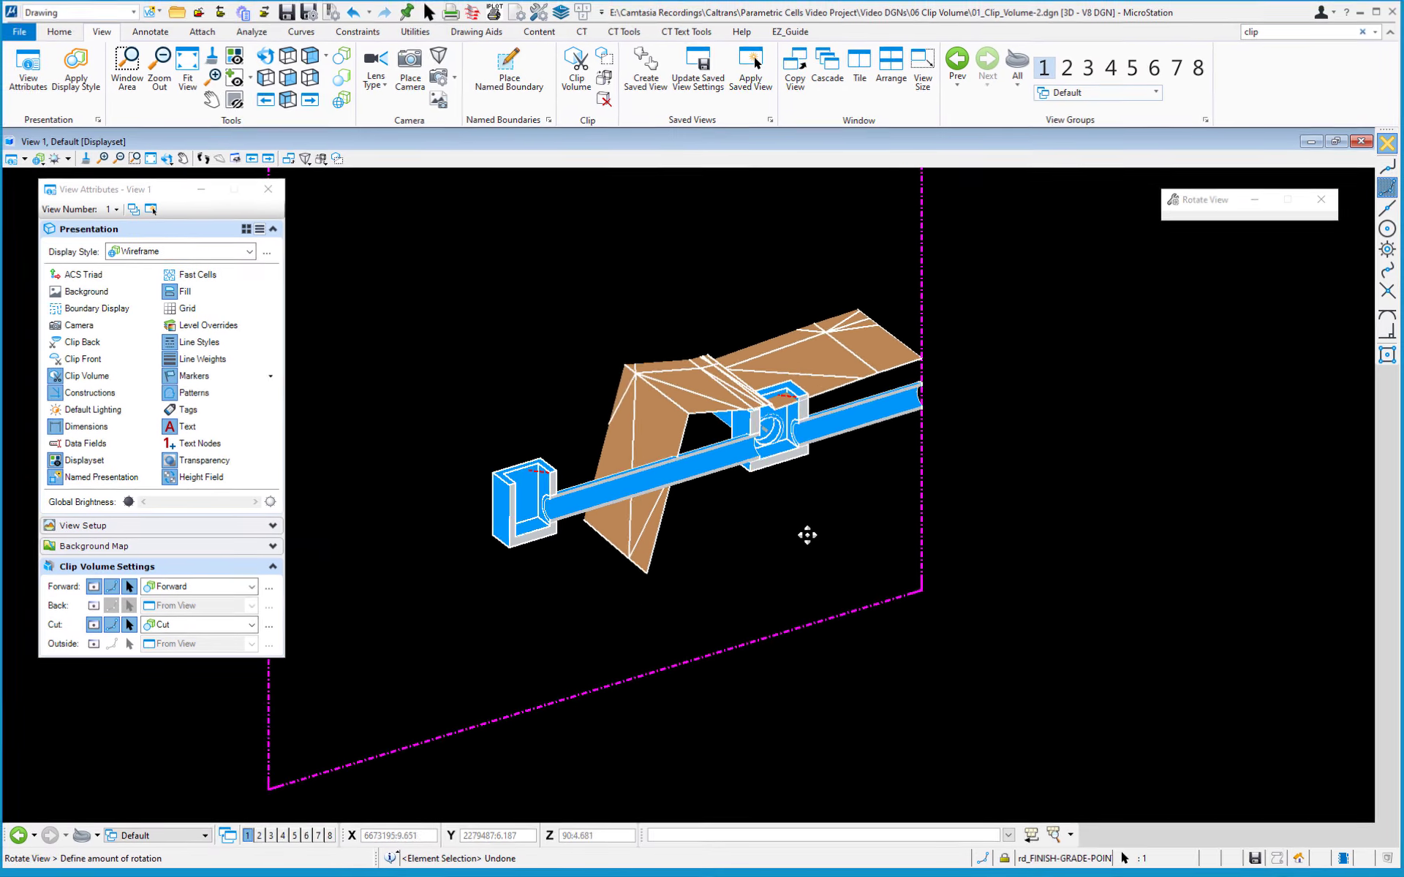
pyautogui.keyDown('shift'); pyautogui.moveTo(833, 556); pyautogui.dragTo(841, 556, button='middle'); pyautogui.keyUp('shift')
pyautogui.rightClick(838, 534)
pyautogui.scroll(-2, 831, 533)
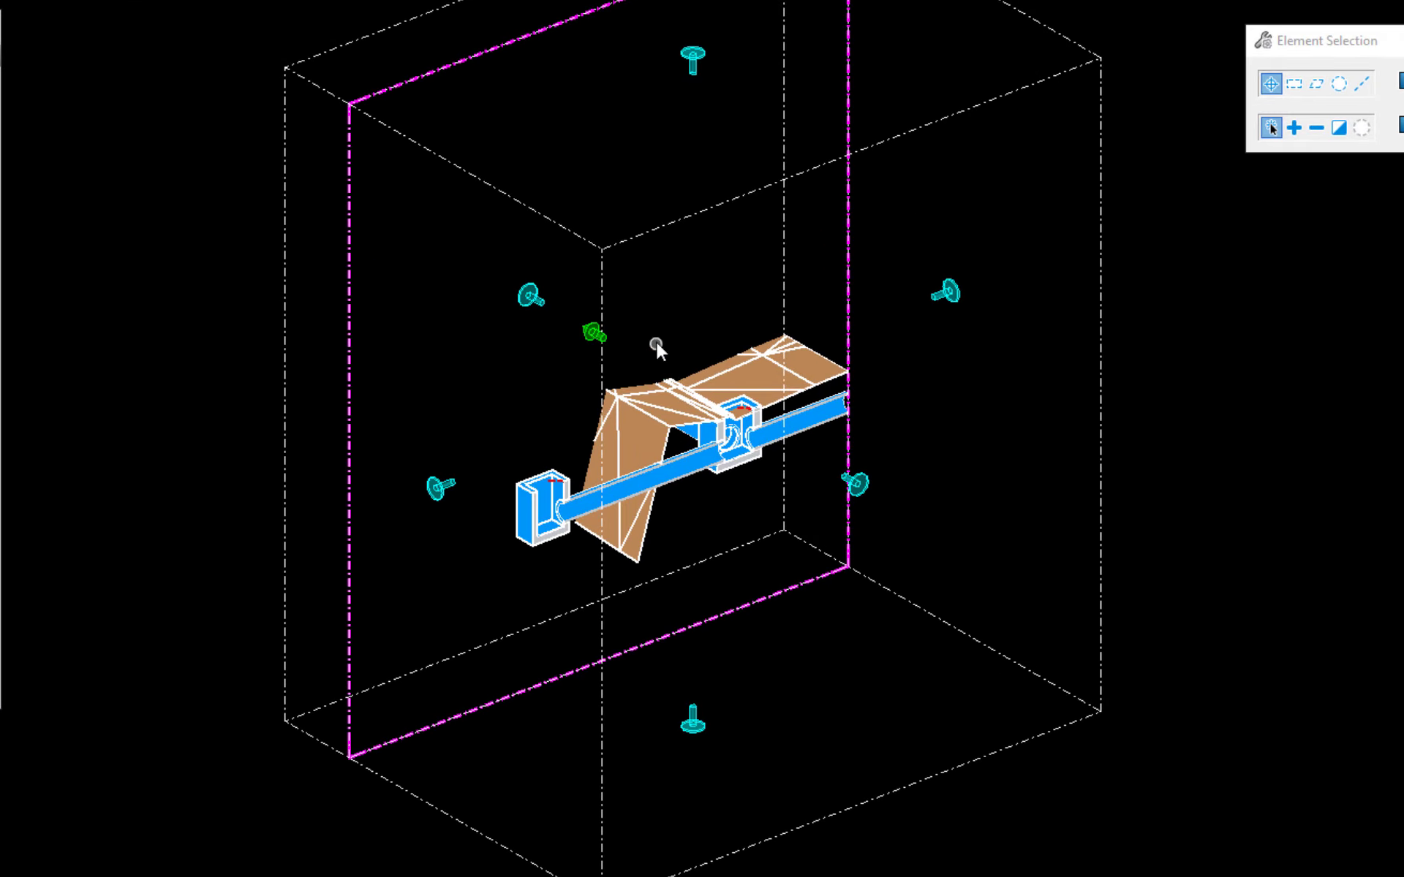
pyautogui.keyDown('shift'); pyautogui.moveTo(736, 405); pyautogui.dragTo(797, 400, button='middle'); pyautogui.keyUp('shift')
pyautogui.click(743, 338)
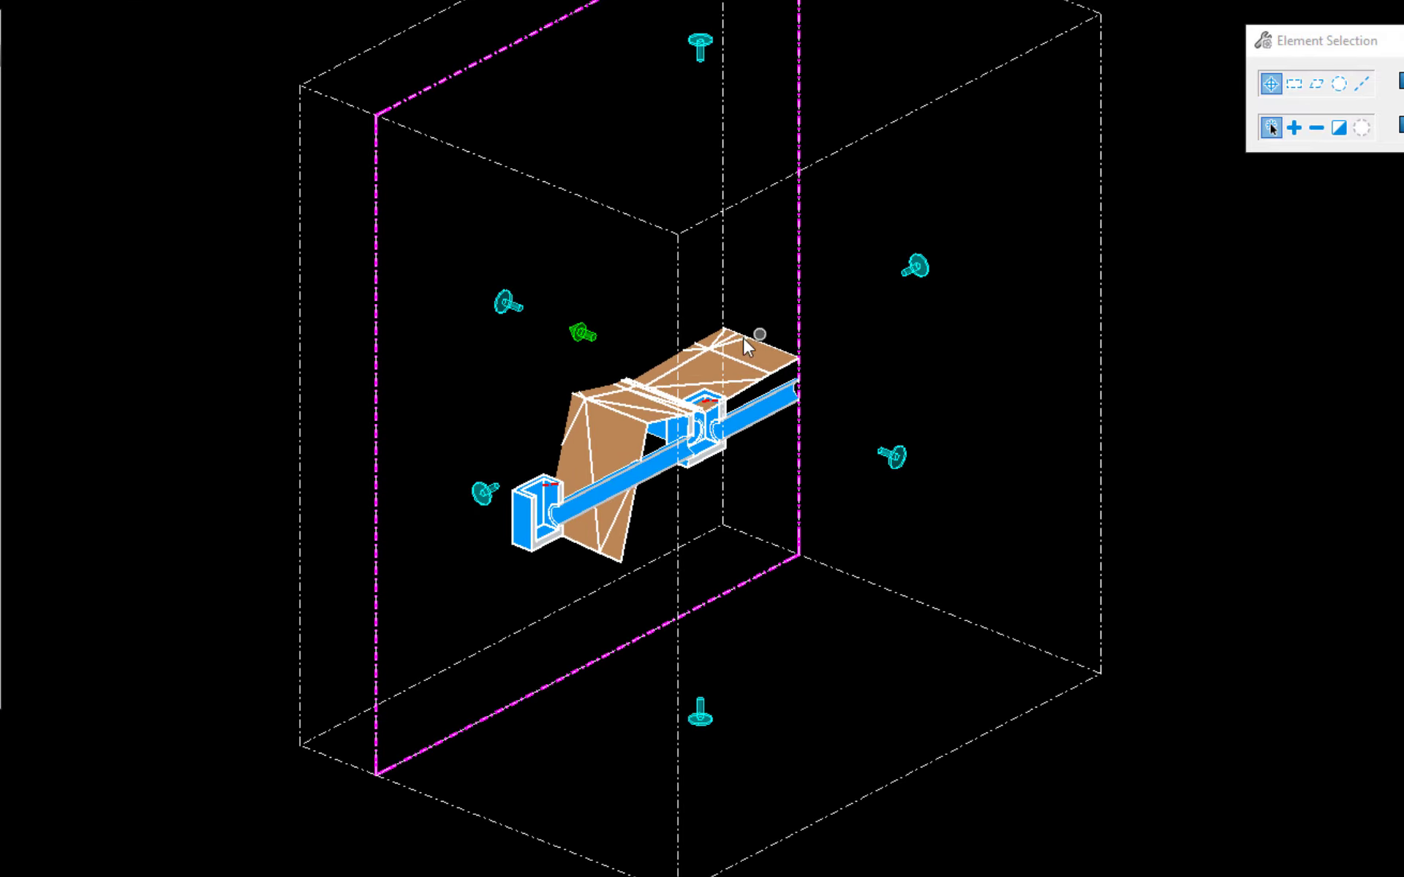
pyautogui.rightClick(582, 336)
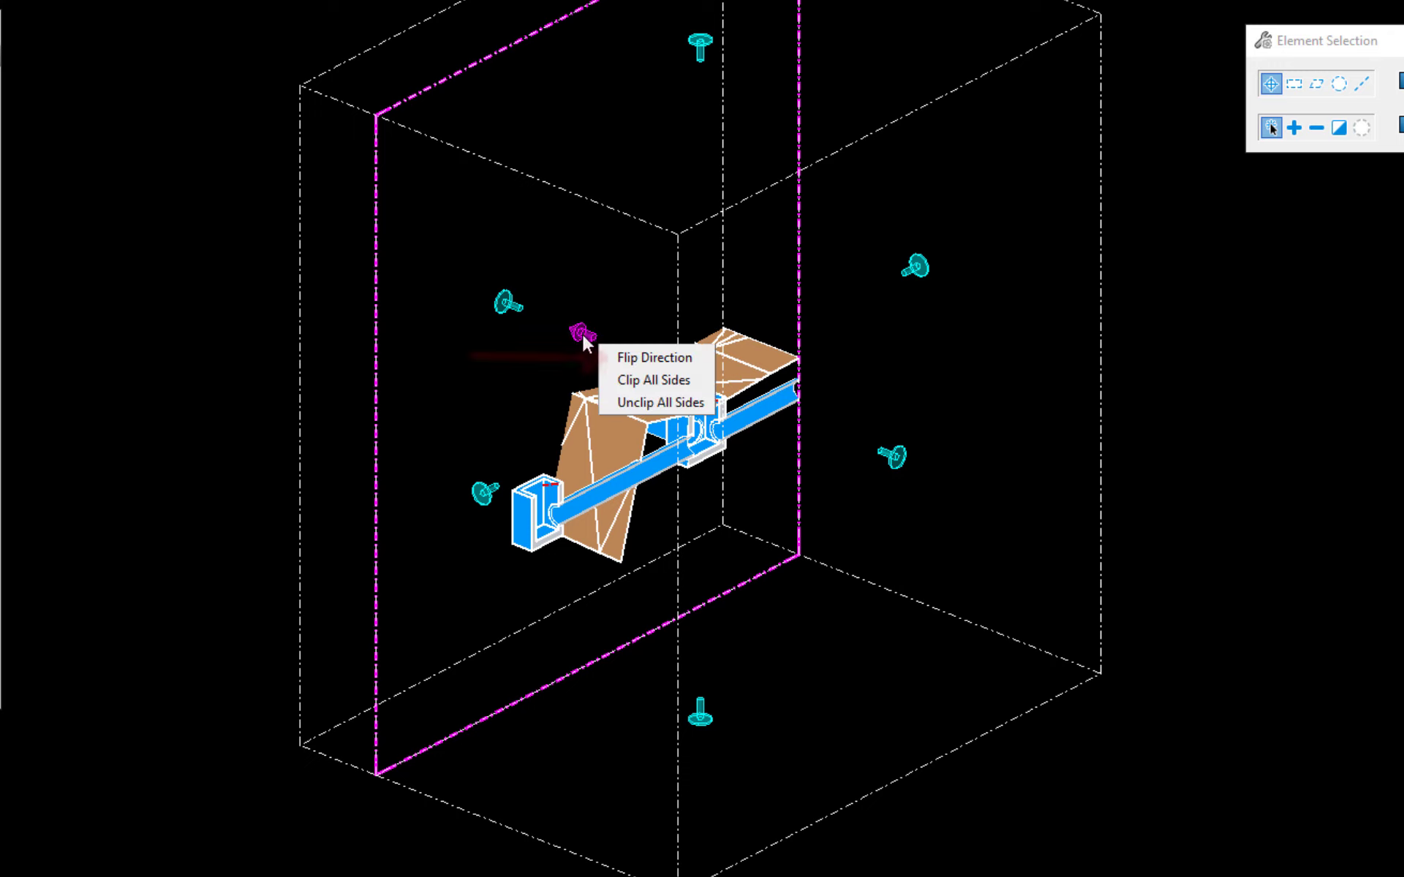
pyautogui.click(651, 358)
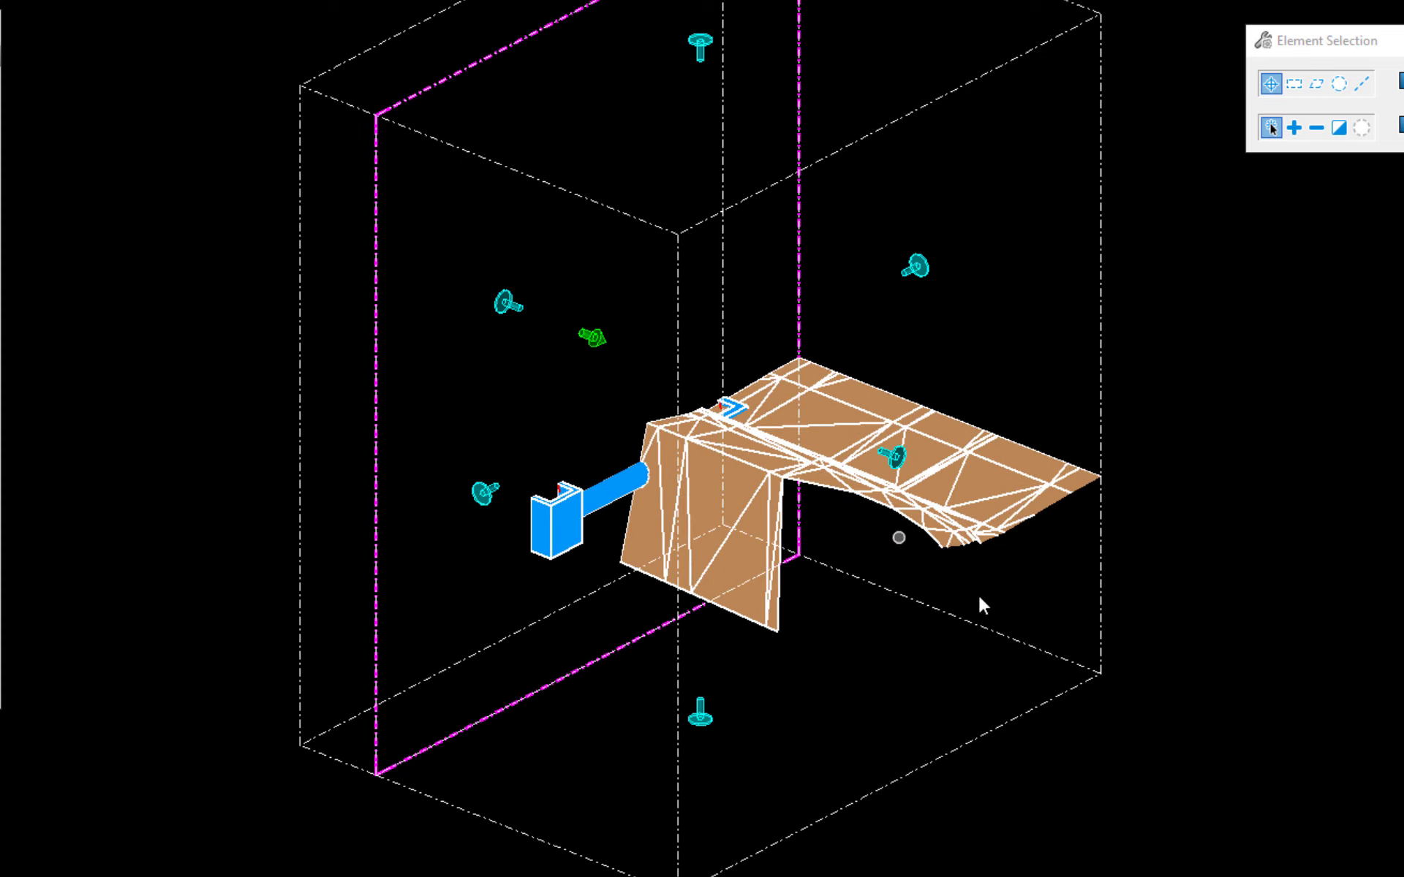
pyautogui.rightClick(601, 337)
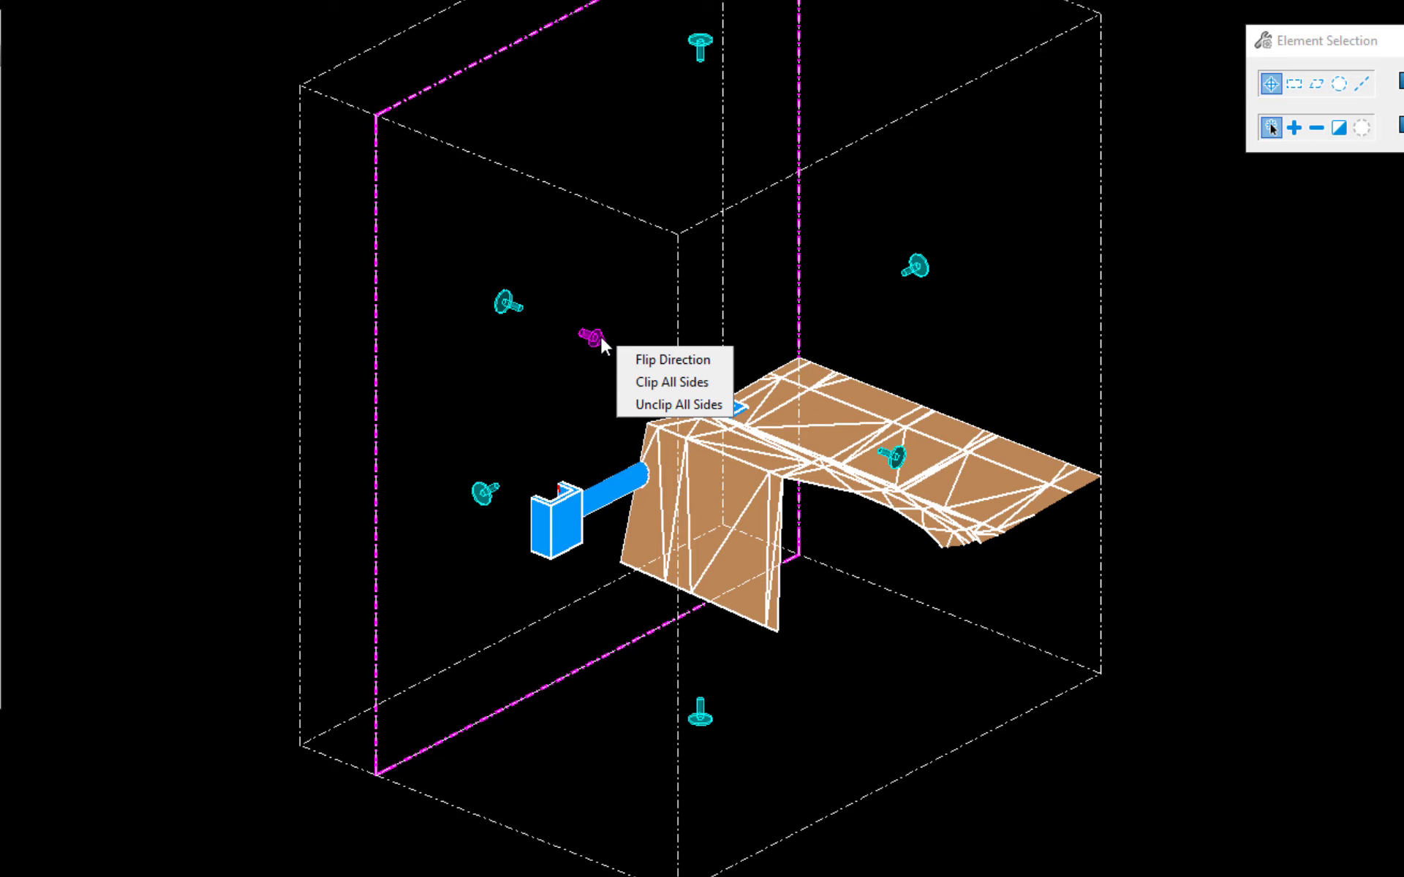
pyautogui.click(672, 360)
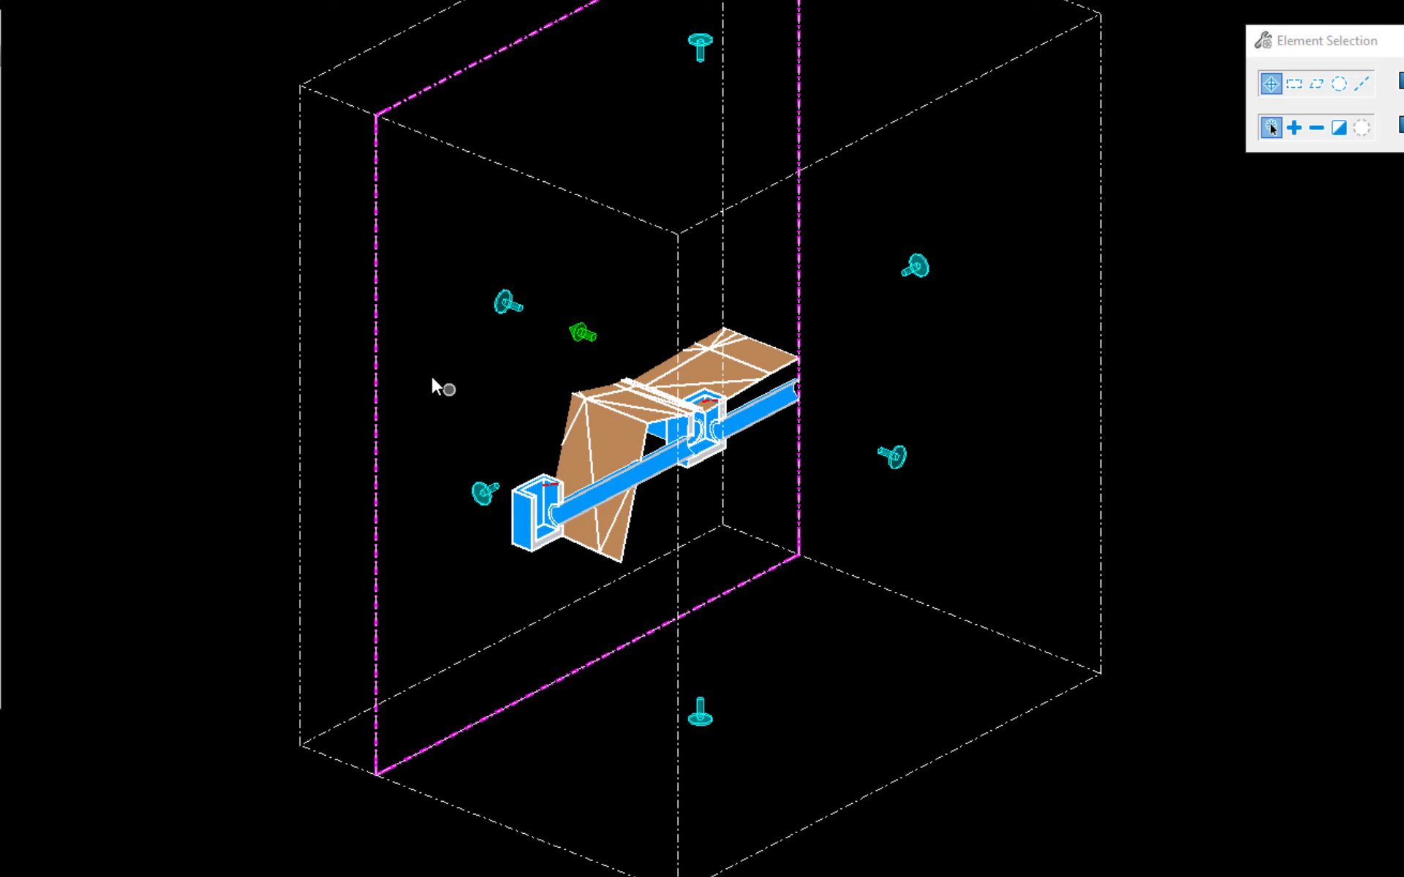
# Select the inner inlet with its adjoining pipes, excluding the outer inlet and the pipe running between the two inlets
pyautogui.moveTo(473, 410)
pyautogui.keyDown('shift'); pyautogui.mouseDown(button='middle')
pyautogui.moveTo(420, 388)
pyautogui.moveTo(451, 407)
pyautogui.mouseUp(button='middle'); pyautogui.keyUp('shift')
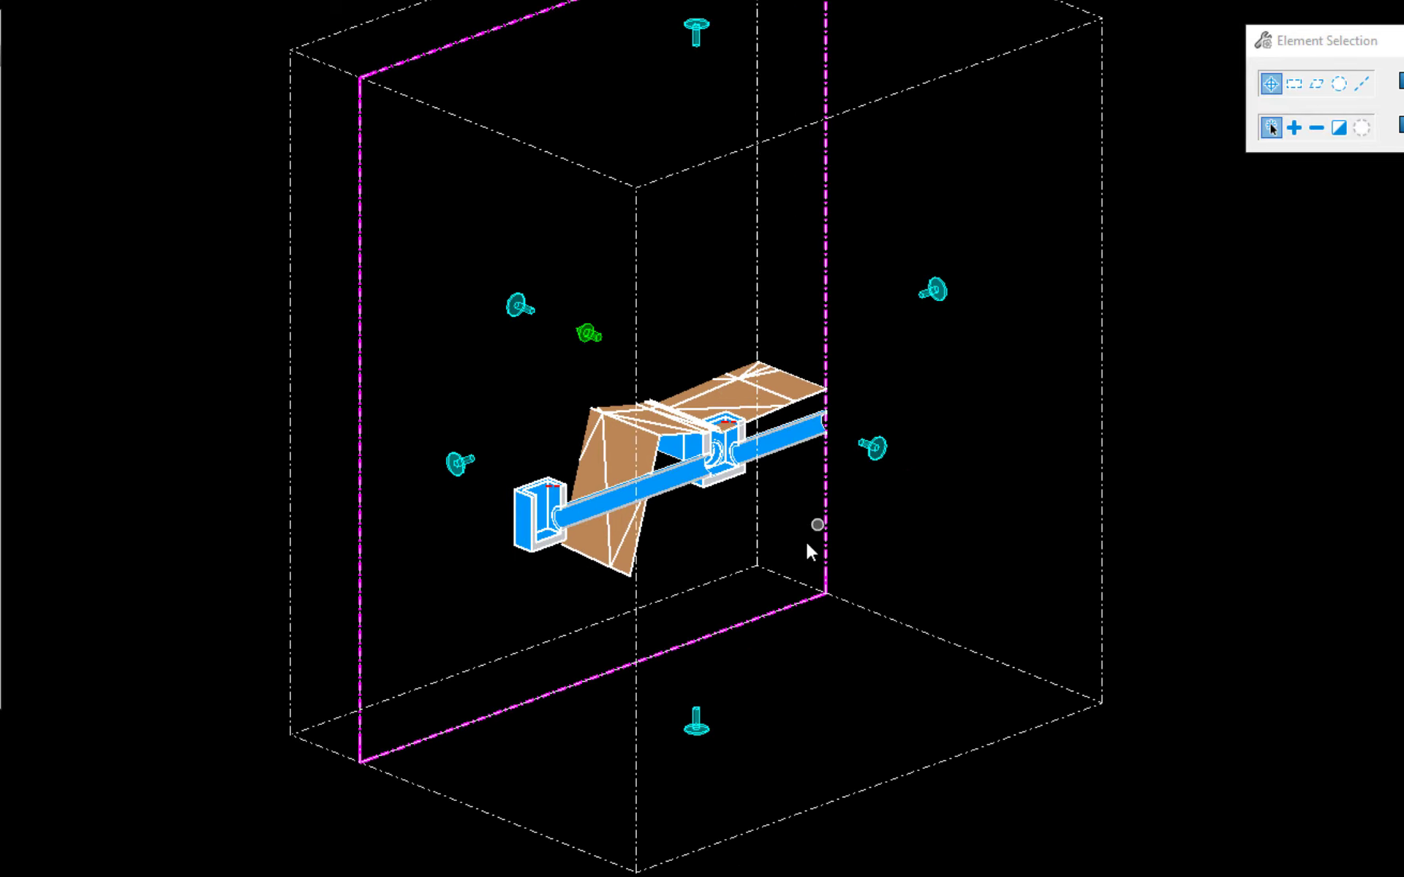
pyautogui.scroll(3, 717, 566)
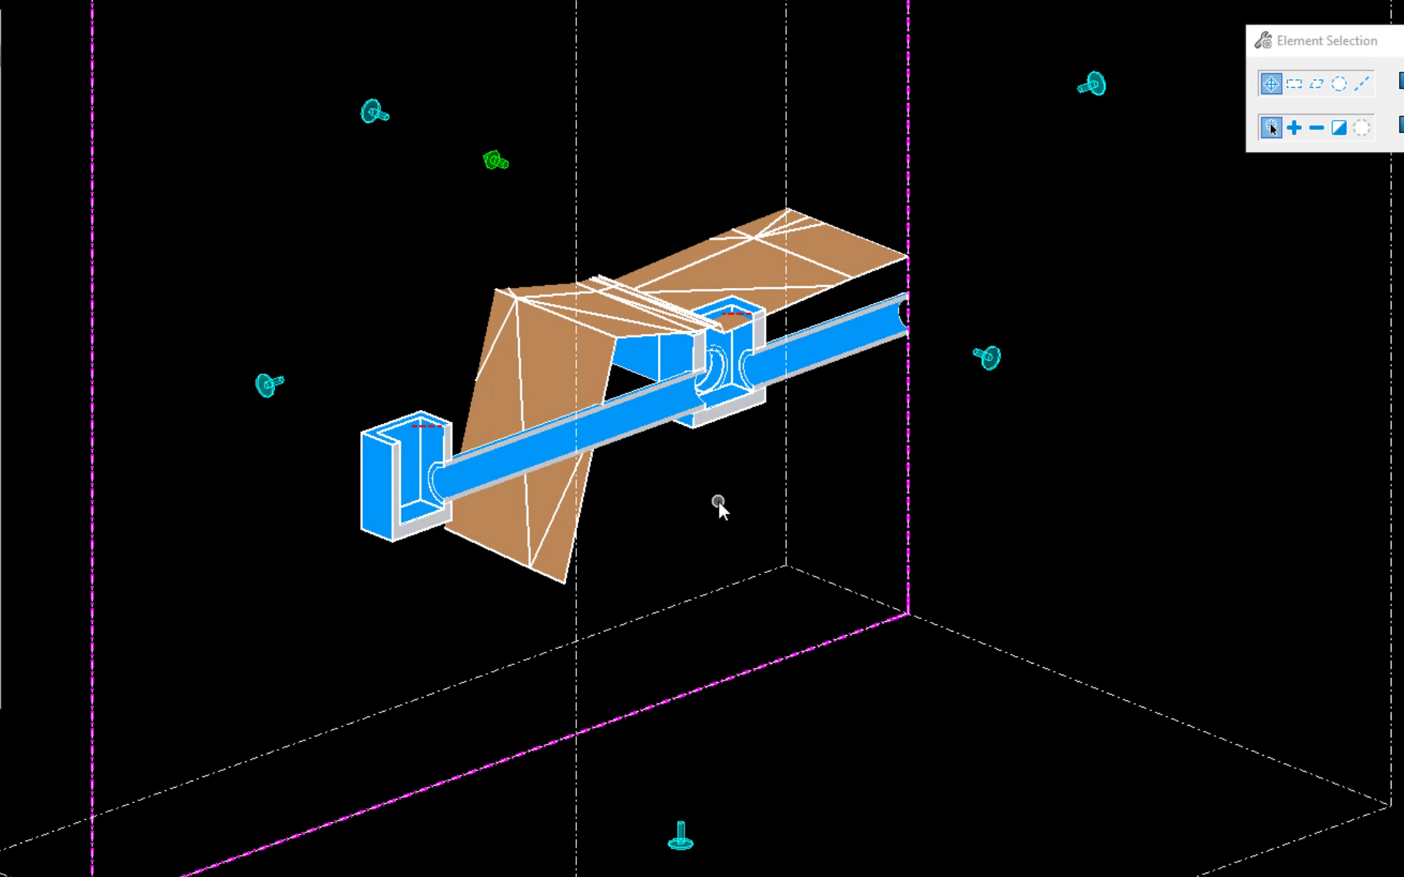
pyautogui.scroll(2, 719, 504)
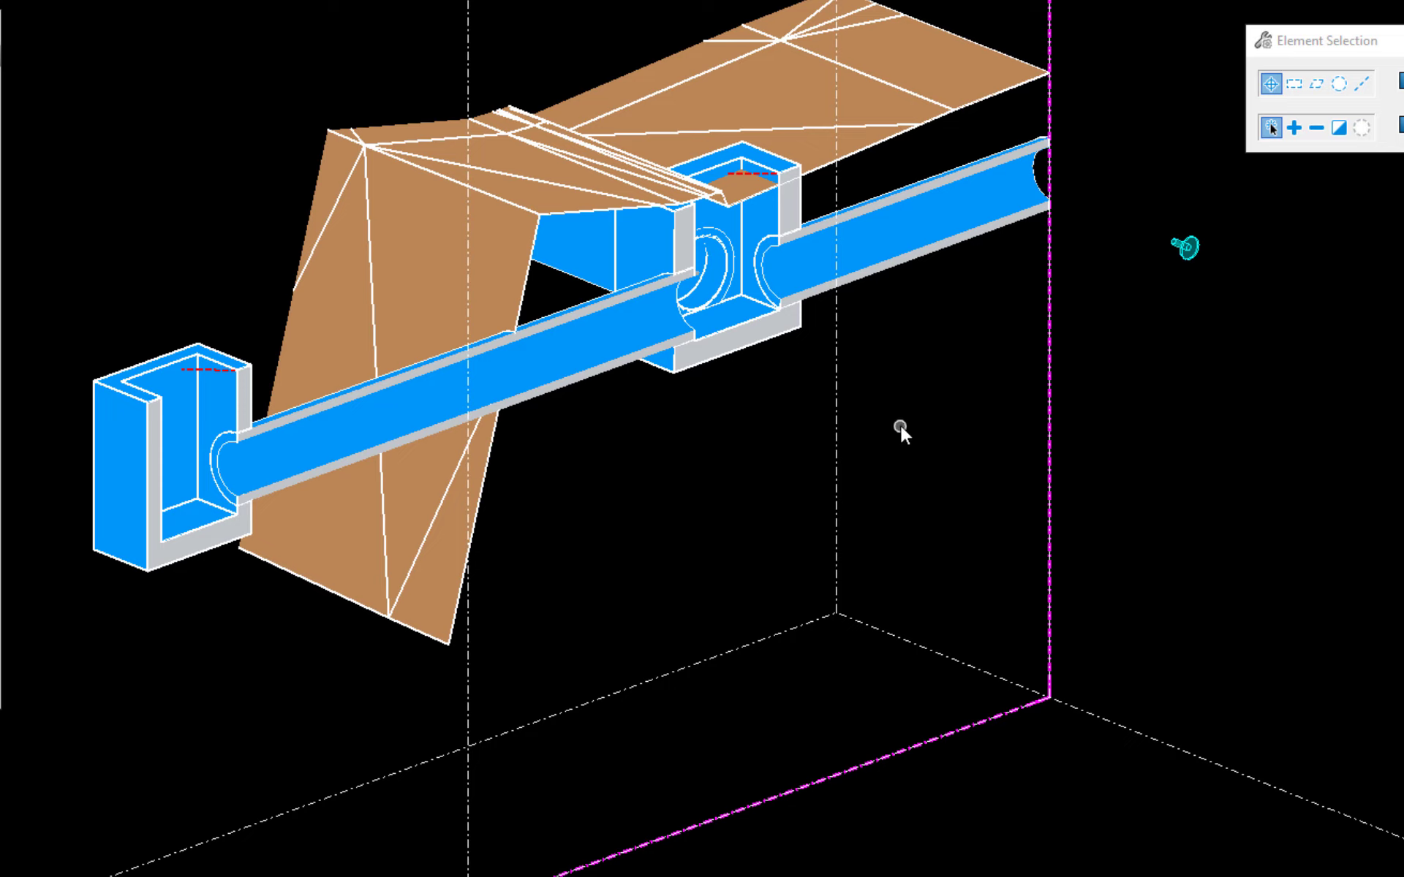
pyautogui.moveTo(900, 424); pyautogui.dragTo(633, 257)
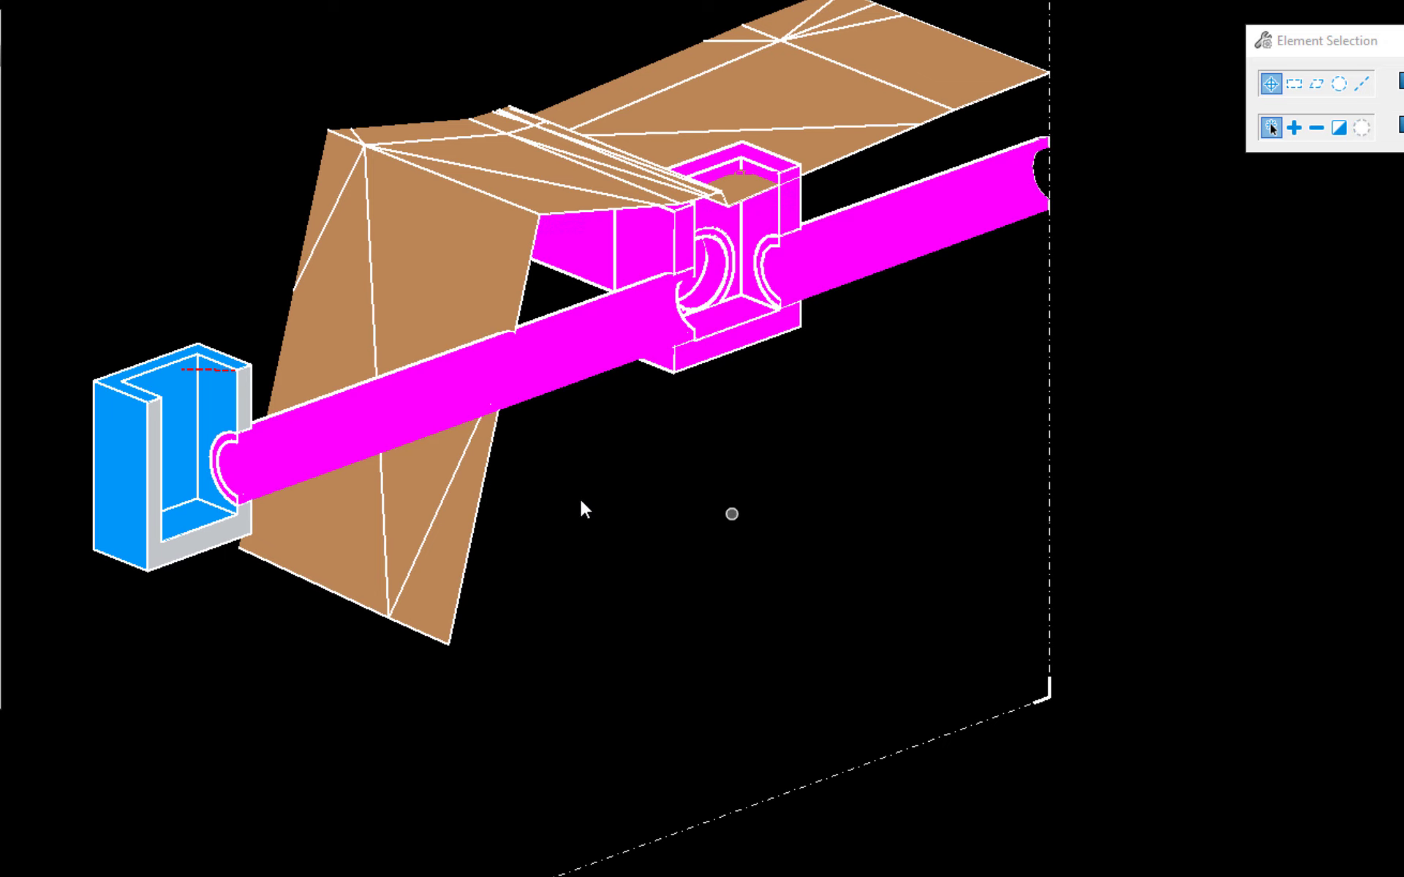
pyautogui.keyDown('ctrl'); pyautogui.moveTo(168, 265); pyautogui.dragTo(87, 418); pyautogui.keyUp('ctrl')
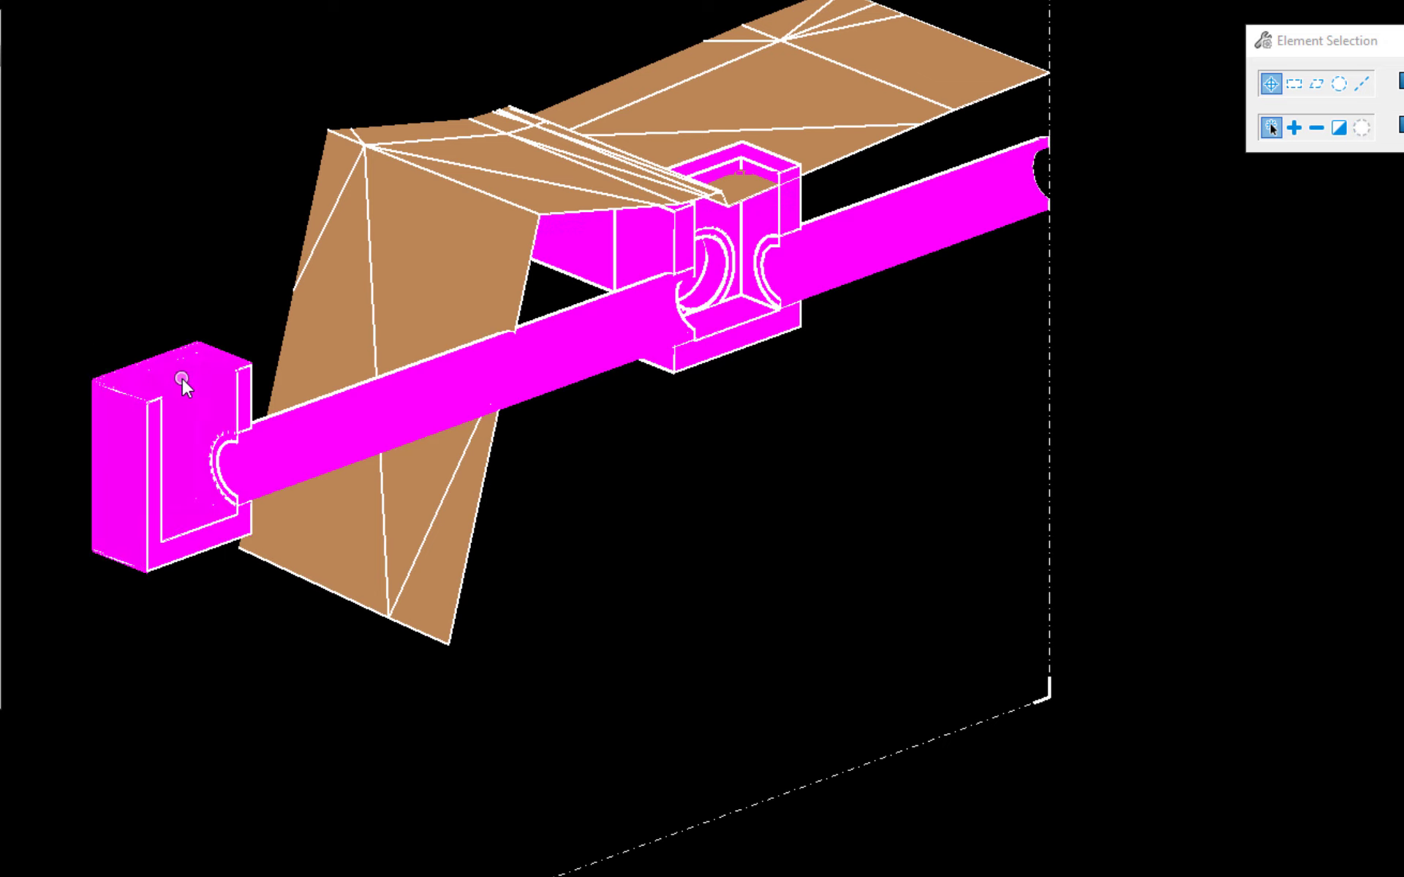
pyautogui.keyDown('ctrl'); pyautogui.click(216, 410); pyautogui.keyUp('ctrl')
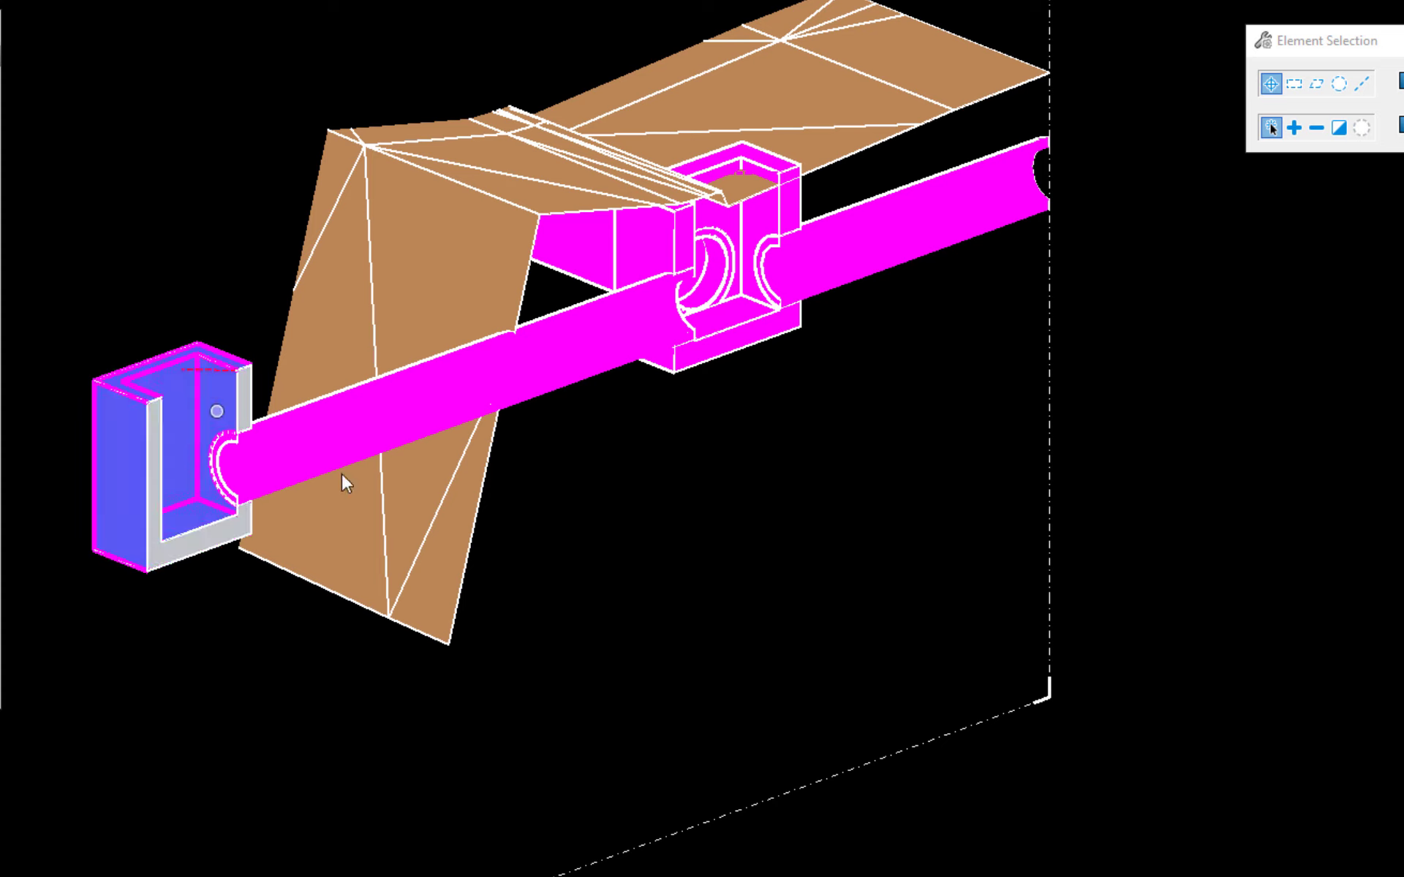
pyautogui.keyDown('ctrl'); pyautogui.click(567, 382); pyautogui.keyUp('ctrl')
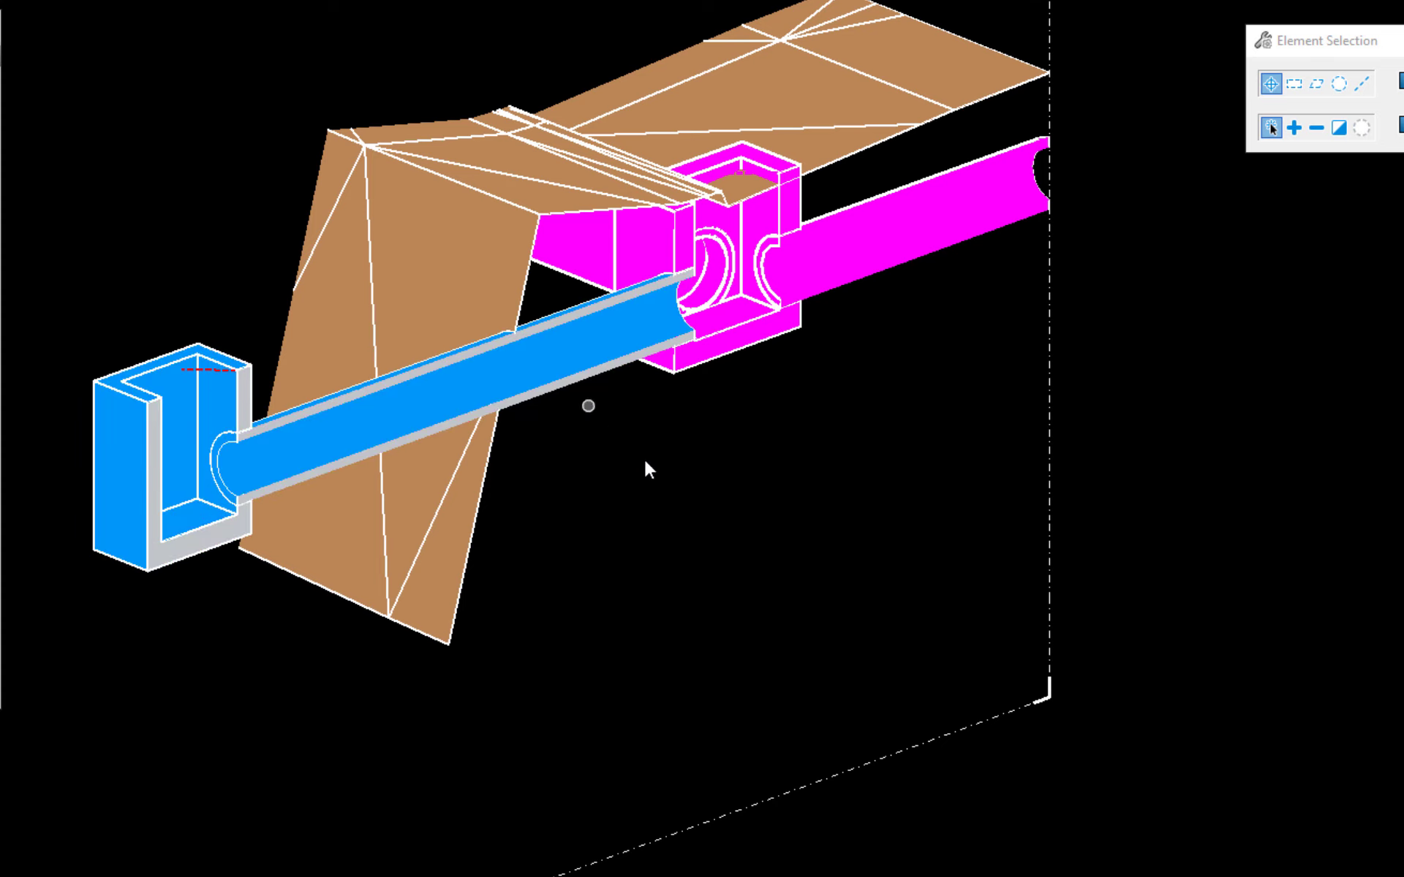
# Isolate the selected inlet and pipes with a displayset, and deselect them to inspect their cut faces
pyautogui.keyDown('shift'); pyautogui.rightClick(794, 411); pyautogui.keyUp('shift')
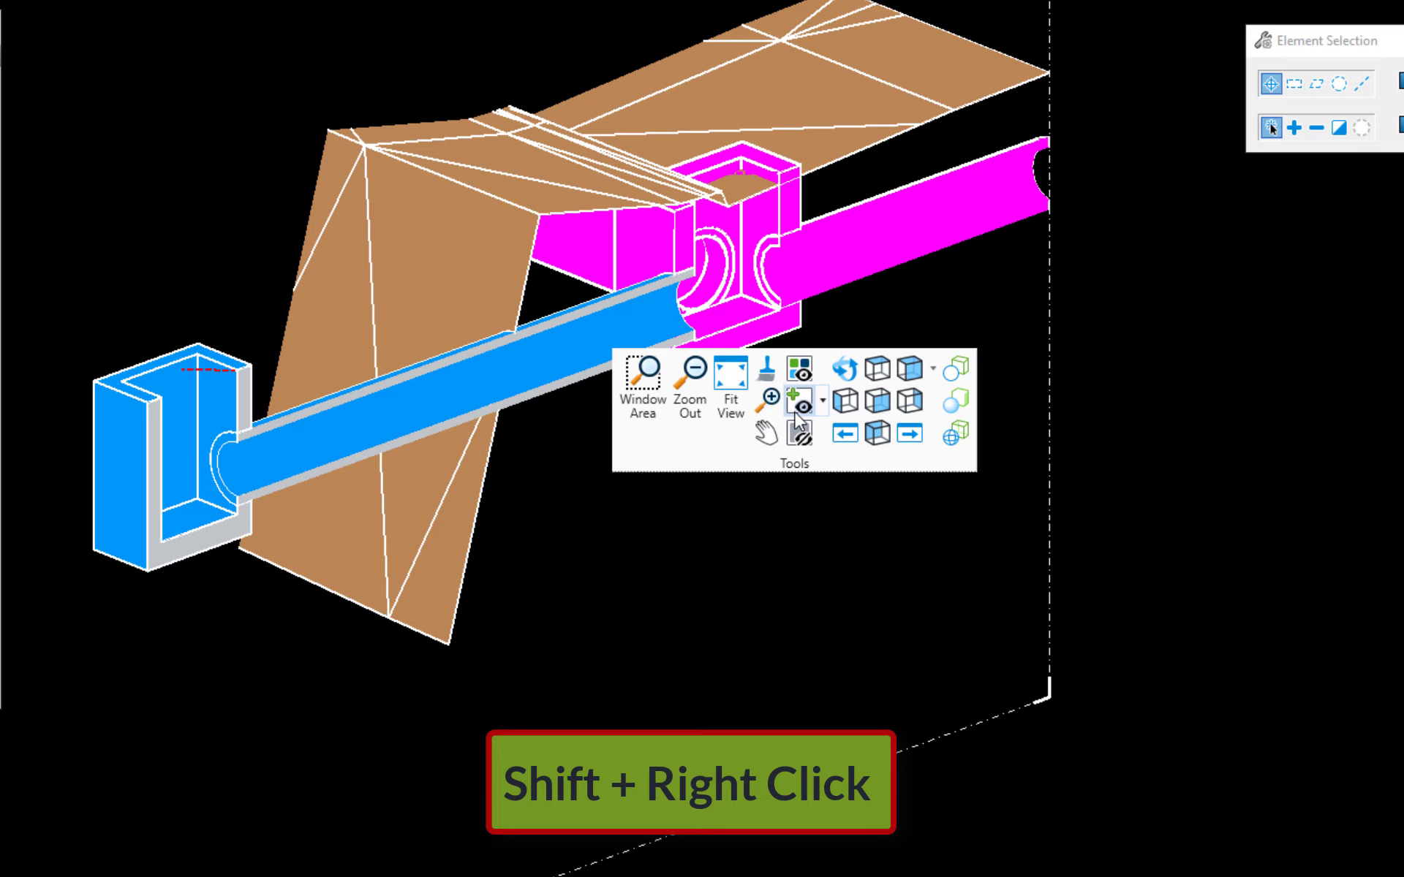
pyautogui.click(798, 372)
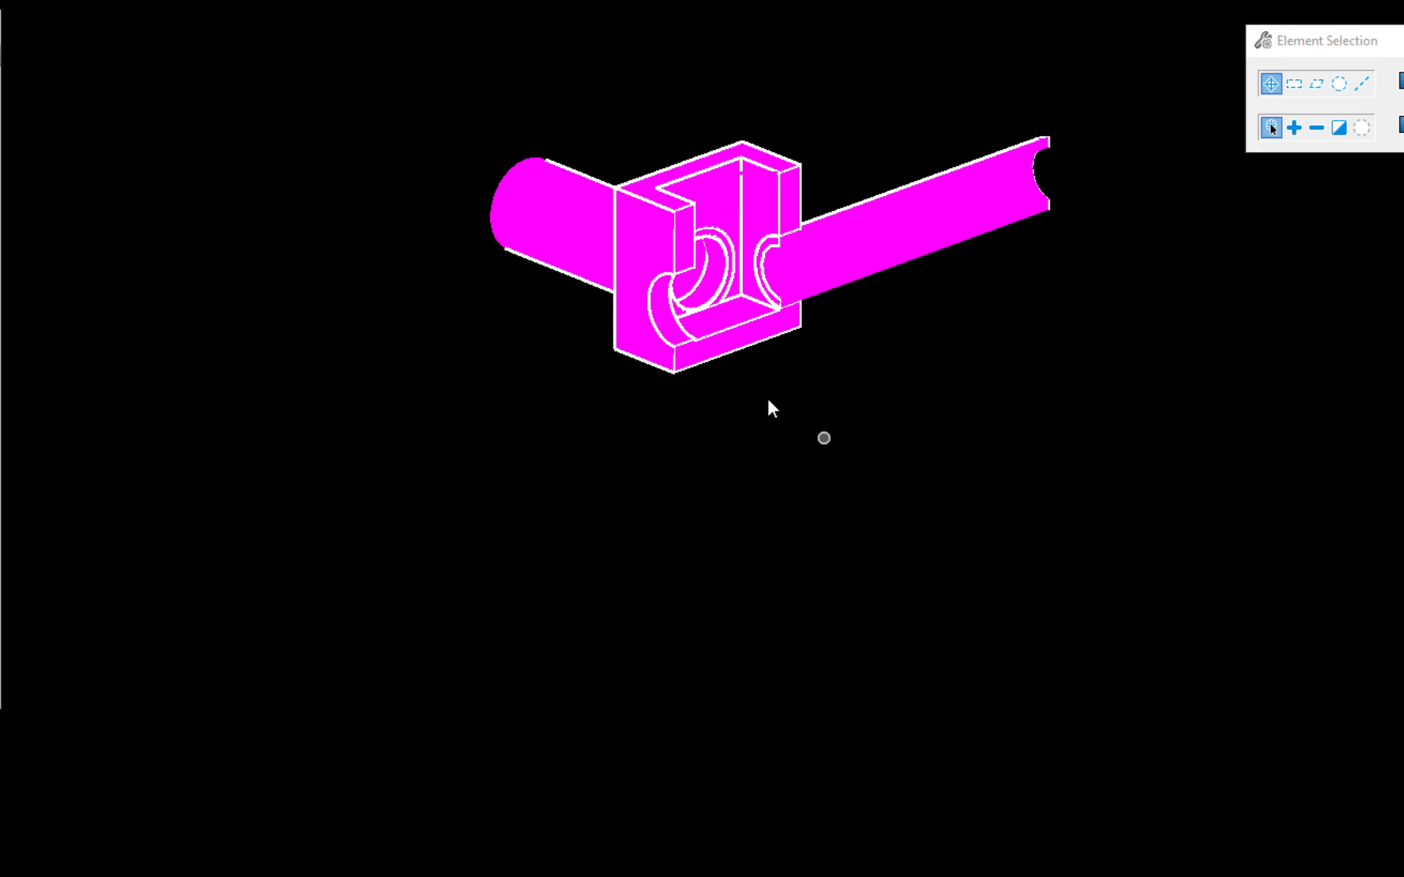
pyautogui.click(834, 427)
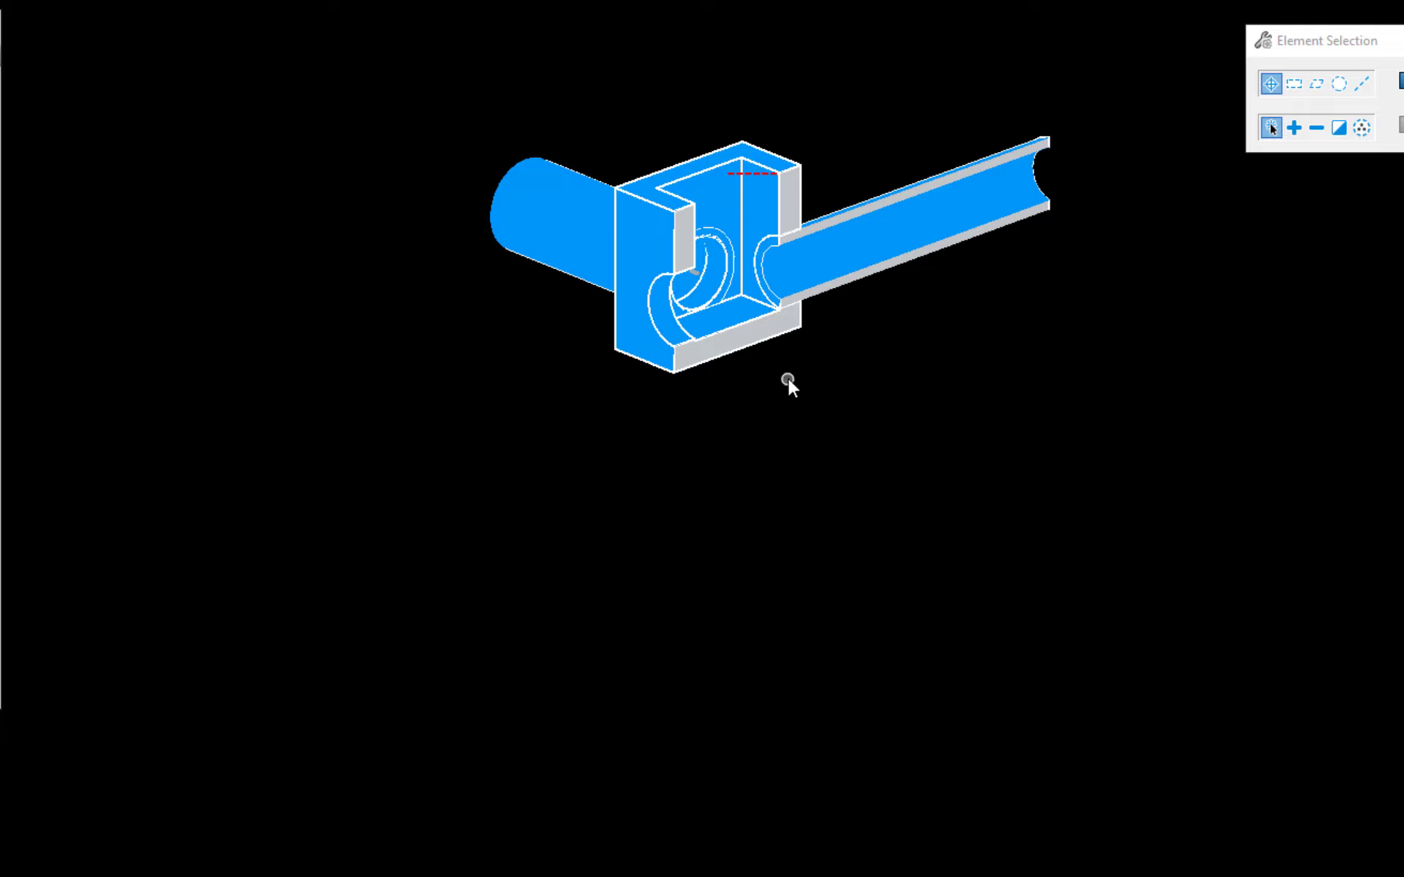
pyautogui.keyDown('shift'); pyautogui.moveTo(786, 382); pyautogui.dragTo(775, 420, button='middle'); pyautogui.keyUp('shift')
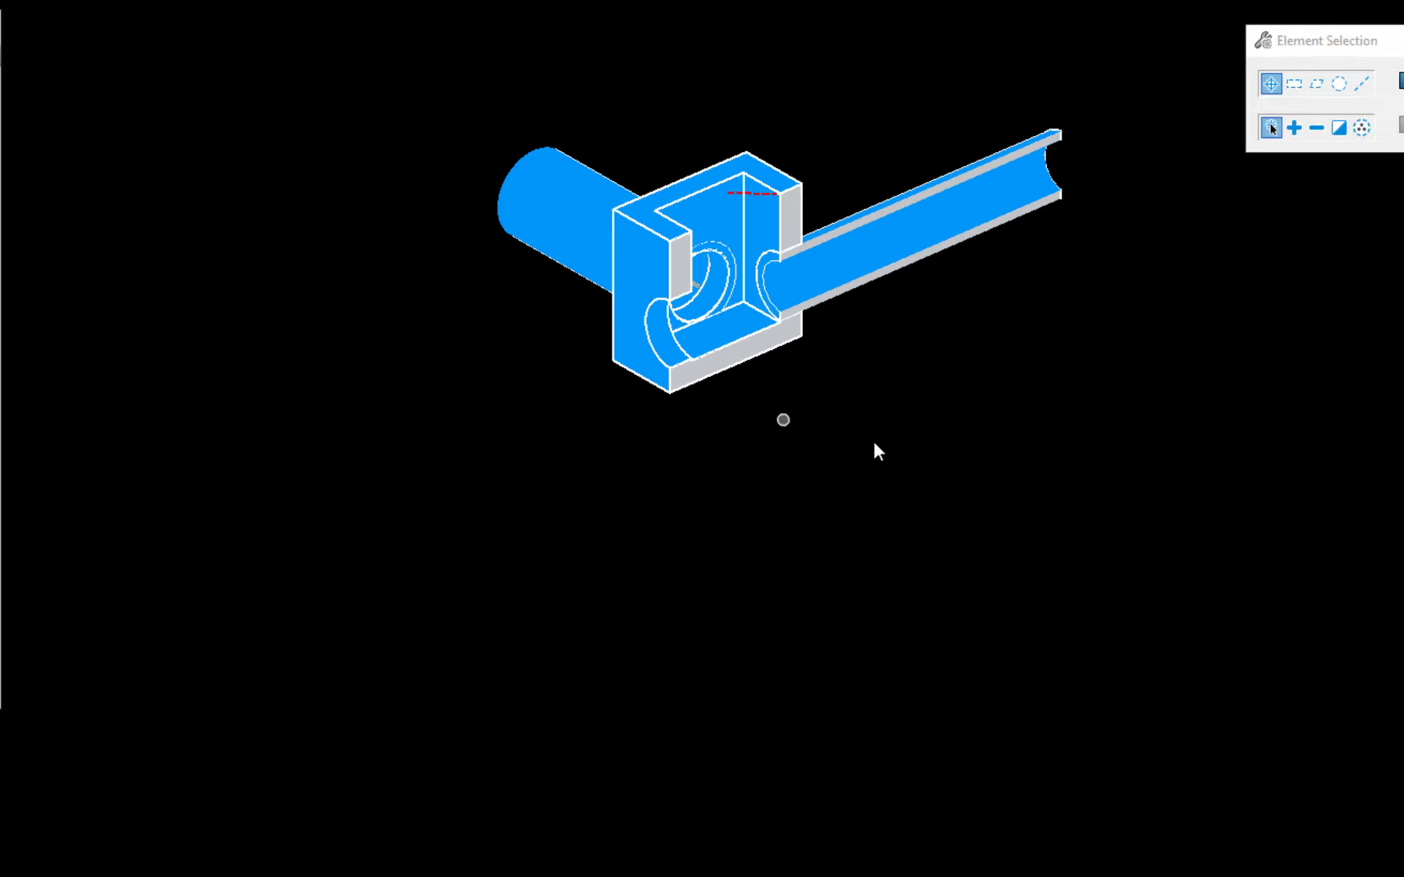
# Clear the displayset to show all elements within the clip volume again
pyautogui.keyDown('shift'); pyautogui.rightClick(983, 379); pyautogui.keyUp('shift')
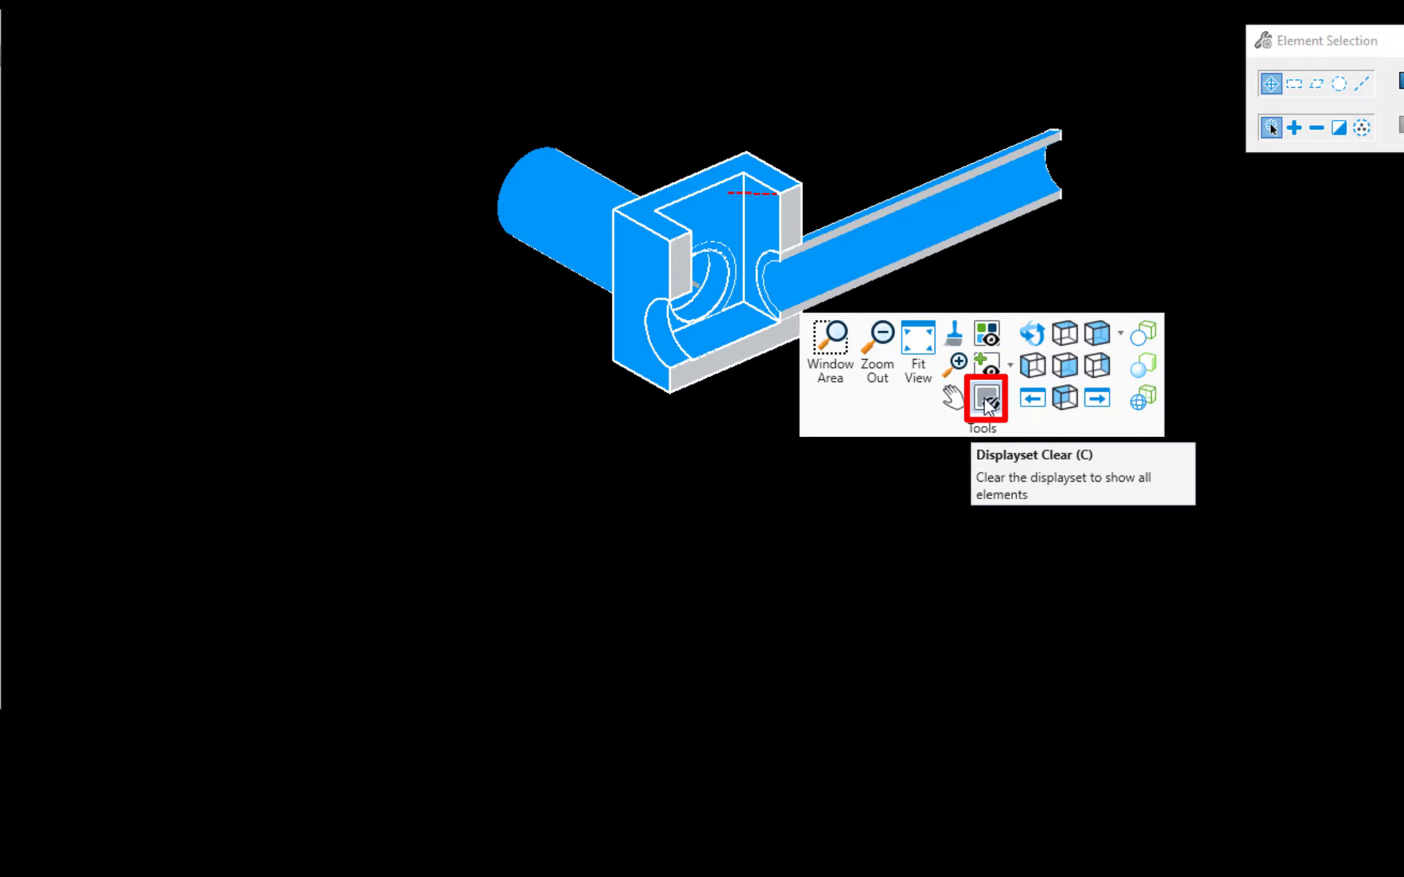
pyautogui.click(987, 401)
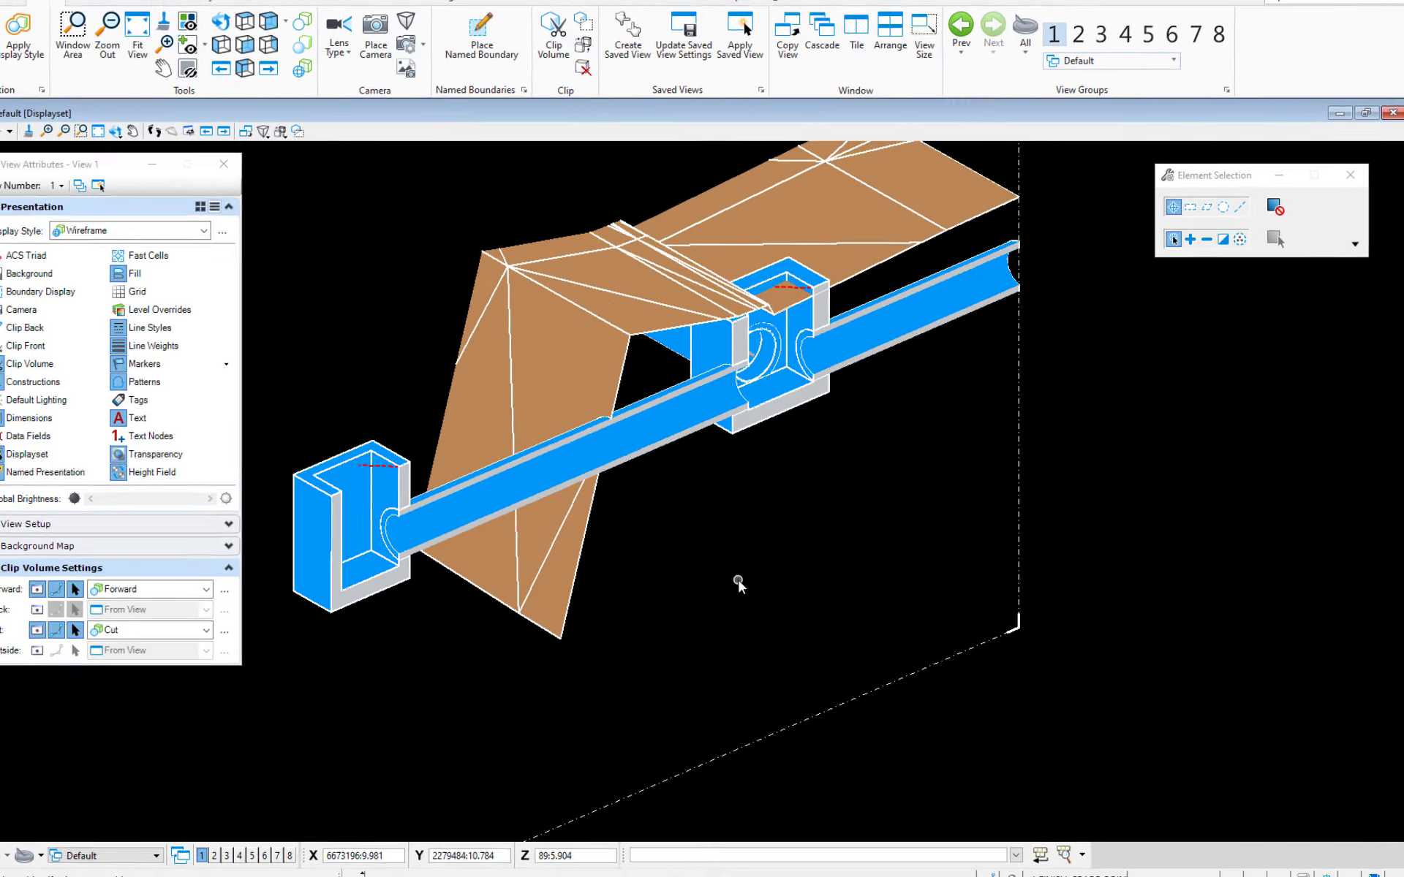
pyautogui.scroll(-3, 761, 607)
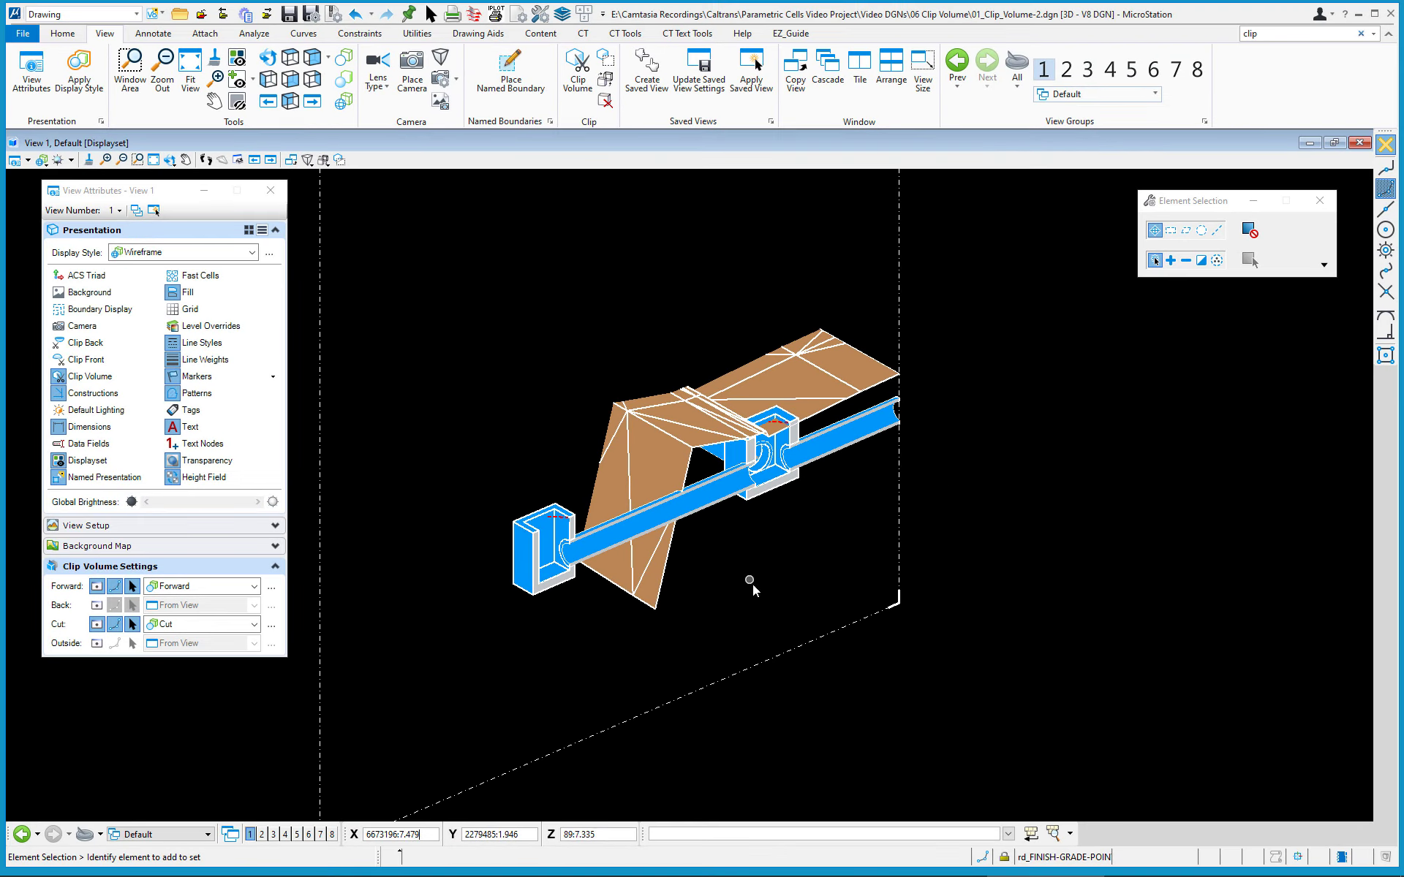
# Turn off Clip Volume in the view attributes of View 1 to show the whole roadway model
pyautogui.click(89, 376)
pyautogui.scroll(-2, 755, 543)
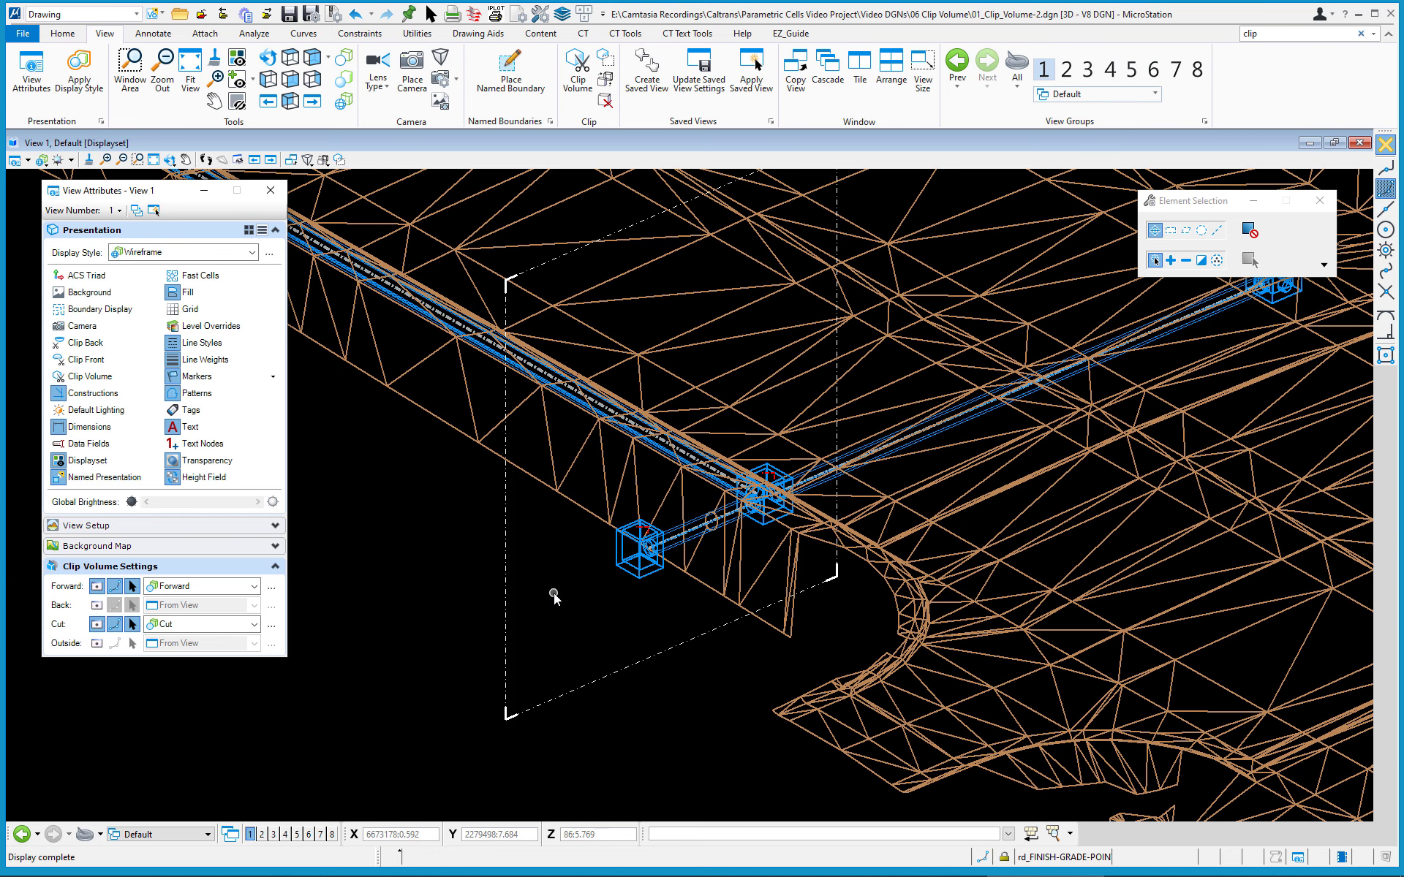
pyautogui.scroll(-1, 560, 603)
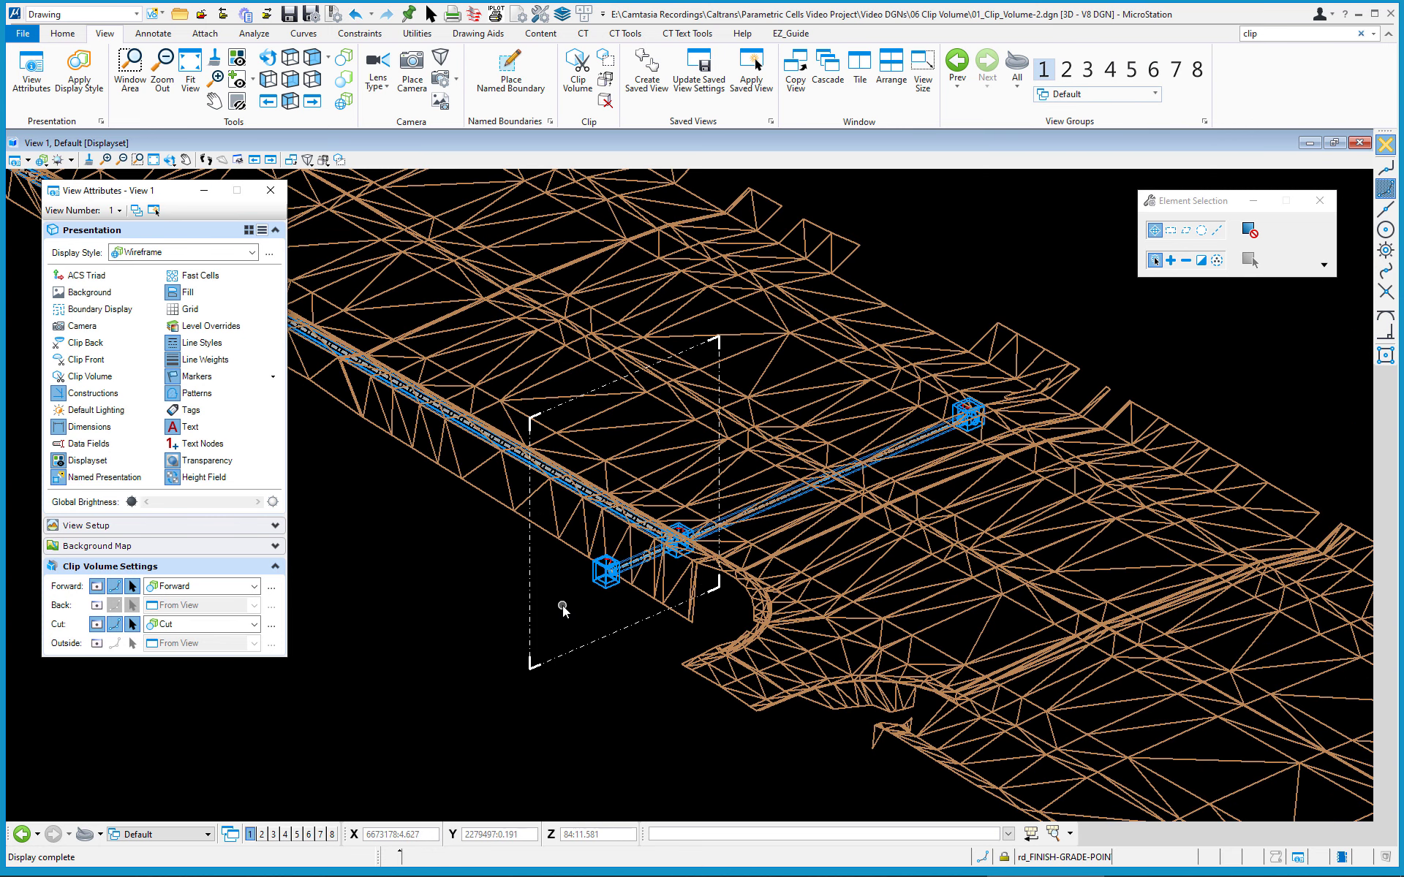